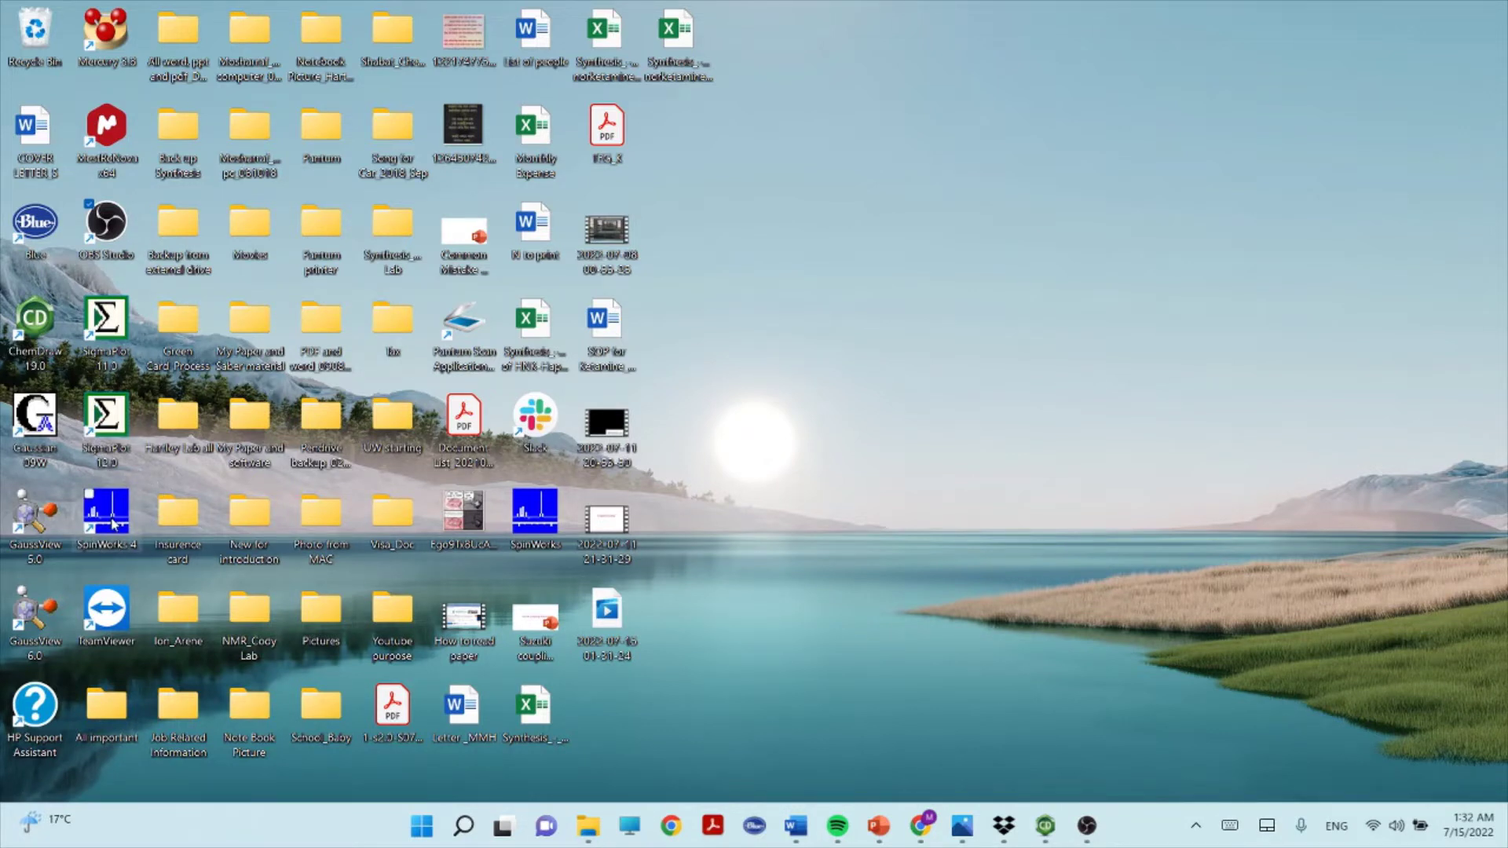
- Start SpinWorks 4 and maximize its window
{"action": "left_click", "coordinate": [114, 522]}
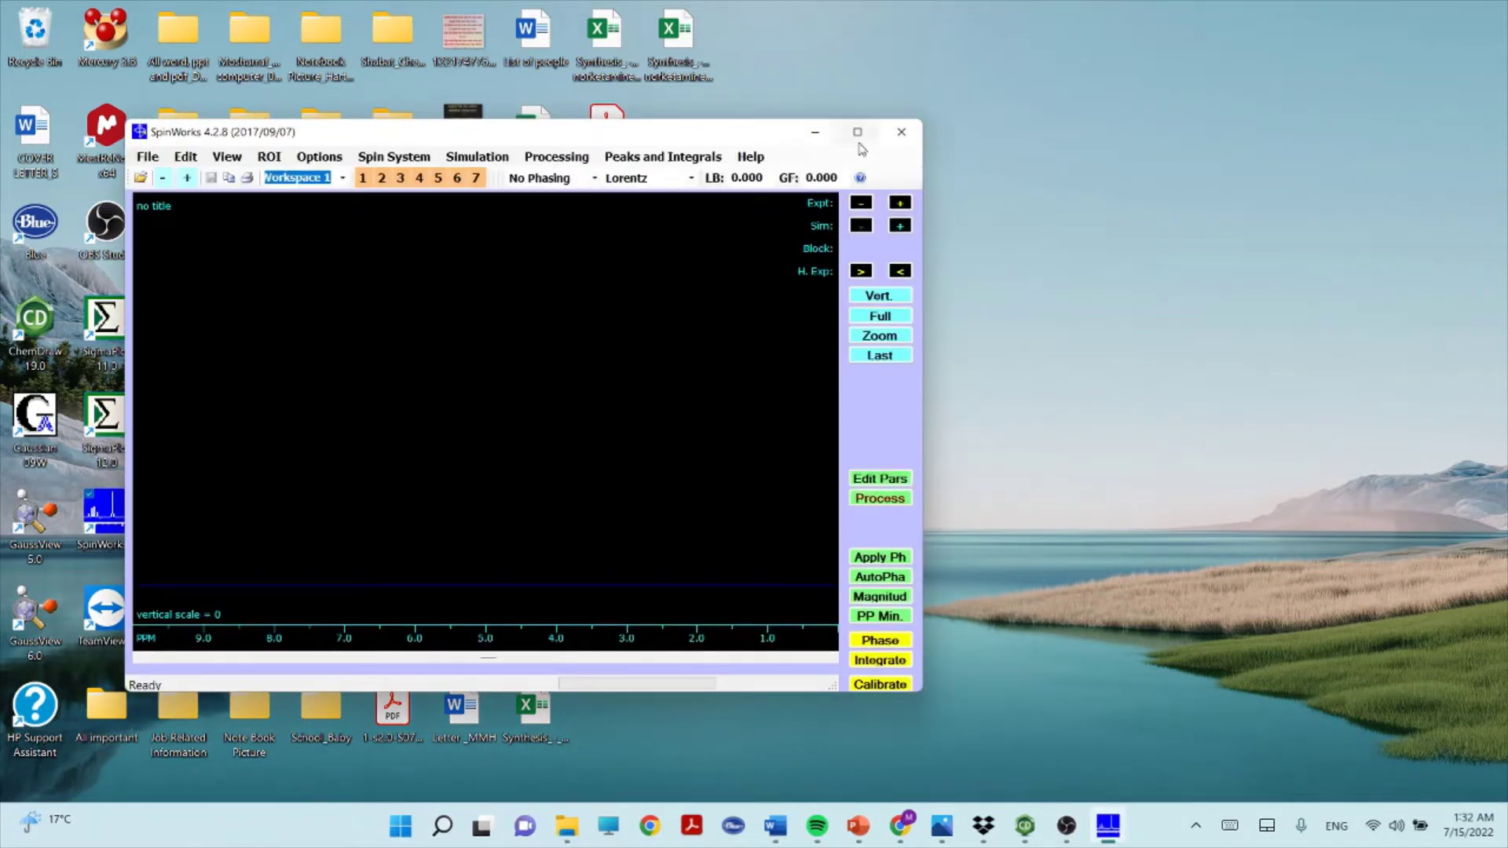
{"action": "left_click", "coordinate": [858, 135]}
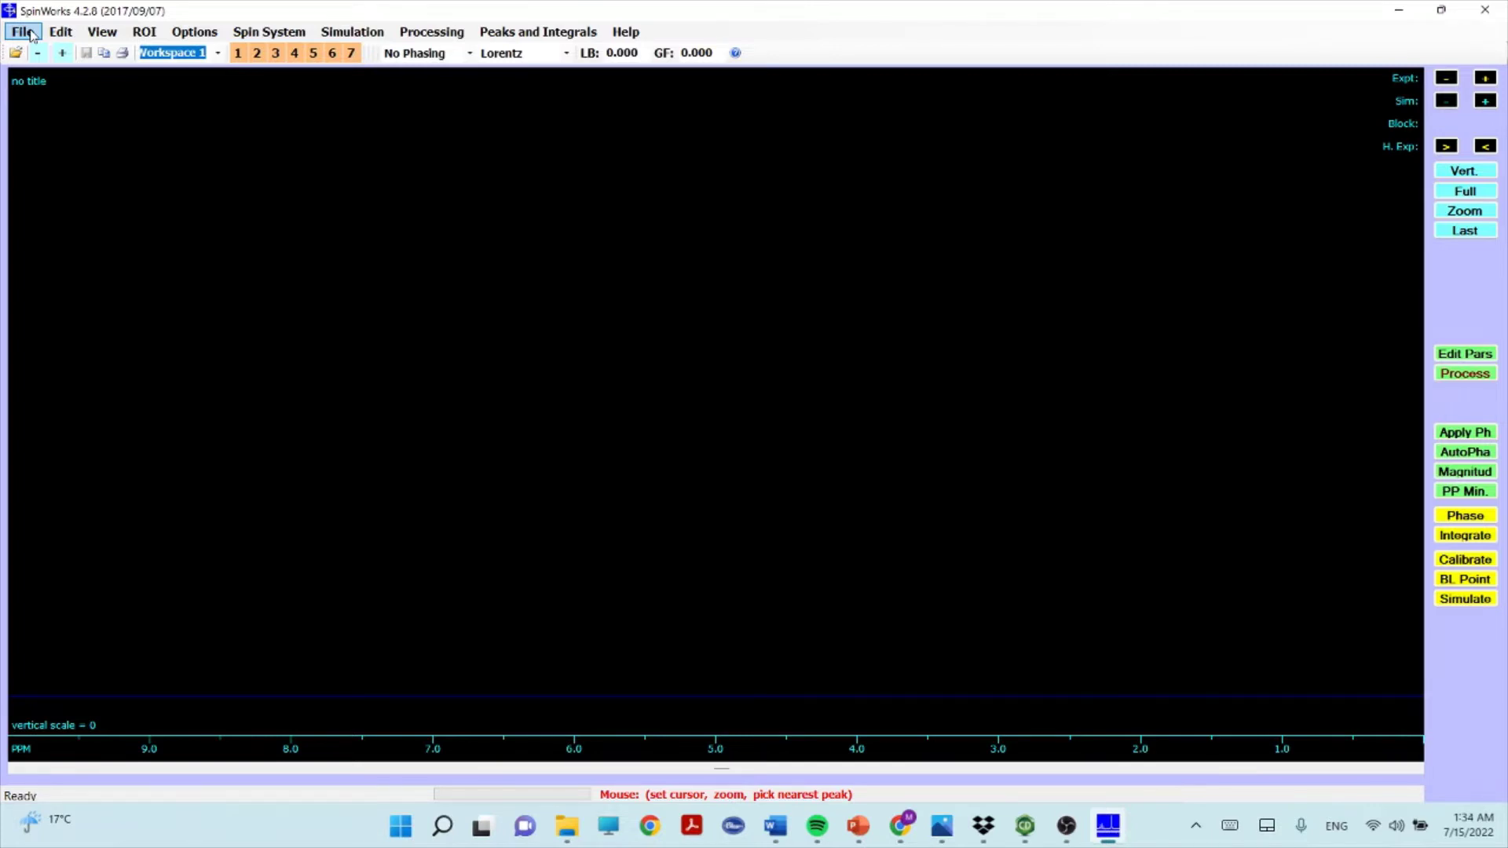
- Open the fid data set from the MH191_-90.fid folder inside the 2D NMR files folder
{"action": "left_click", "coordinate": [30, 34]}
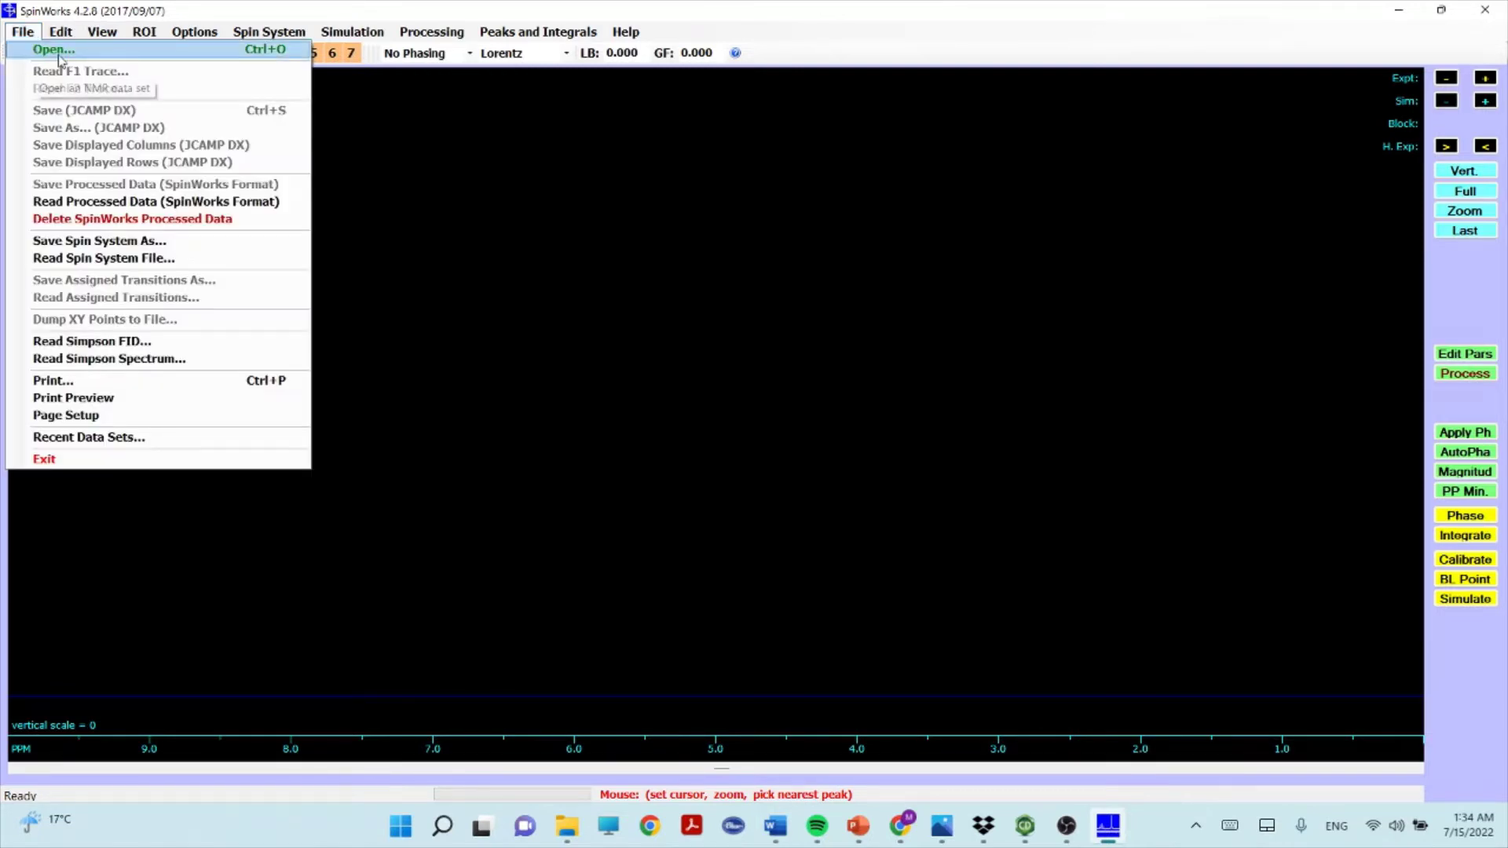
{"action": "left_click", "coordinate": [53, 50]}
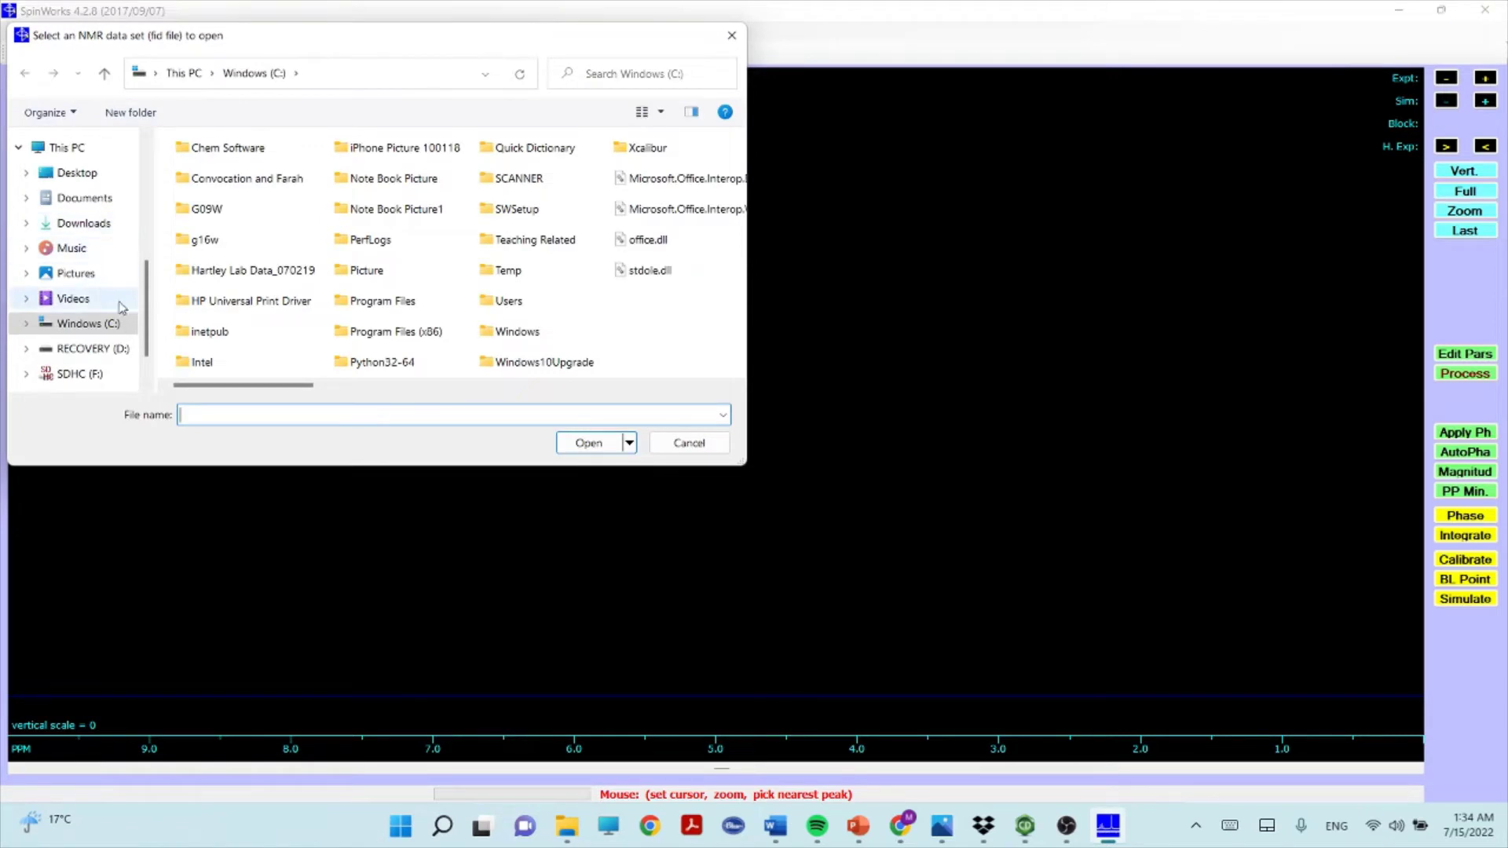
{"action": "left_click_drag", "start_coordinate": [148, 304], "coordinate": [146, 234]}
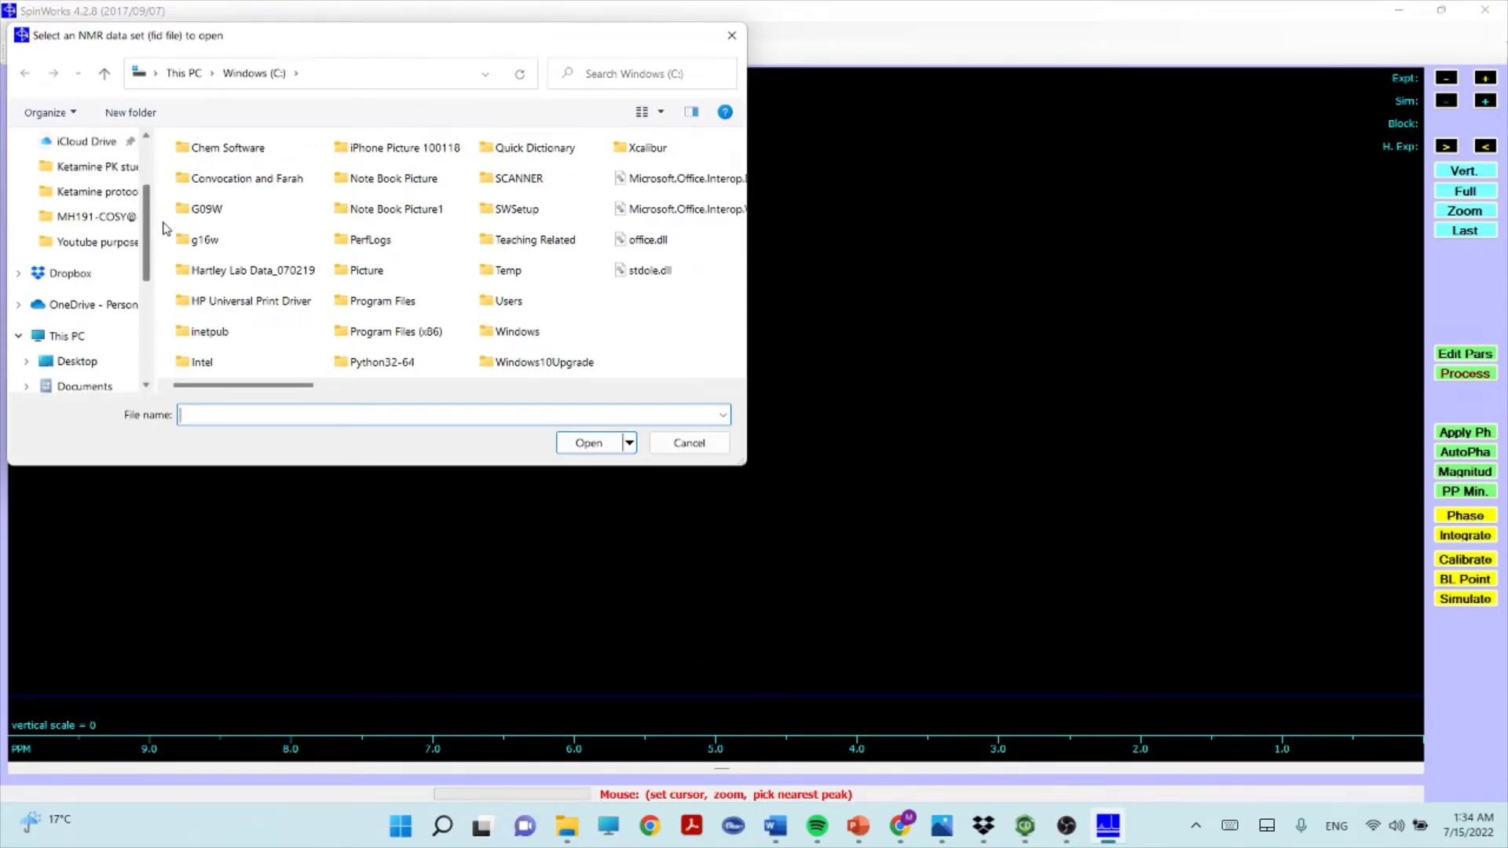
{"action": "left_click", "coordinate": [80, 217]}
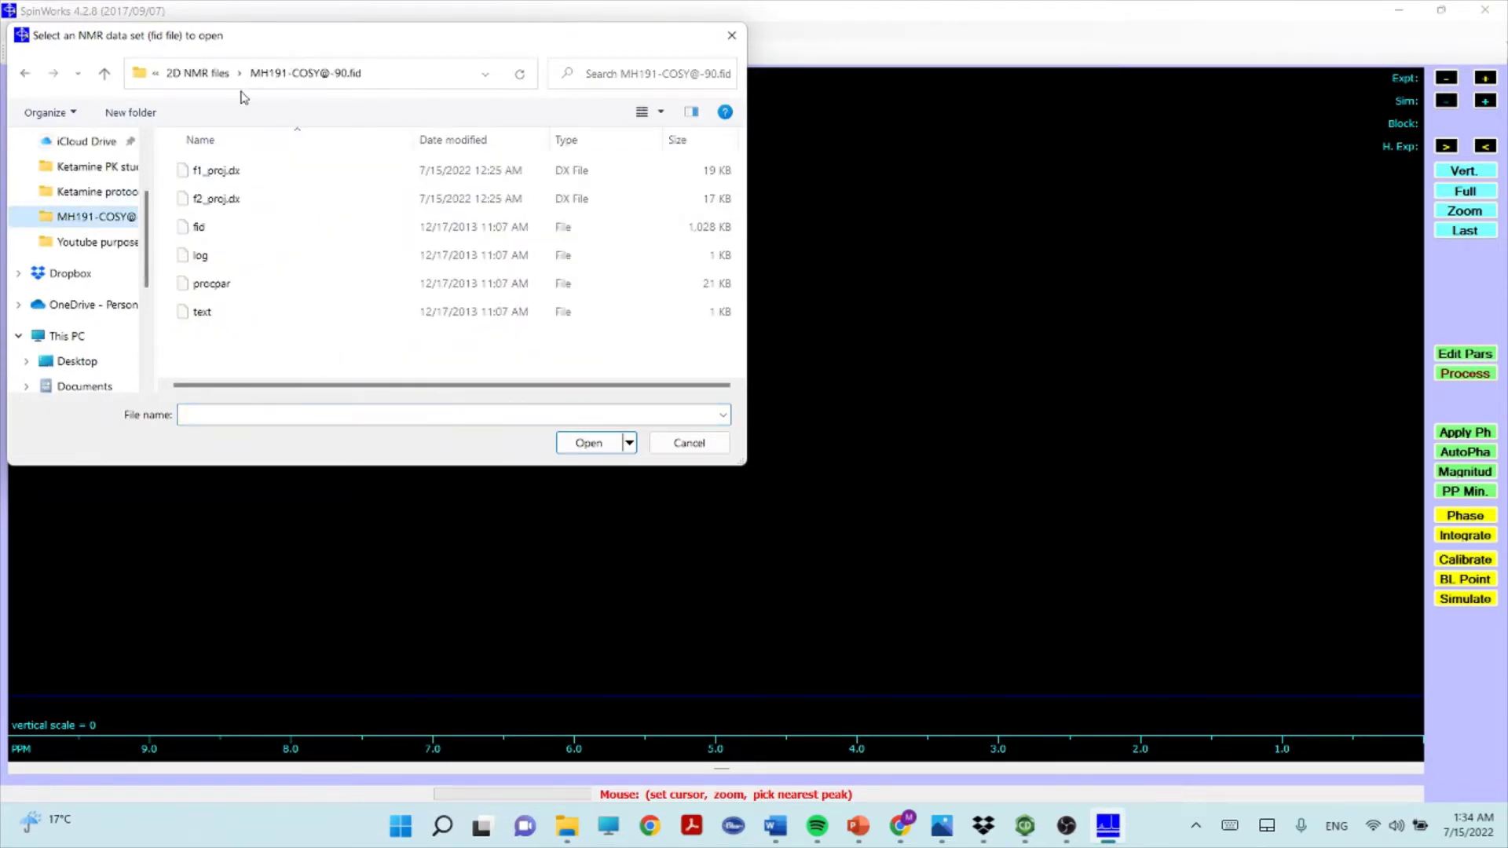
{"action": "left_click", "coordinate": [199, 75]}
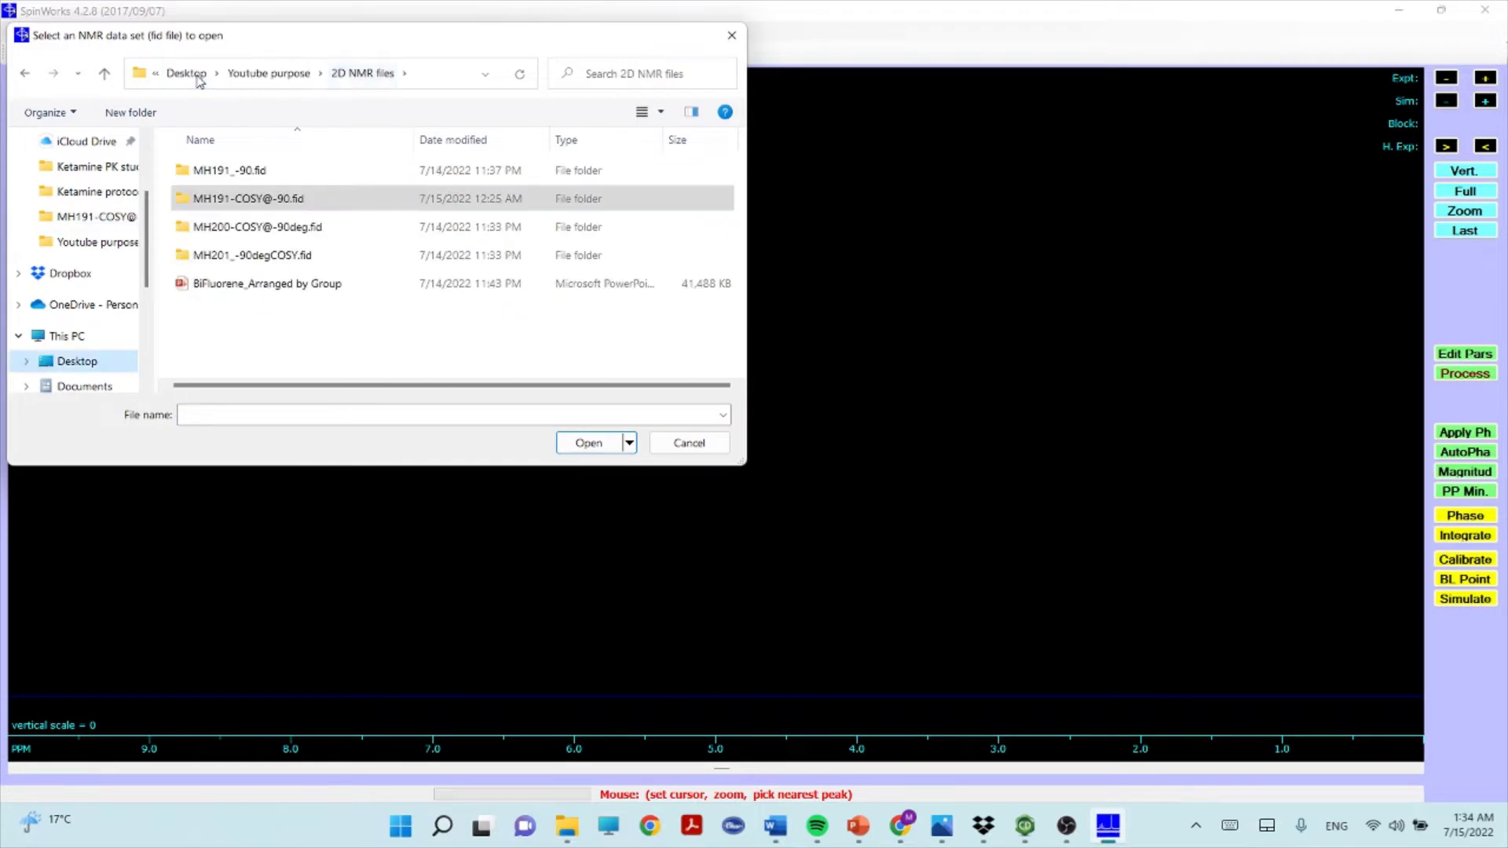
{"action": "double_click", "coordinate": [226, 181]}
{"action": "left_click", "coordinate": [209, 177]}
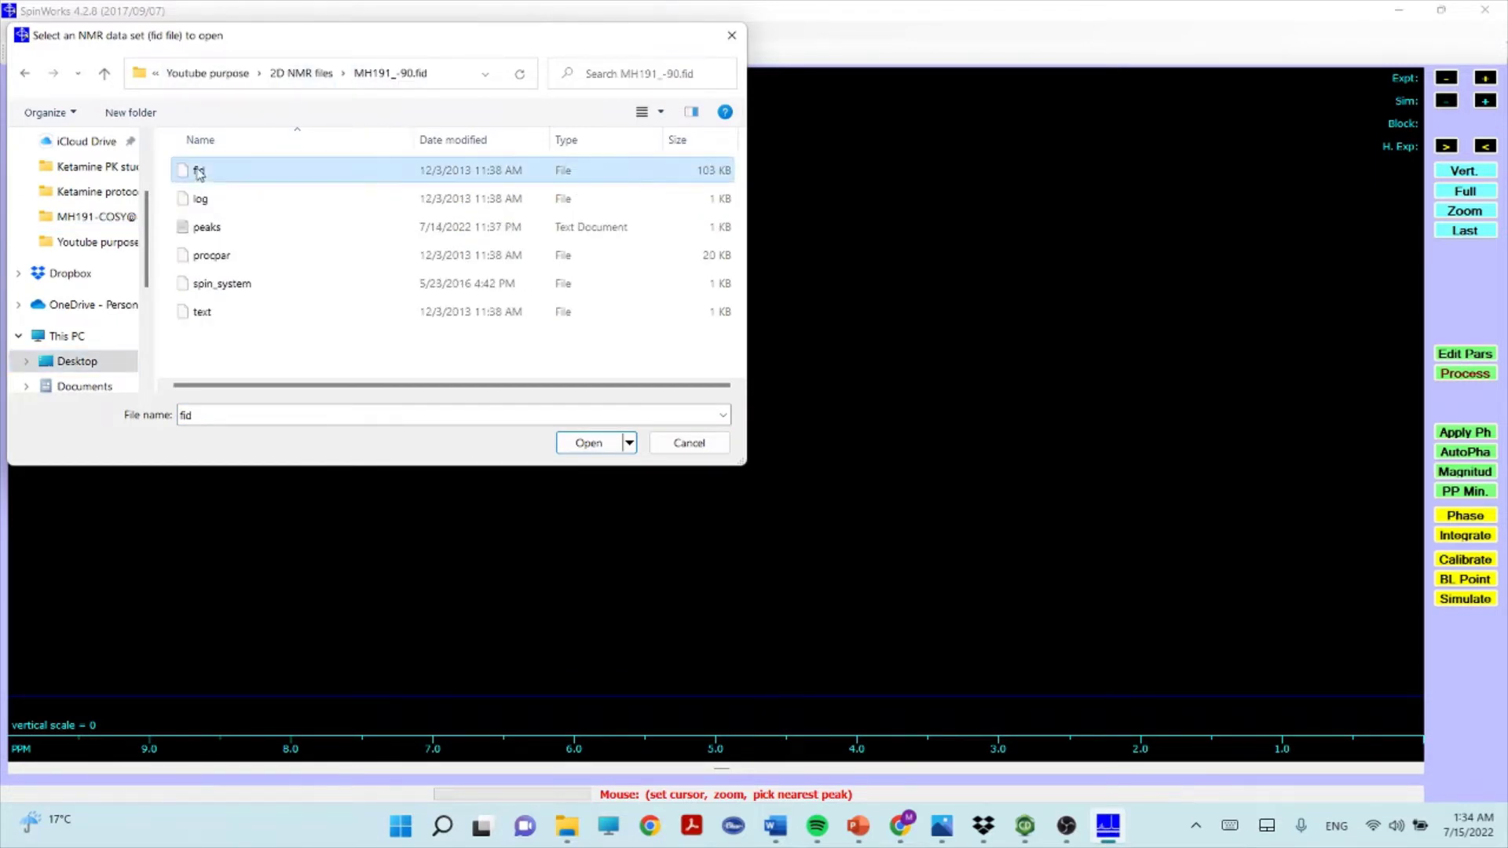
{"action": "left_click", "coordinate": [586, 444]}
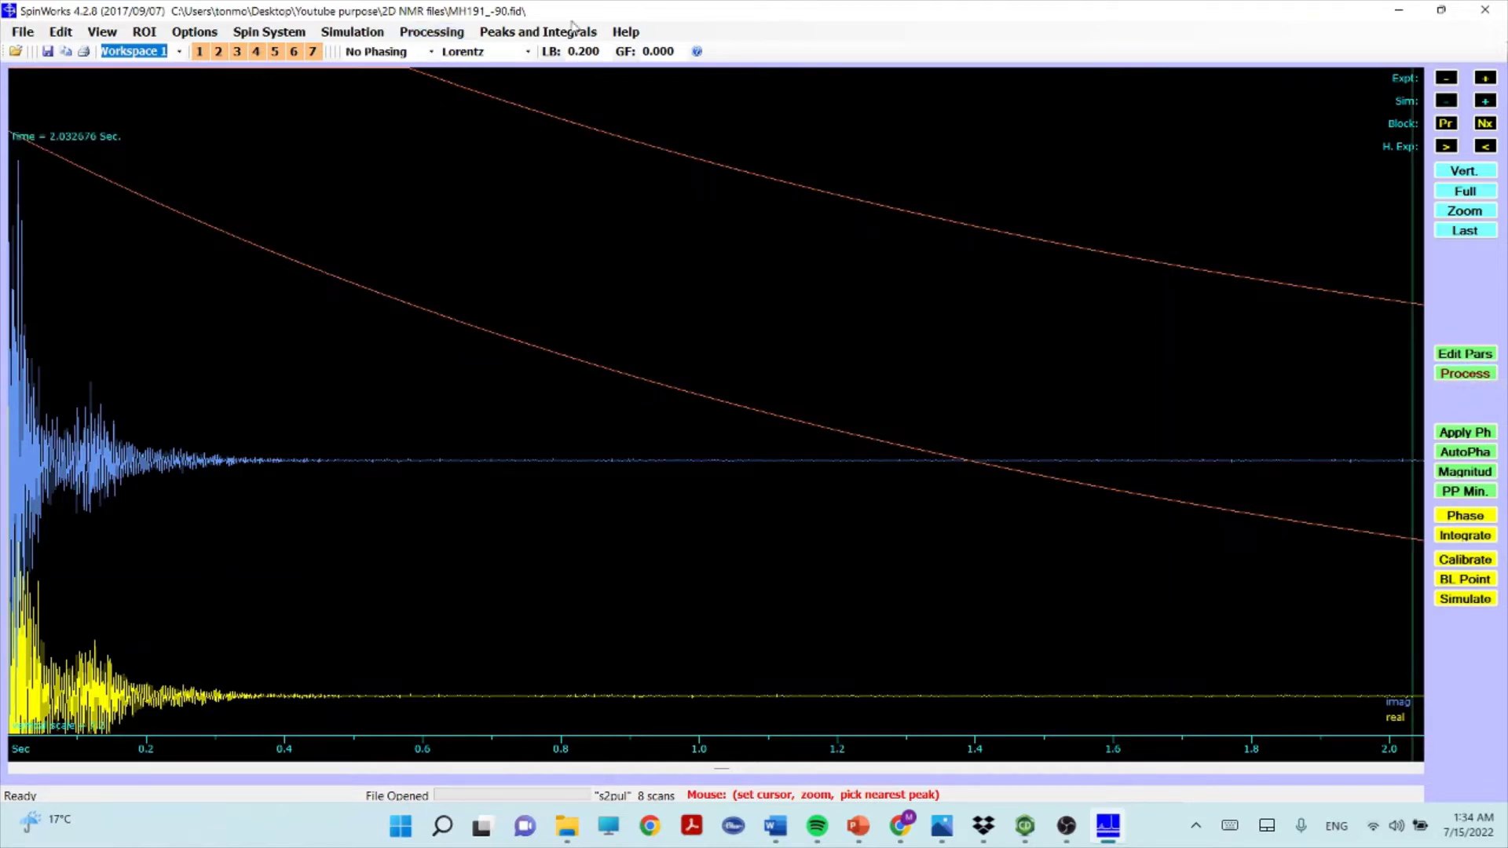
- Process the loaded FID into a 1D frequency spectrum
{"action": "left_click", "coordinate": [430, 36]}
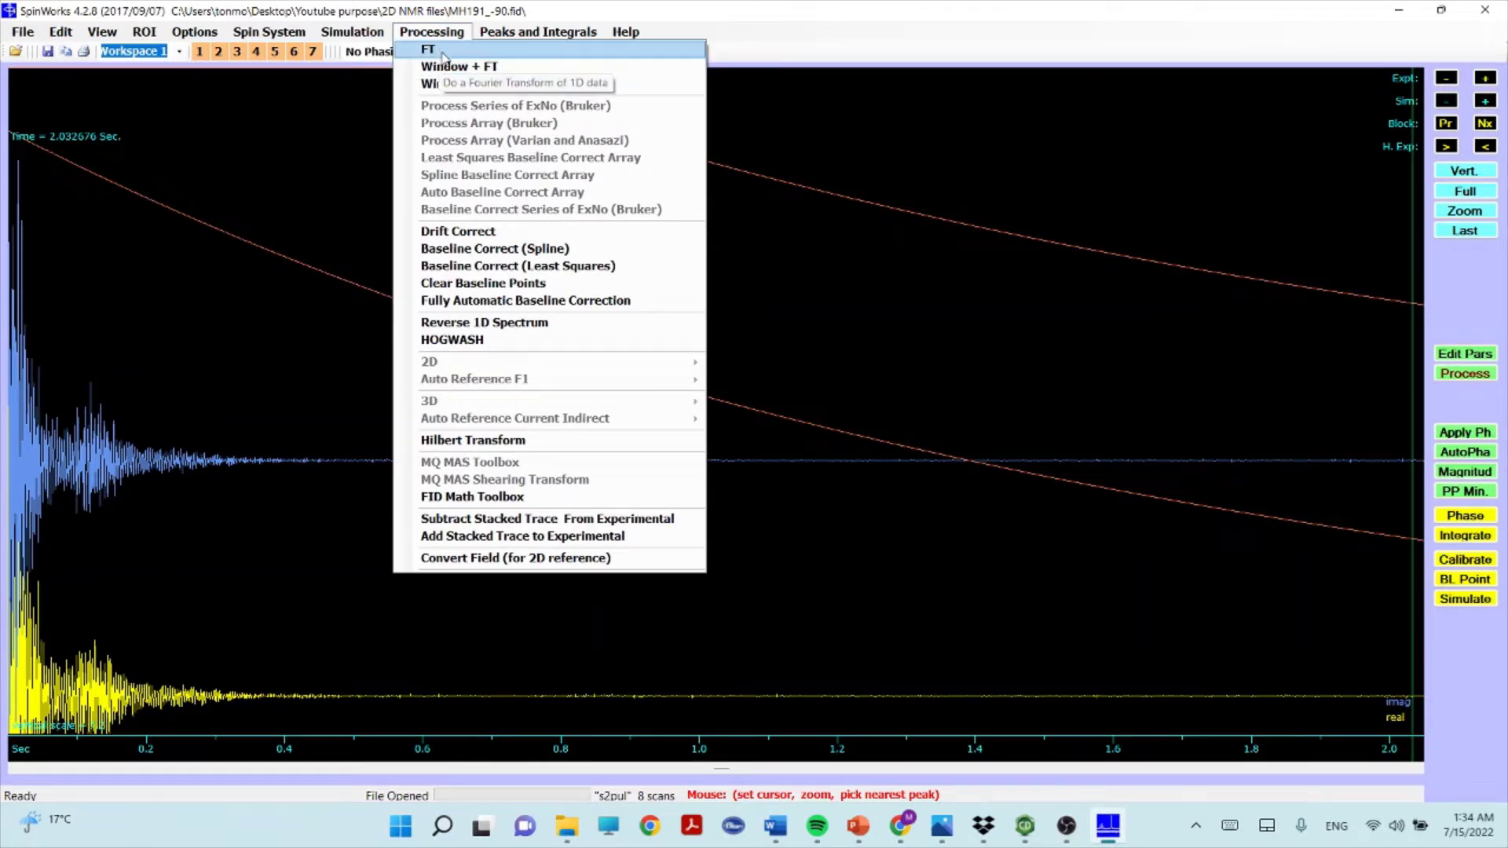
{"action": "key", "text": "Escape"}
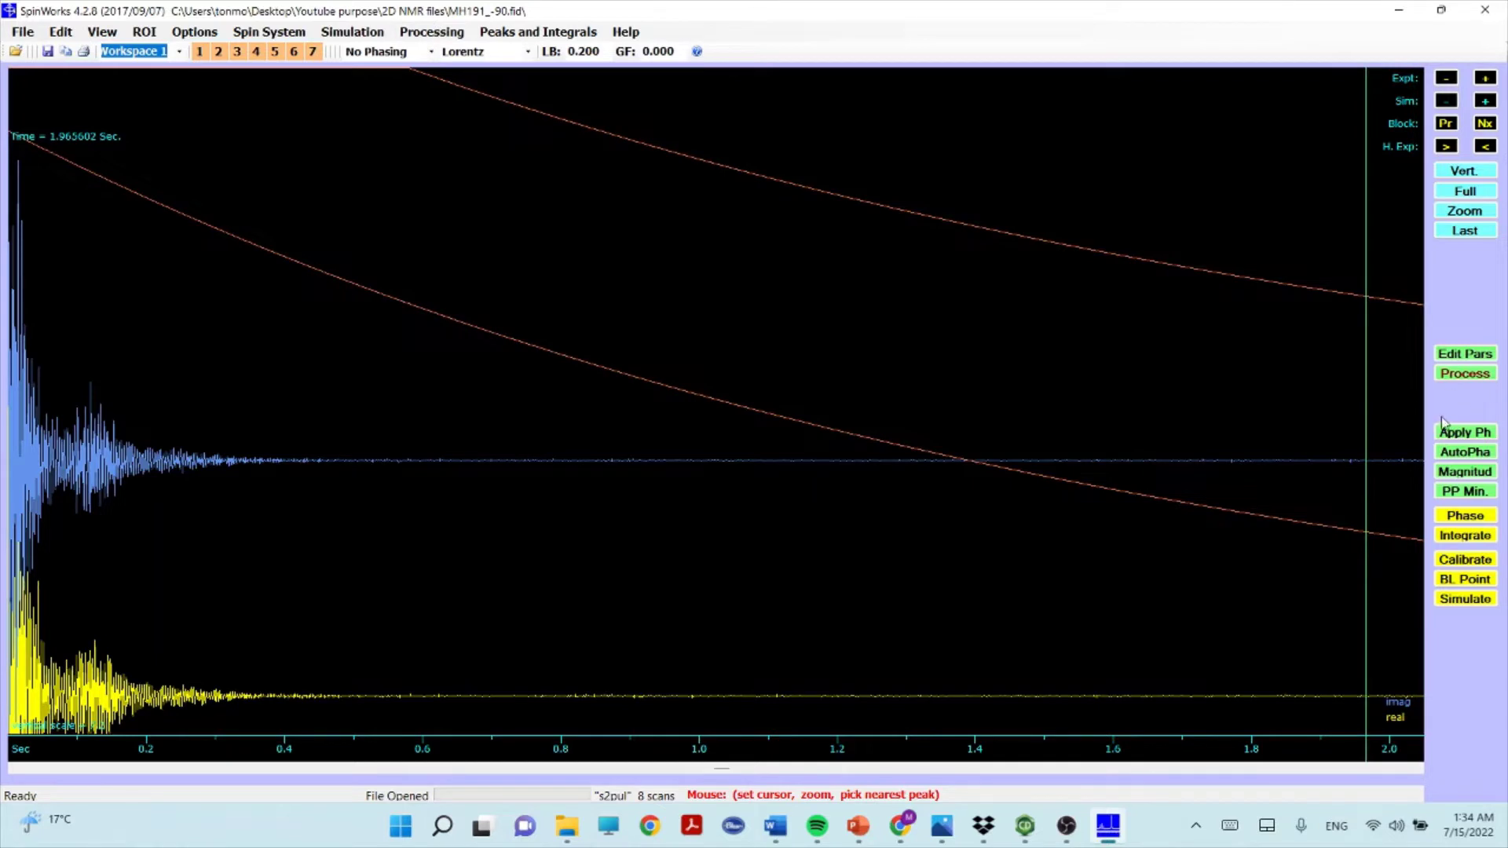
{"action": "left_click", "coordinate": [1462, 378]}
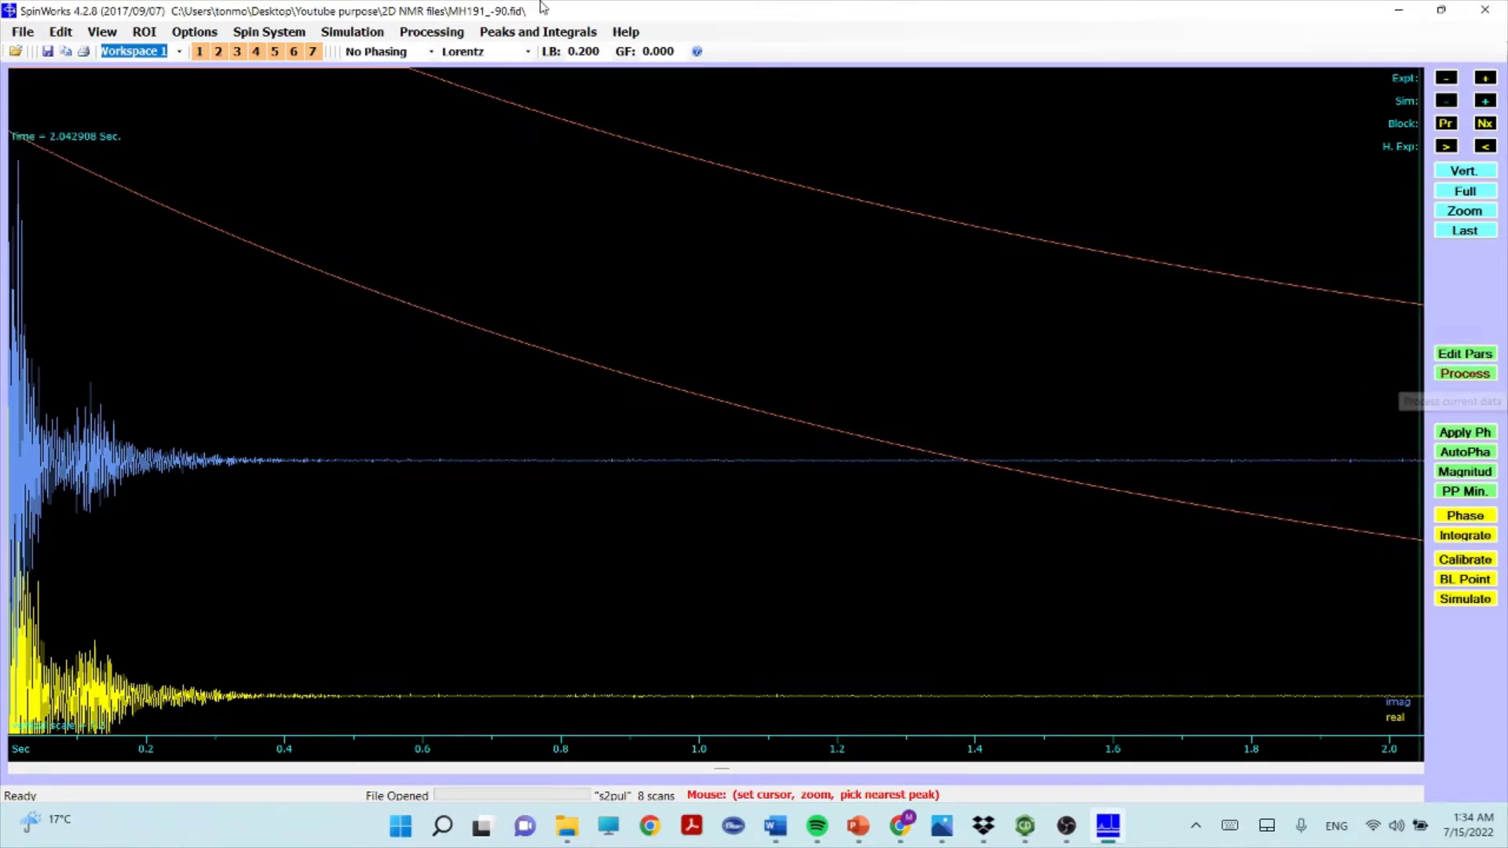
{"action": "left_click", "coordinate": [1471, 375]}
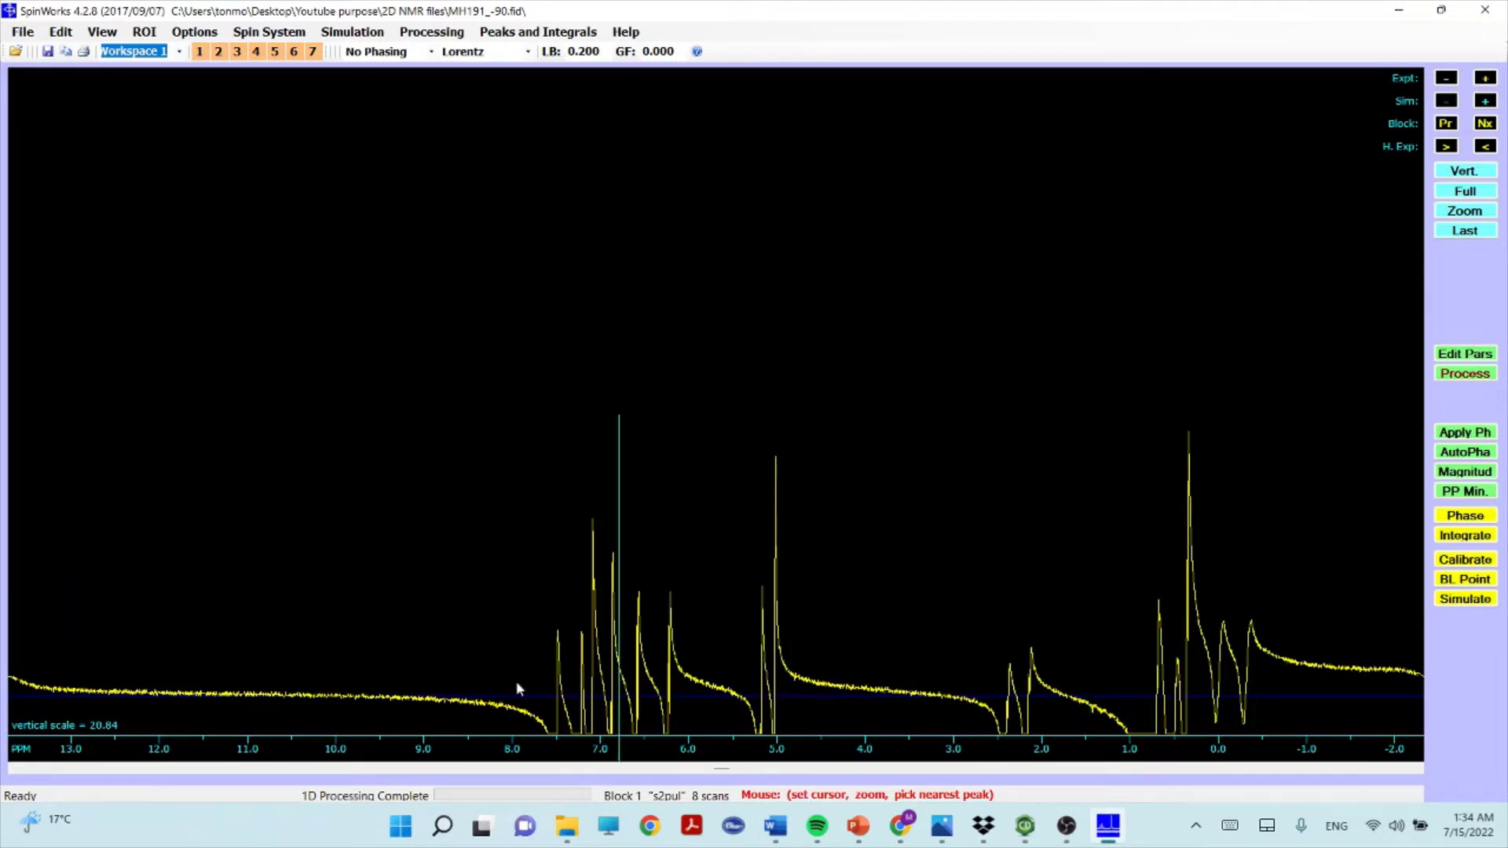
- Phase the spectrum interactively with a zero-order correction (ph0) of 120.0 and apply it
{"action": "left_click", "coordinate": [1466, 519]}
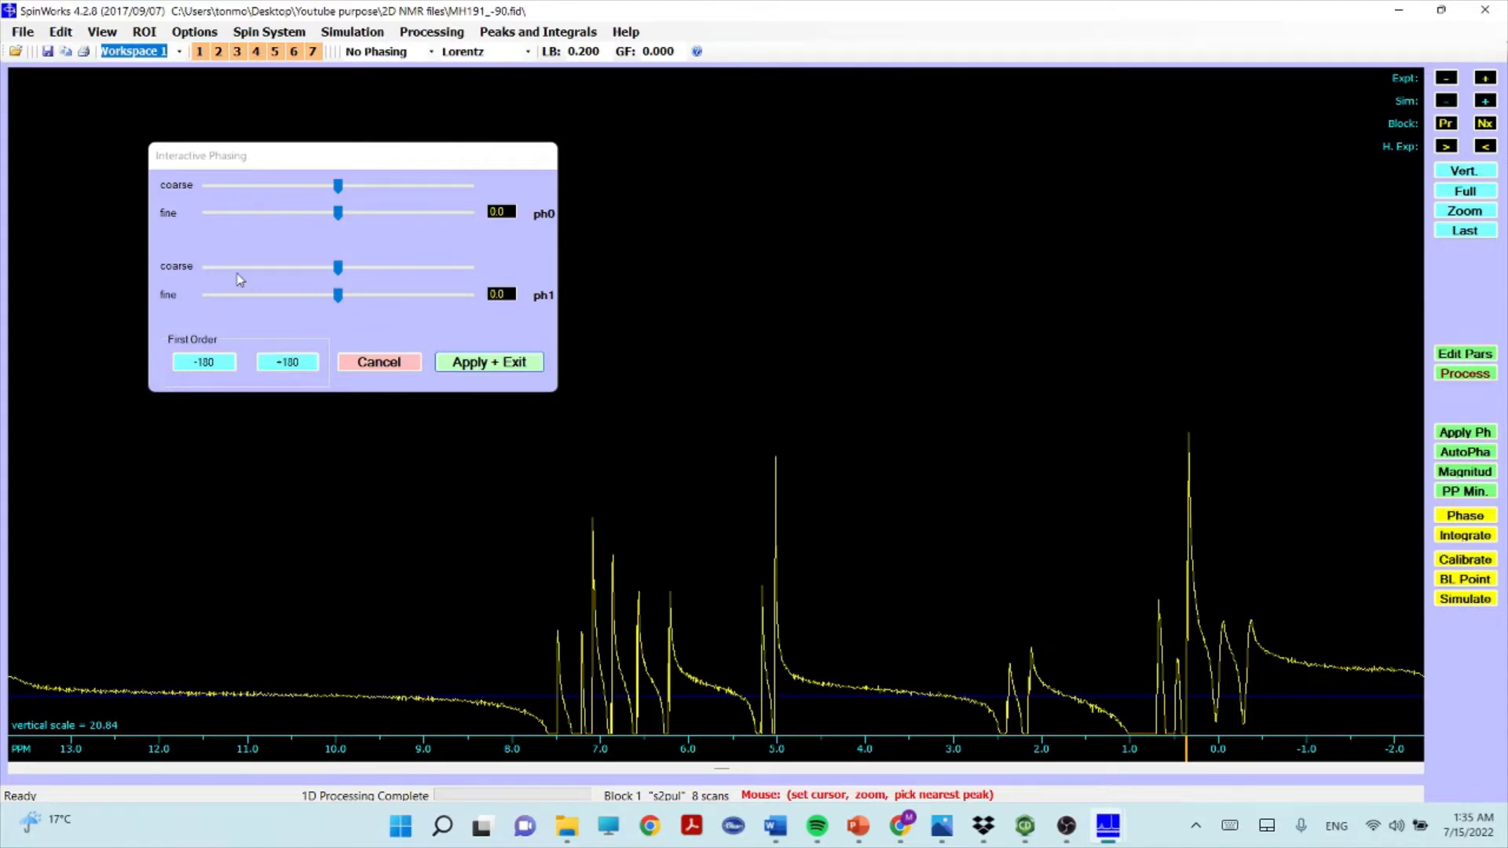
{"action": "left_click_drag", "start_coordinate": [340, 189], "coordinate": [428, 221]}
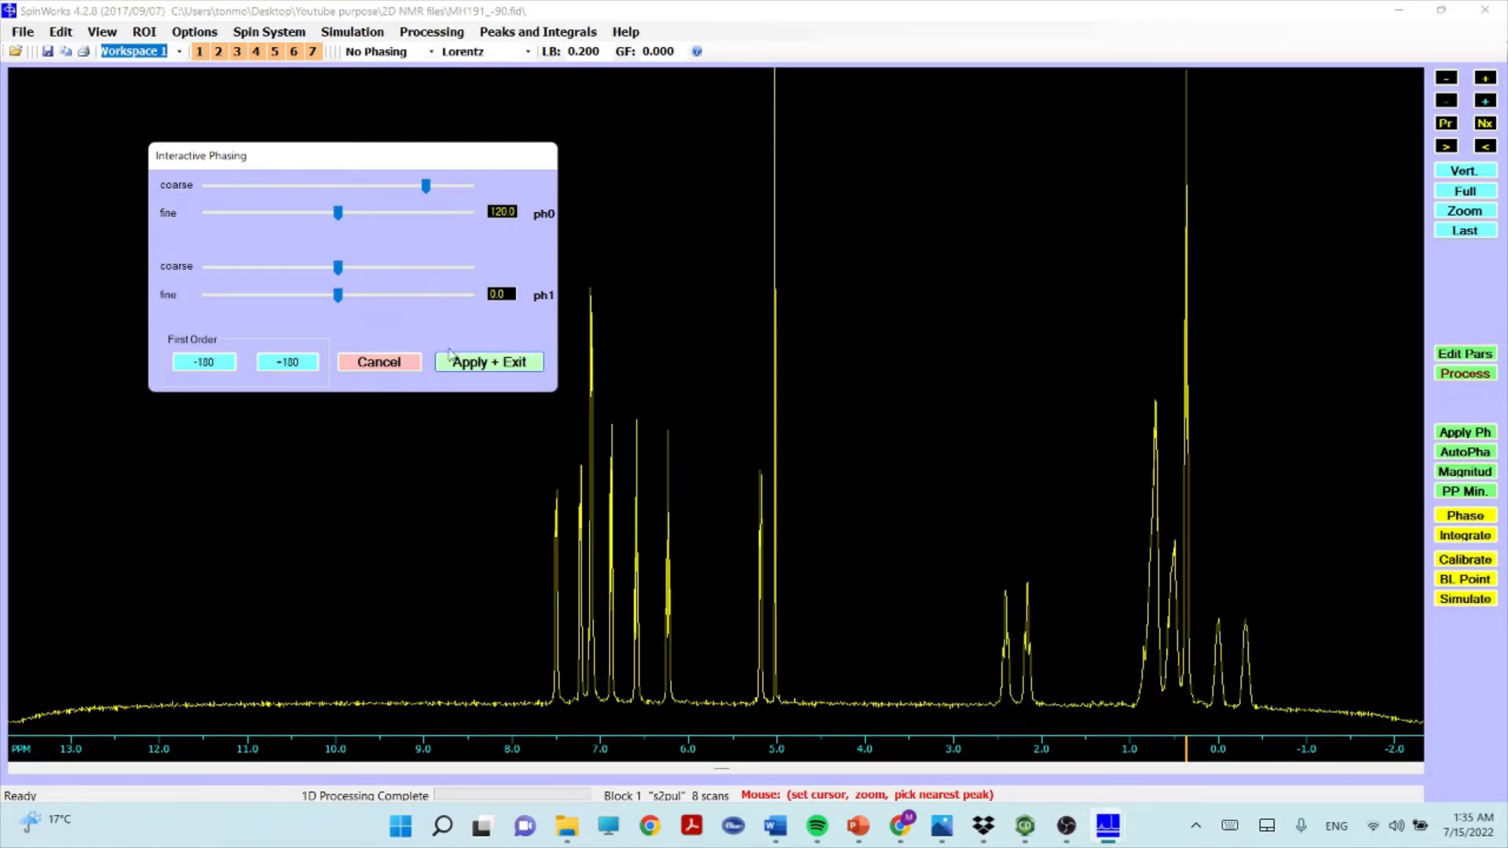
{"action": "left_click", "coordinate": [490, 363]}
{"action": "left_click", "coordinate": [487, 360]}
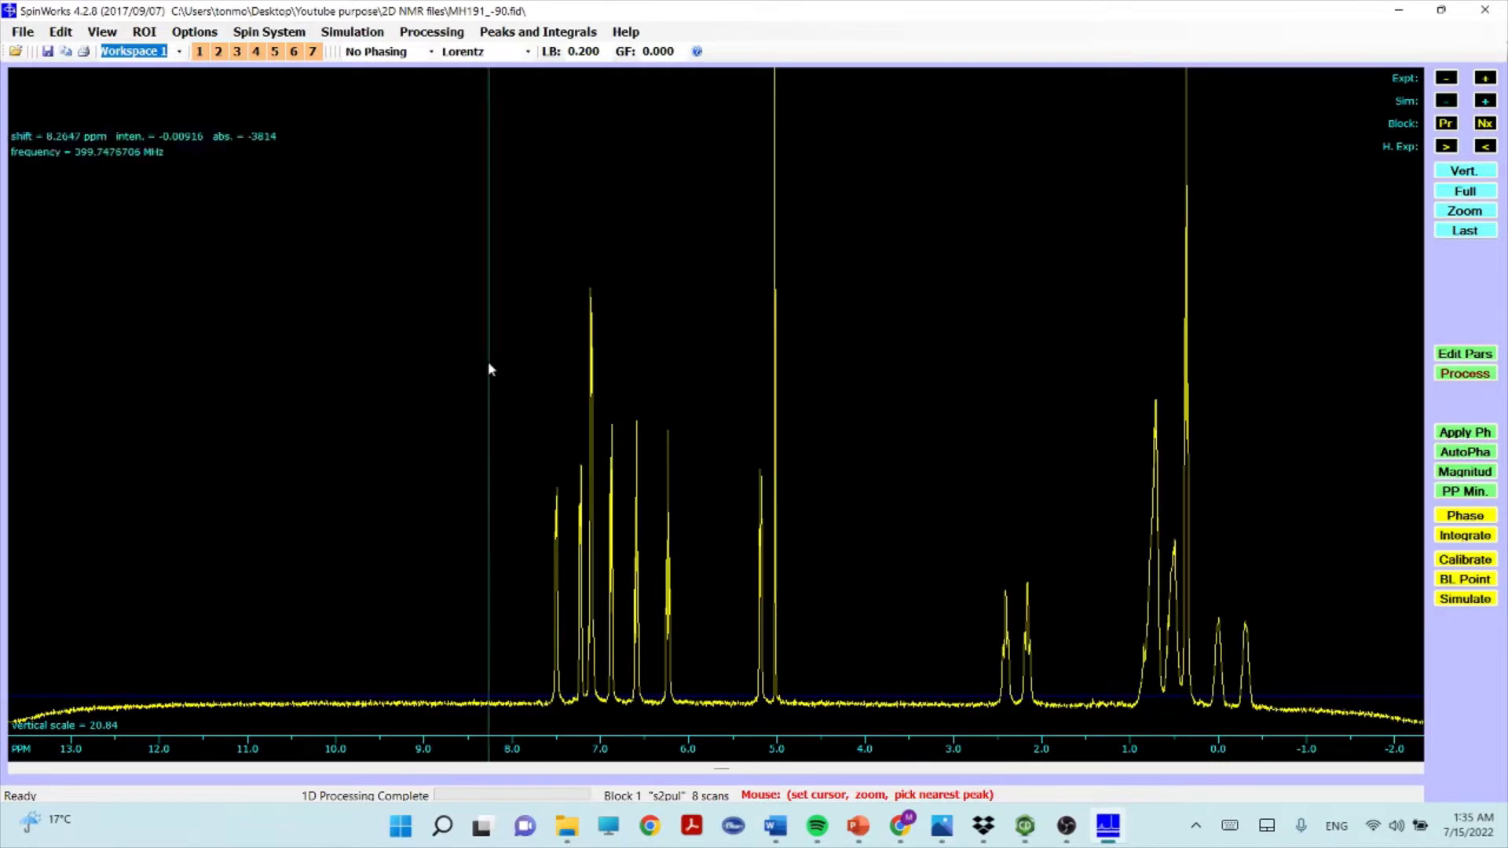
- Adjust the vertical scale to about 11.76 so that all peaks fit within the display
{"action": "left_click", "coordinate": [535, 509]}
{"action": "scroll", "coordinate": [530, 514], "scroll_direction": "down", "scroll_amount": 3}
{"action": "left_click", "coordinate": [528, 532]}
{"action": "left_click", "coordinate": [522, 629]}
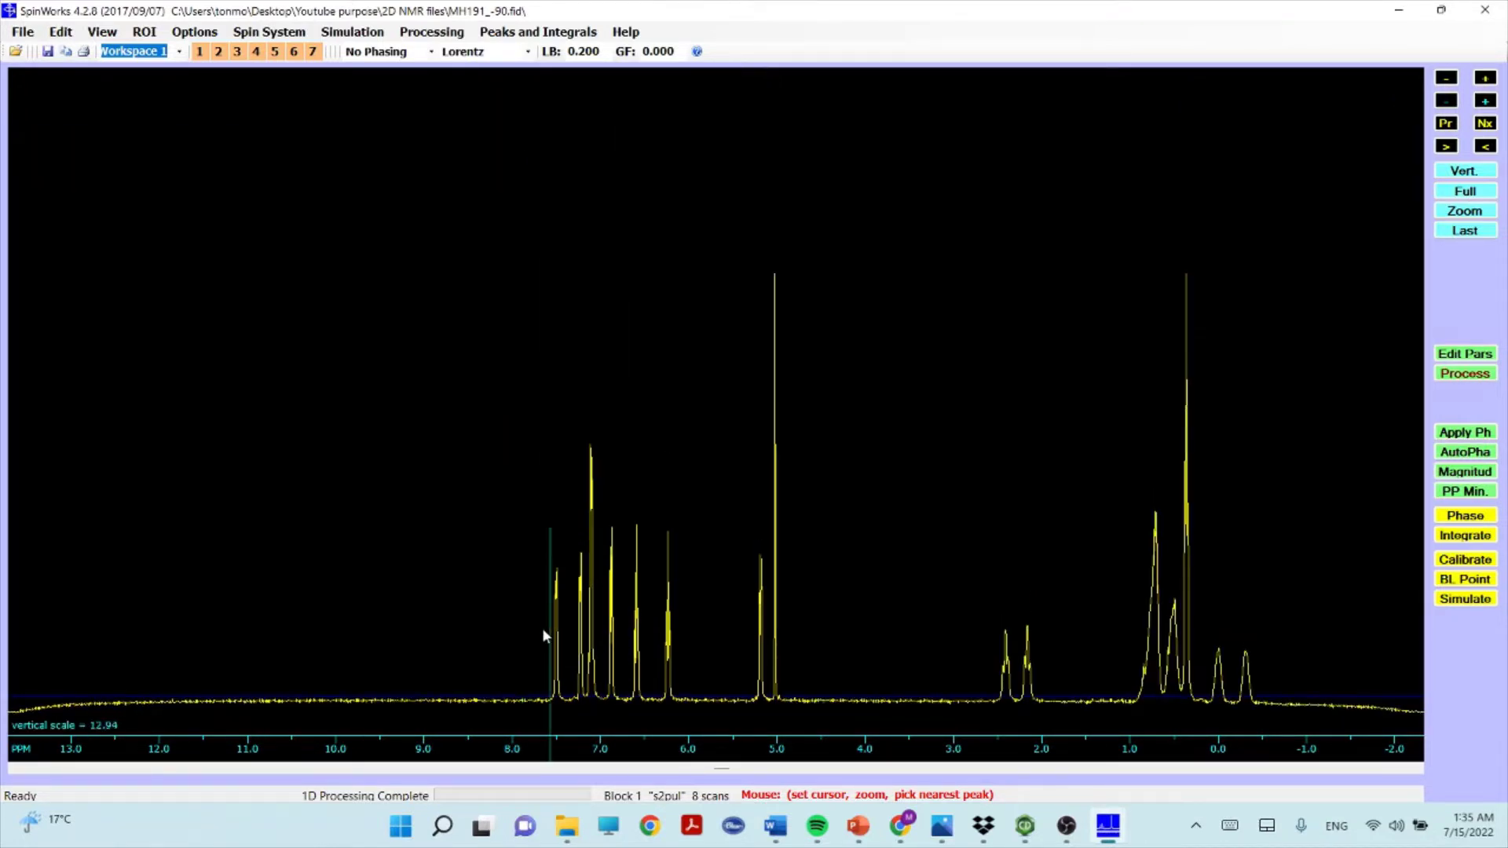
{"action": "left_click", "coordinate": [535, 638]}
{"action": "scroll", "coordinate": [532, 641], "scroll_direction": "down", "scroll_amount": 1}
{"action": "left_click", "coordinate": [528, 650]}
{"action": "scroll", "coordinate": [526, 651], "scroll_direction": "down", "scroll_amount": 10}
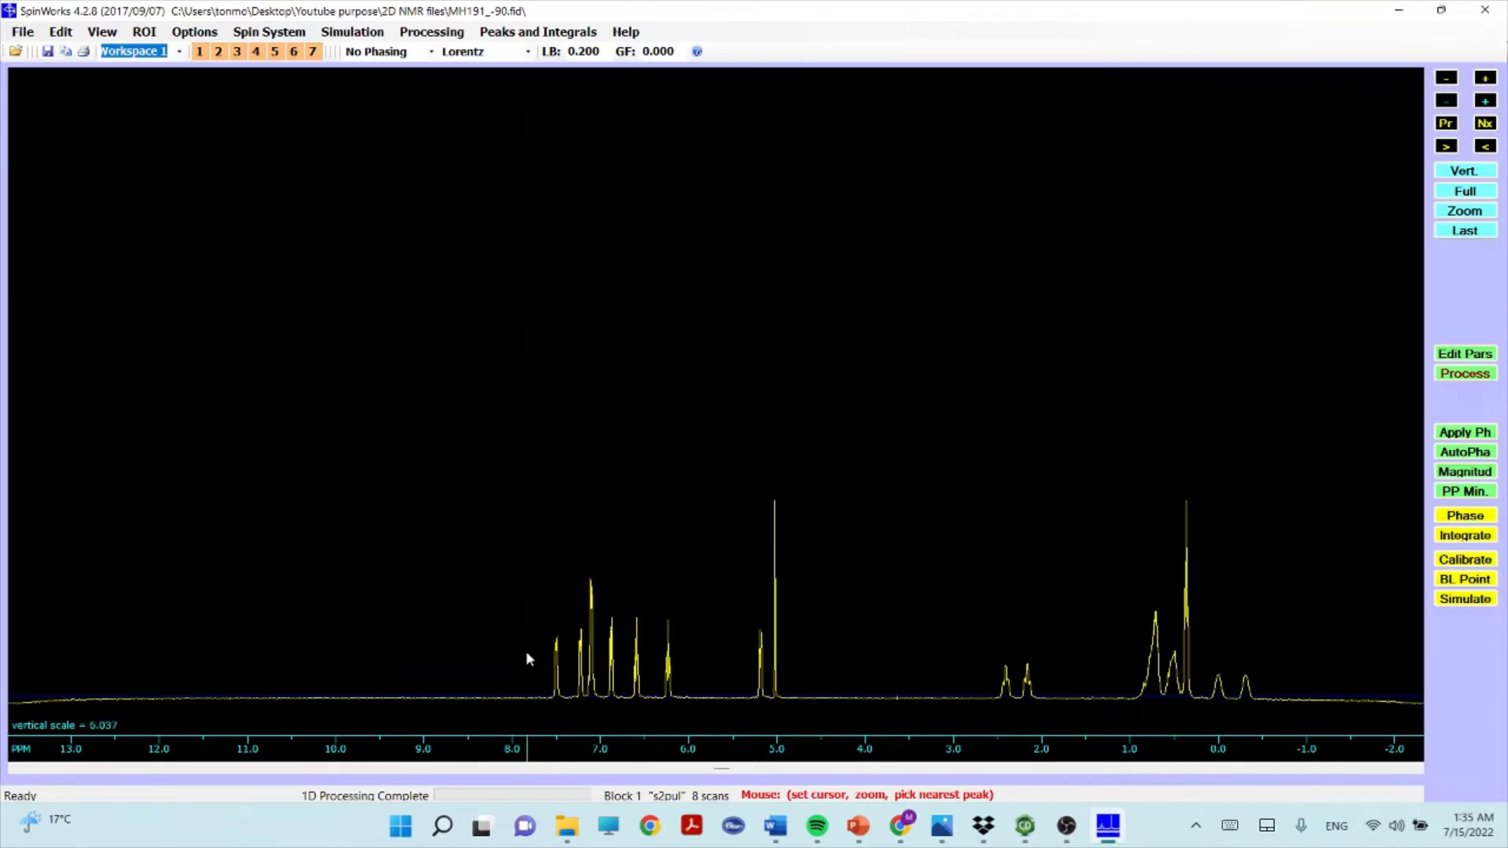
{"action": "scroll", "coordinate": [531, 652], "scroll_direction": "up", "scroll_amount": 10}
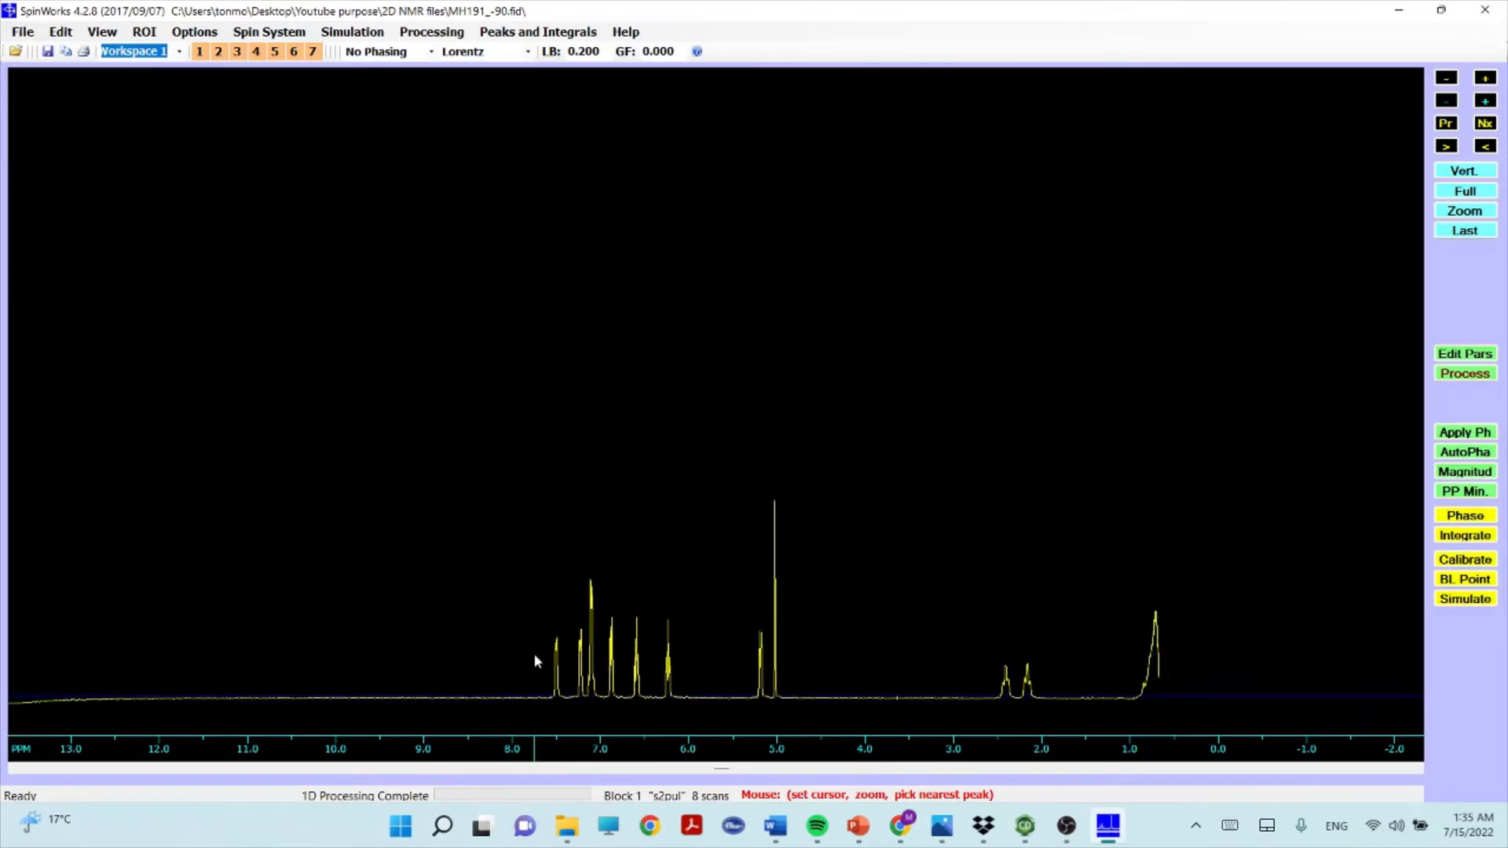
- Calibrate the spectrum by placing the cursor on the sharp singlet near 5.02 ppm and referencing it to 5.31 ppm
{"action": "left_click", "coordinate": [520, 658]}
{"action": "left_click_drag", "start_coordinate": [504, 658], "coordinate": [882, 650]}
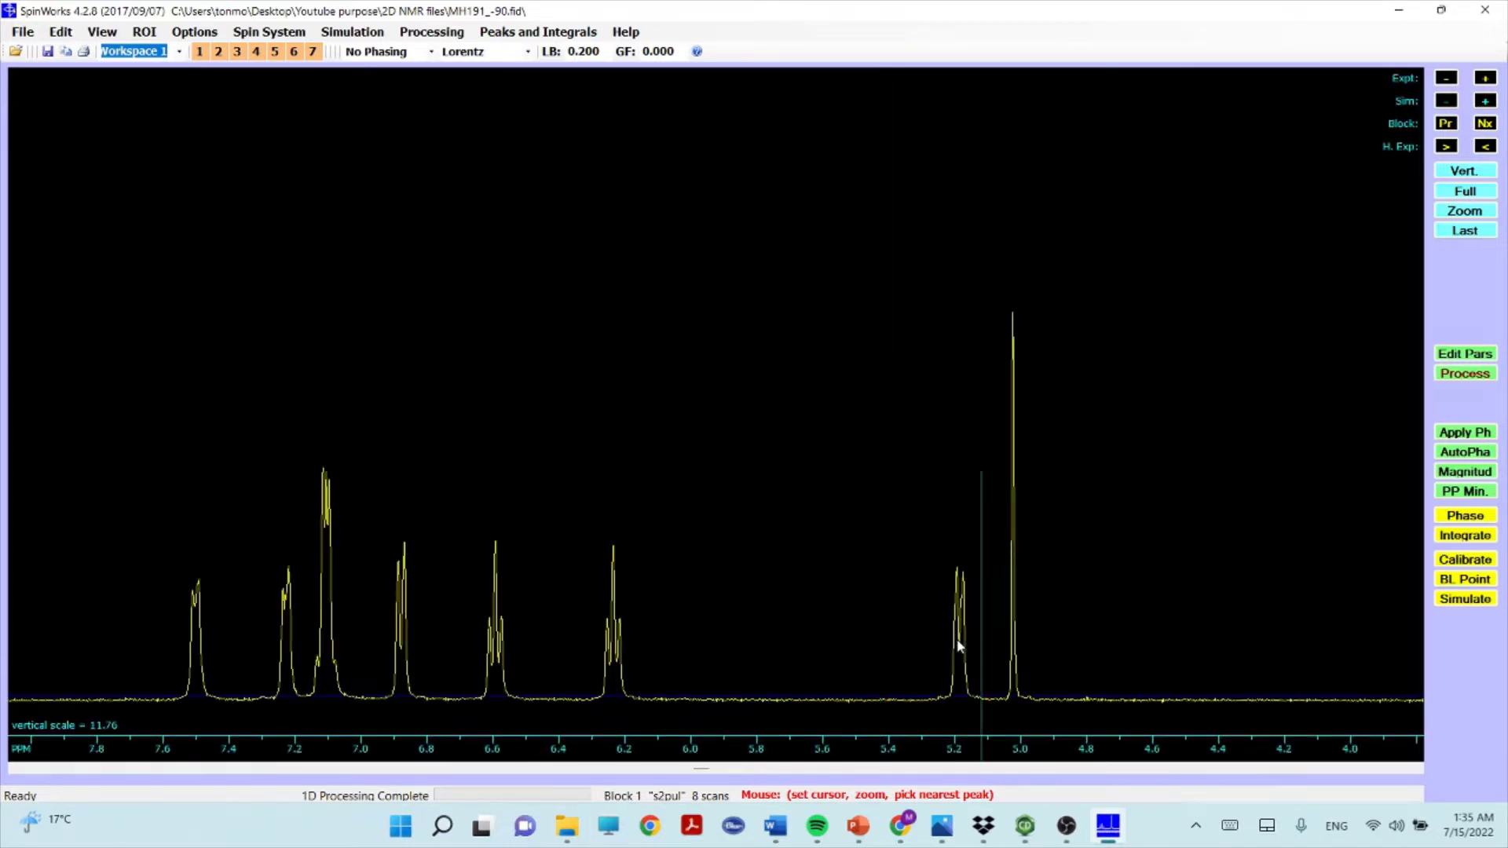
{"action": "left_click", "coordinate": [1051, 629]}
{"action": "left_click_drag", "start_coordinate": [917, 610], "coordinate": [1082, 629]}
{"action": "left_click", "coordinate": [818, 579]}
{"action": "mouse_move", "coordinate": [848, 586]}
{"action": "left_mouse_down"}
{"action": "mouse_move", "coordinate": [1077, 541]}
{"action": "mouse_move", "coordinate": [776, 336]}
{"action": "mouse_move", "coordinate": [877, 340]}
{"action": "left_mouse_up"}
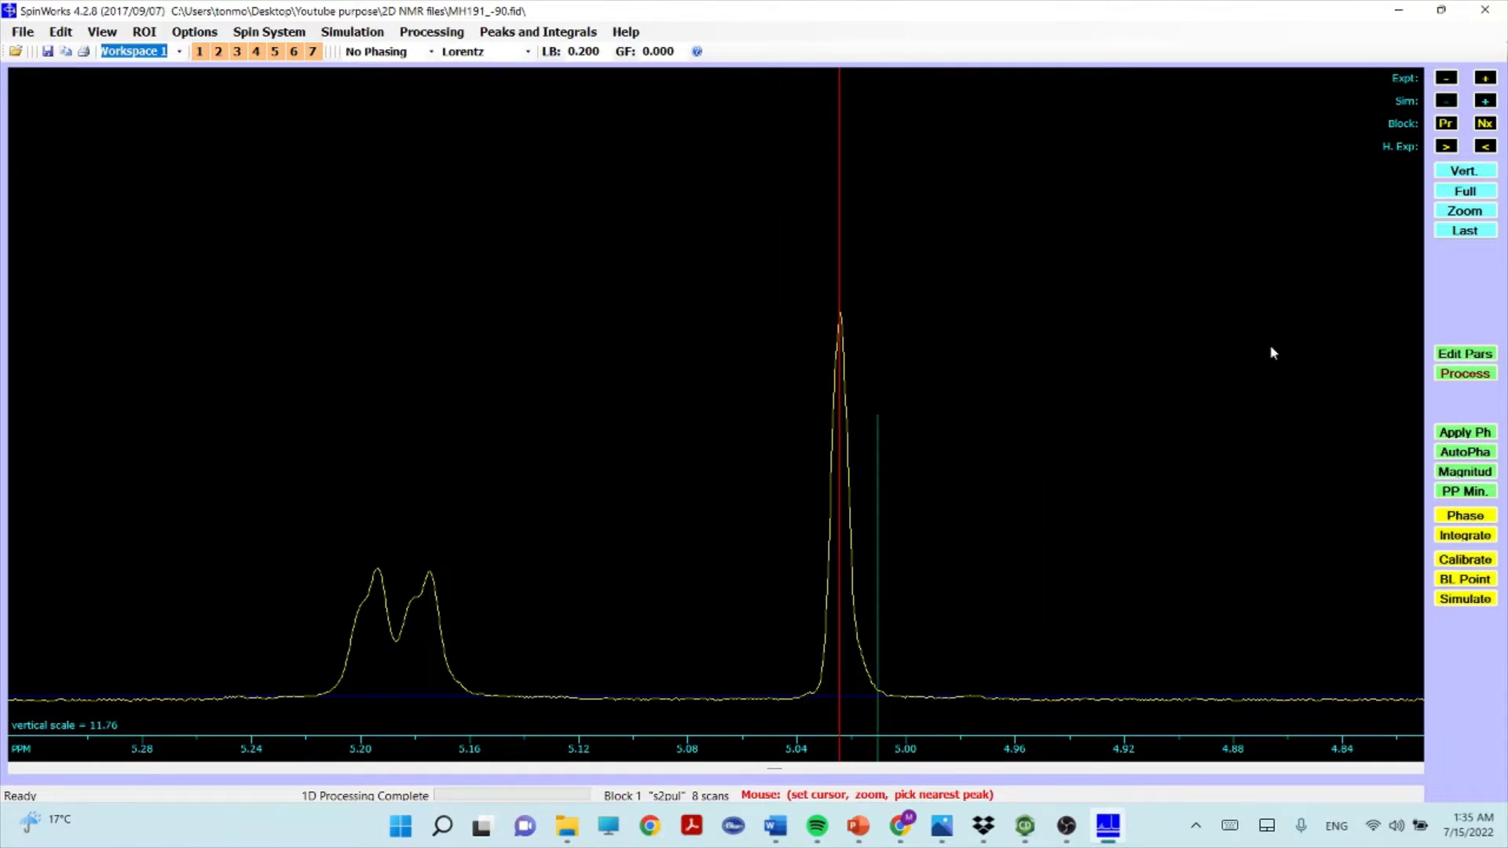
{"action": "left_click", "coordinate": [1463, 561]}
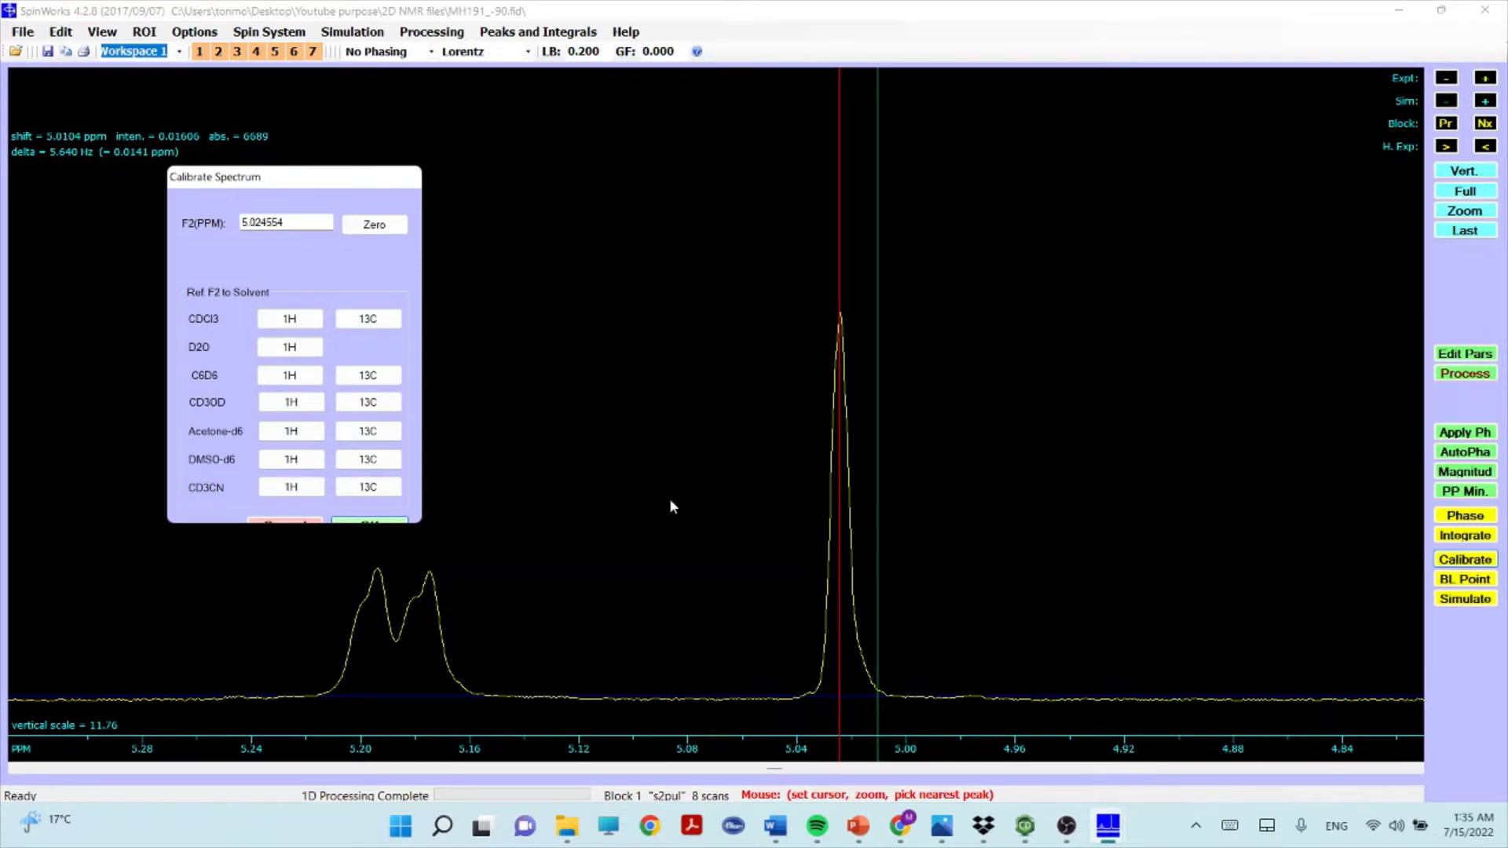
{"action": "left_click_drag", "start_coordinate": [299, 221], "coordinate": [135, 236]}
{"action": "type", "text": "5.31"}
{"action": "left_click", "coordinate": [368, 522]}
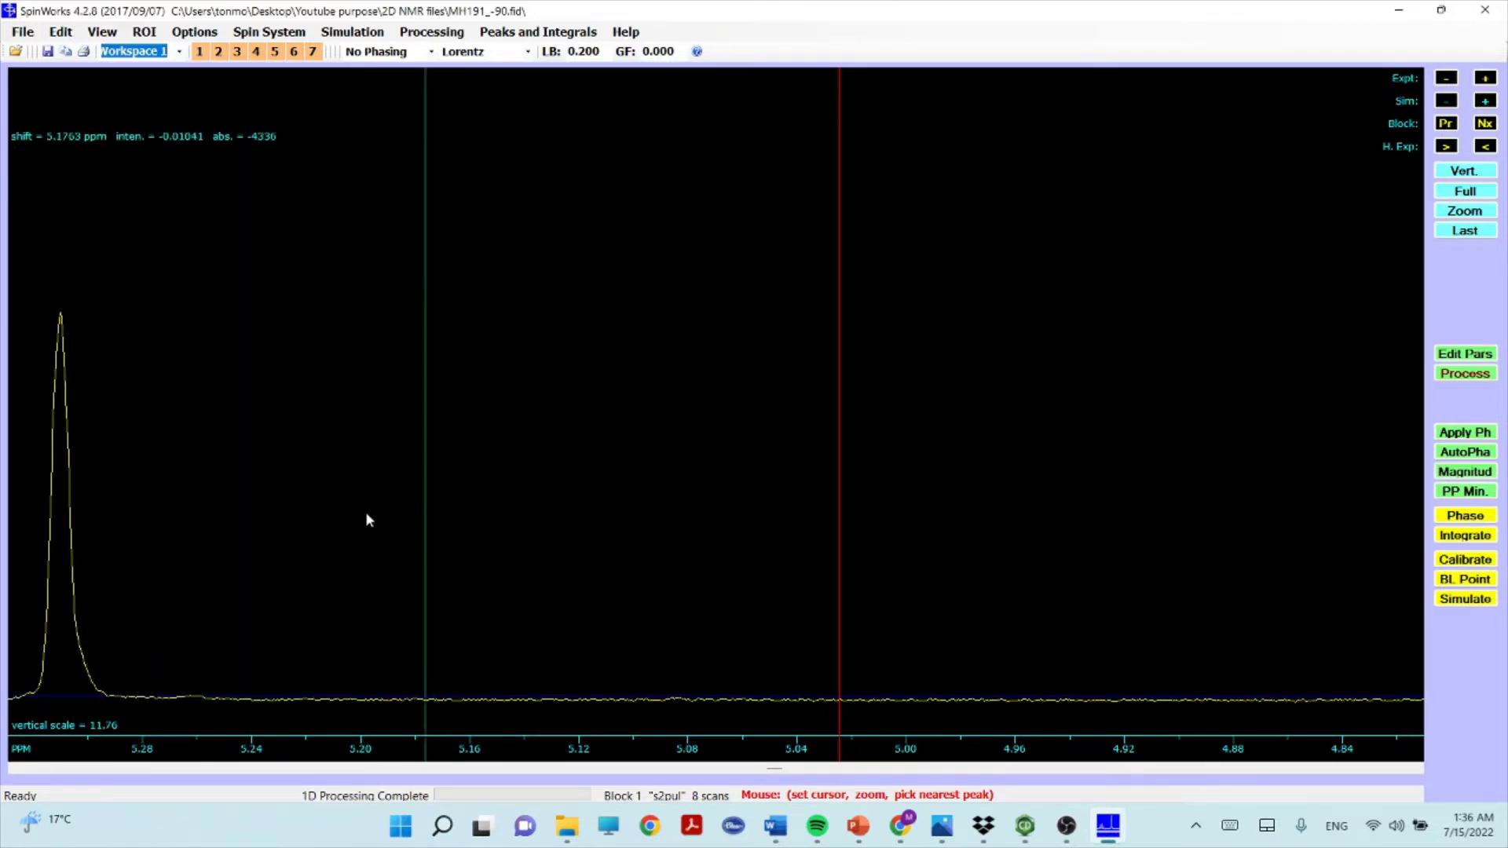
- Show the full calibrated spectrum, then expand the region from about 8.06 to 5.08 ppm to examine its peaks
{"action": "left_click", "coordinate": [1465, 193]}
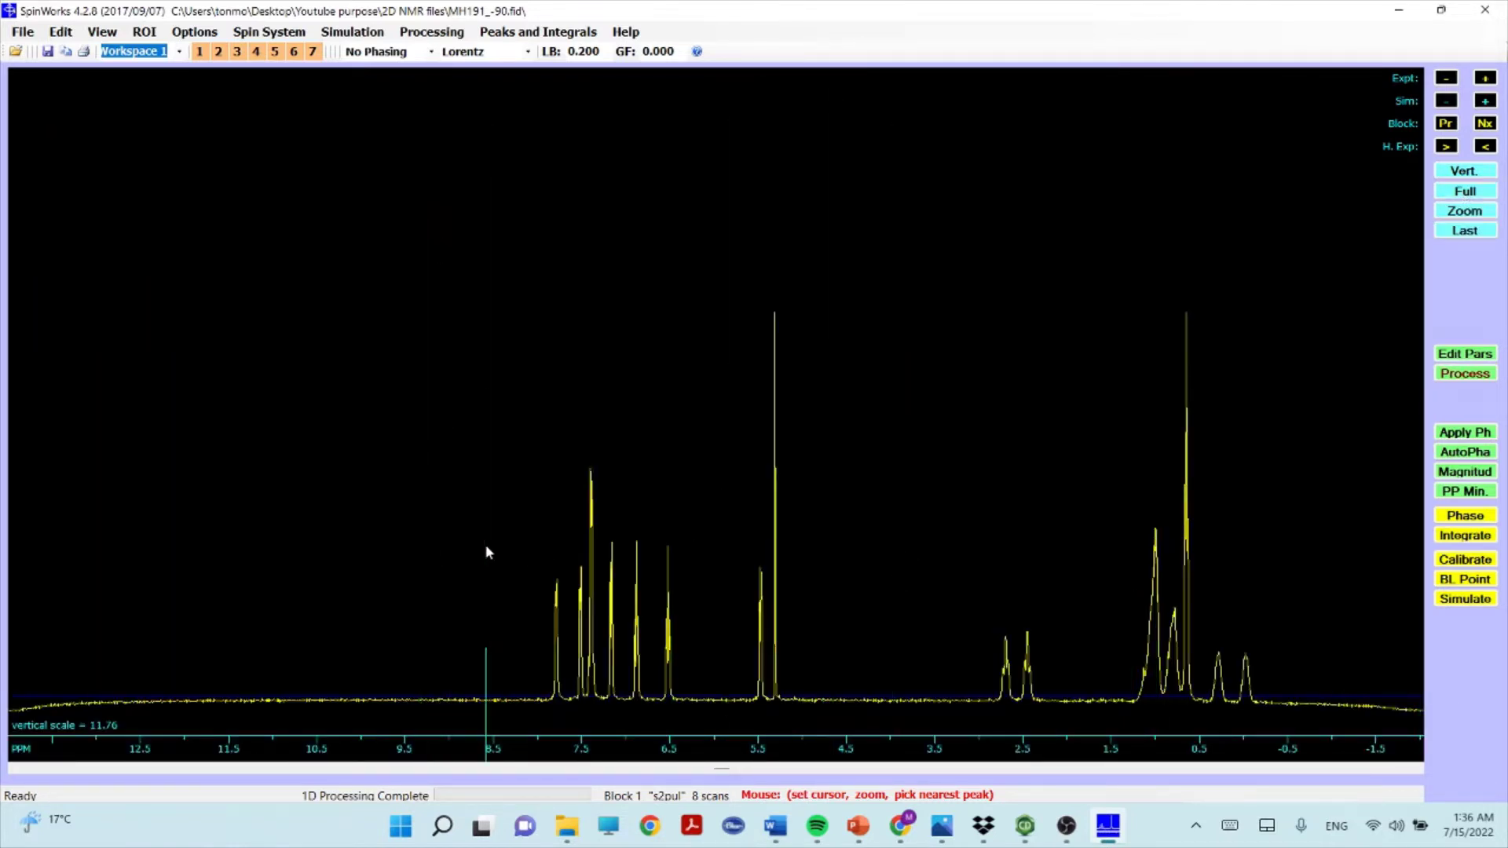
{"action": "left_click_drag", "start_coordinate": [497, 552], "coordinate": [863, 549]}
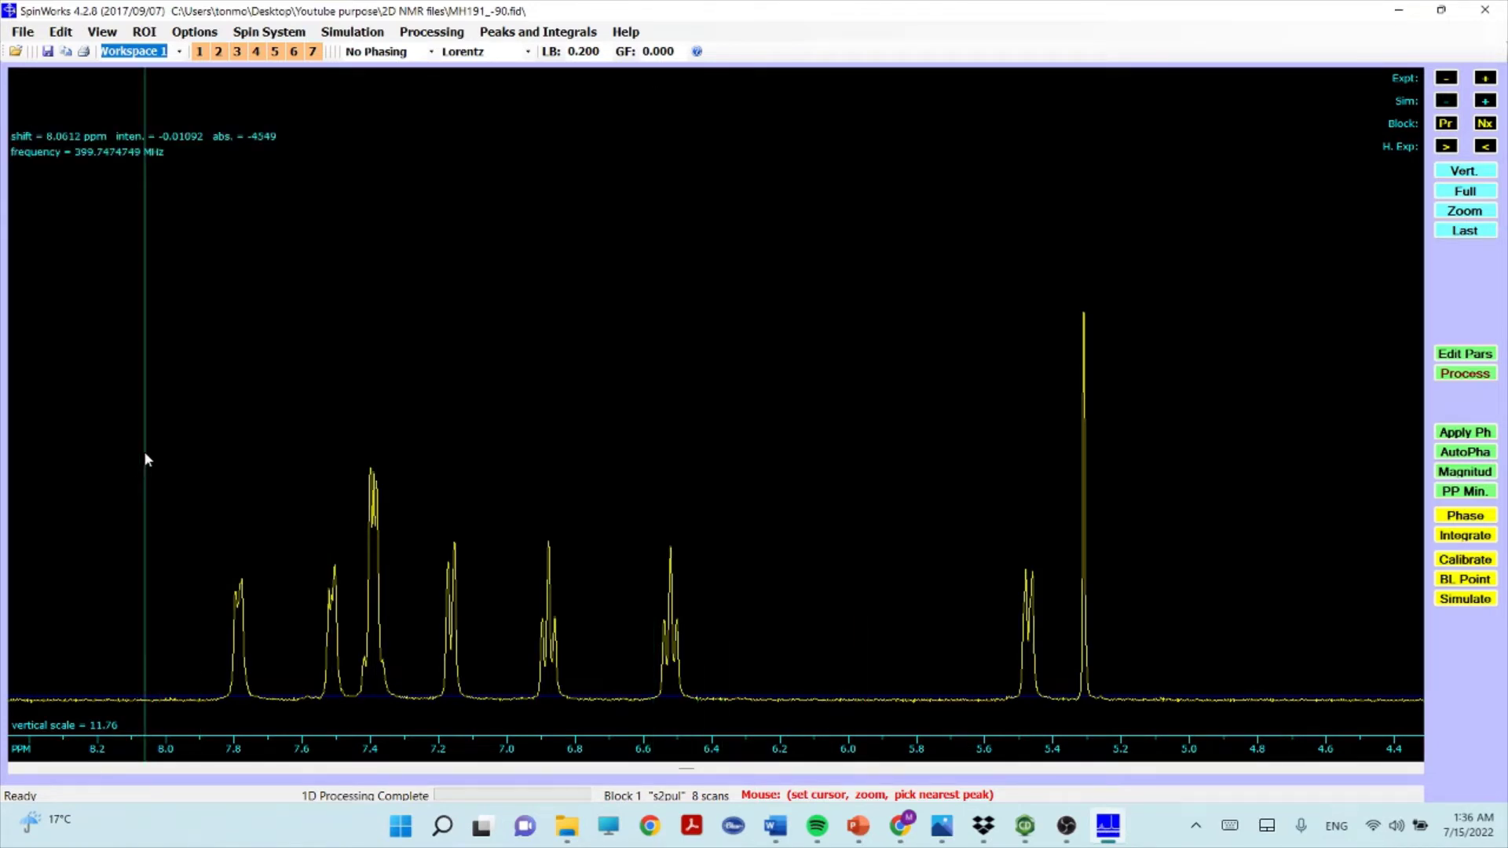
{"action": "left_click_drag", "start_coordinate": [144, 461], "coordinate": [1163, 552]}
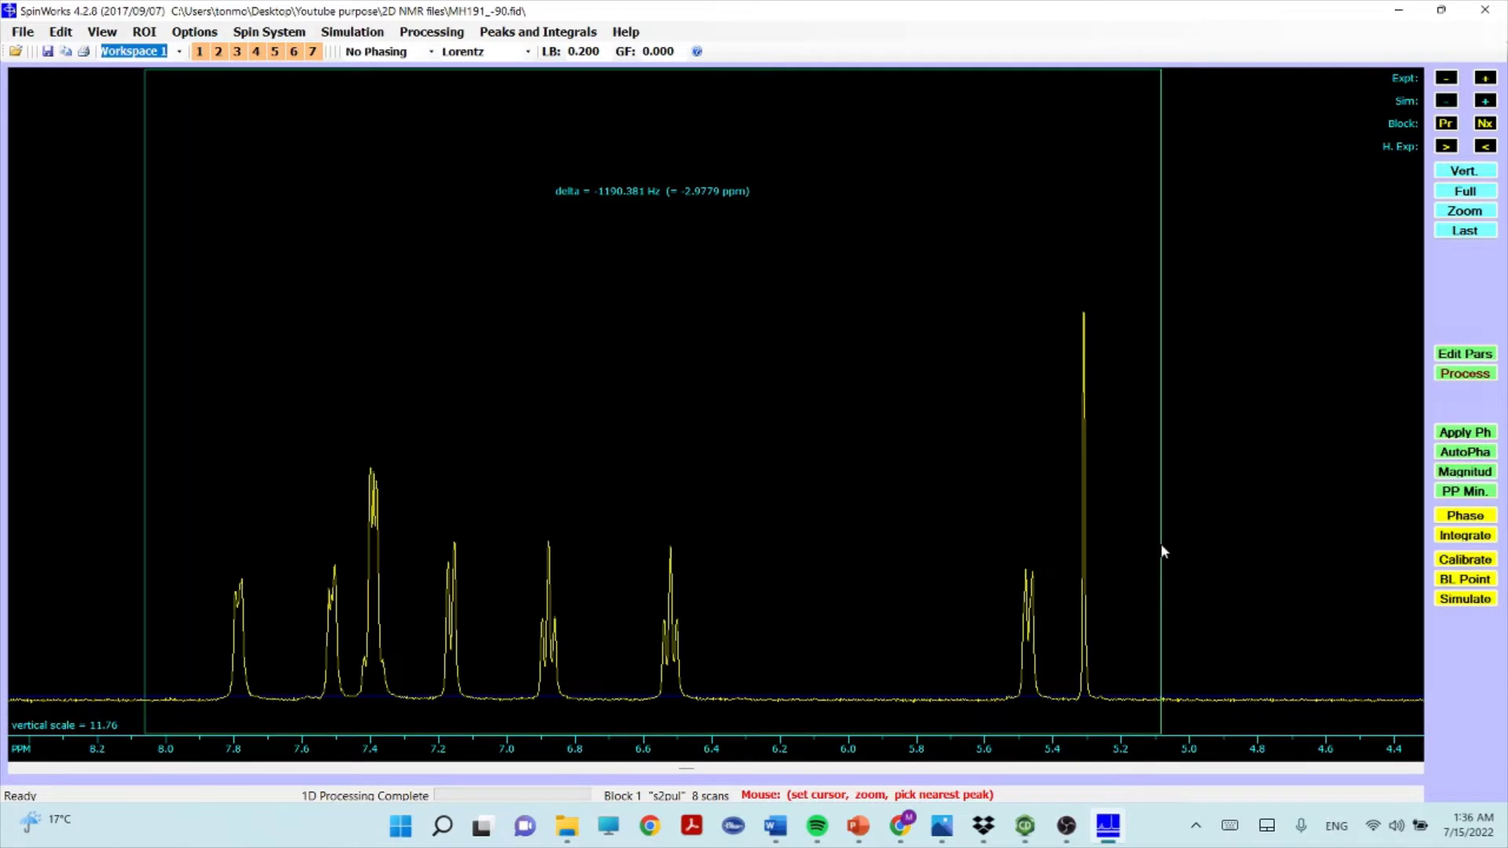
{"action": "left_click_drag", "start_coordinate": [1164, 553], "coordinate": [1163, 552]}
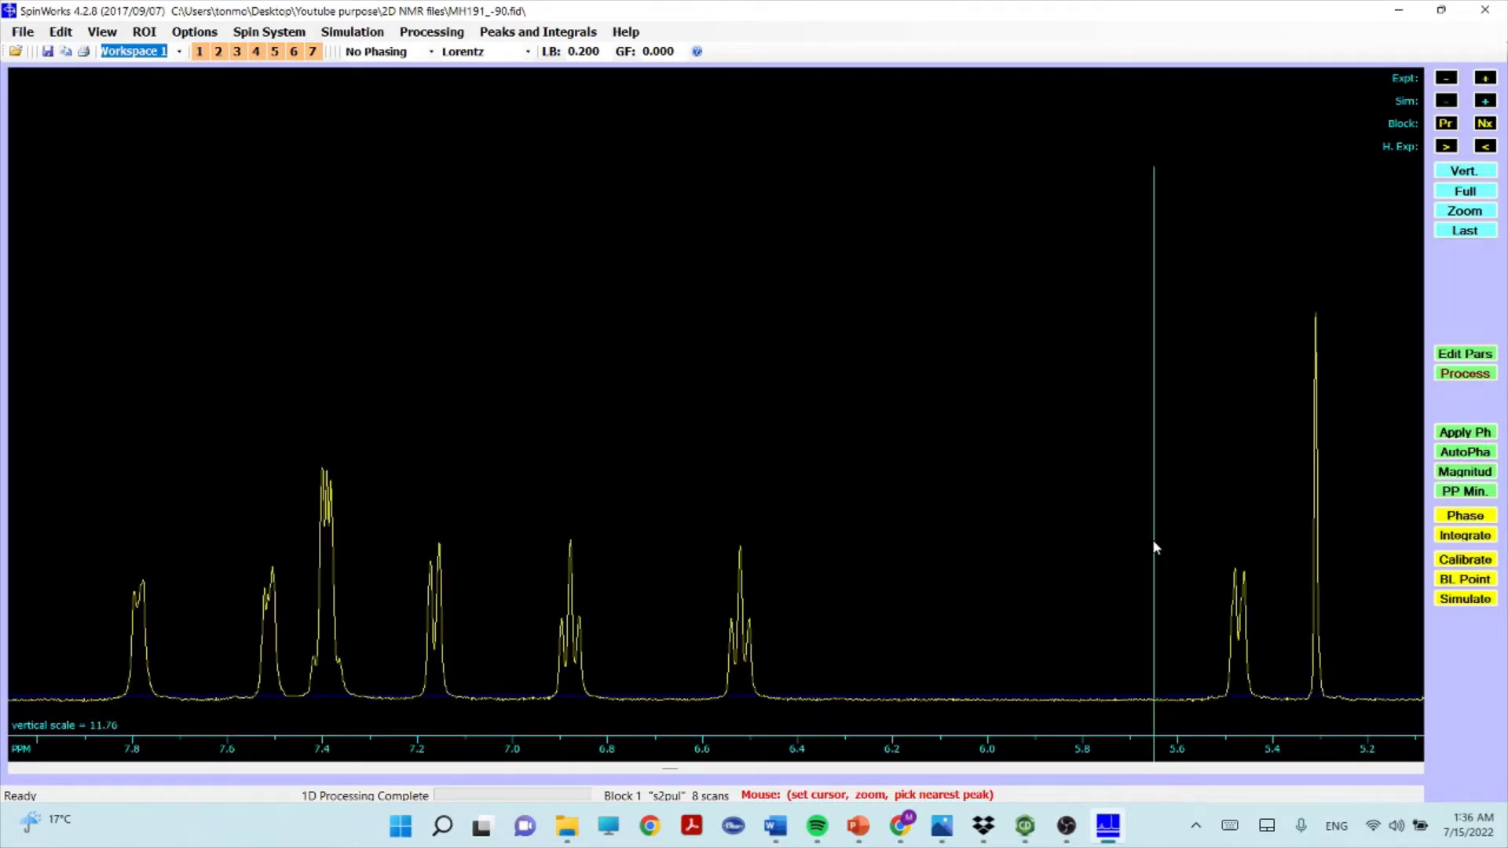
{"action": "left_click", "coordinate": [1147, 541]}
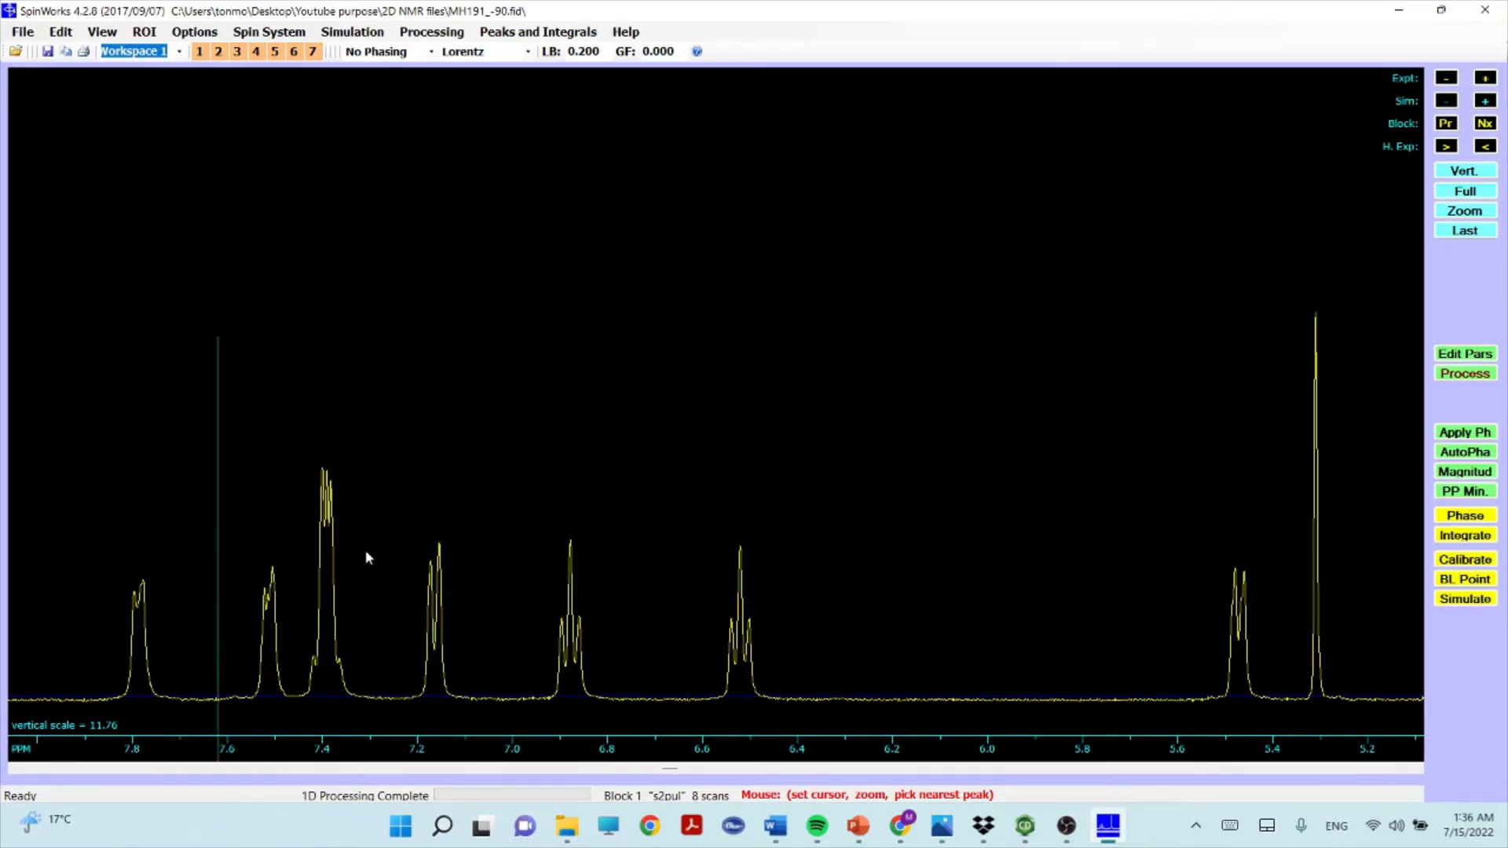
{"action": "left_click", "coordinate": [883, 597]}
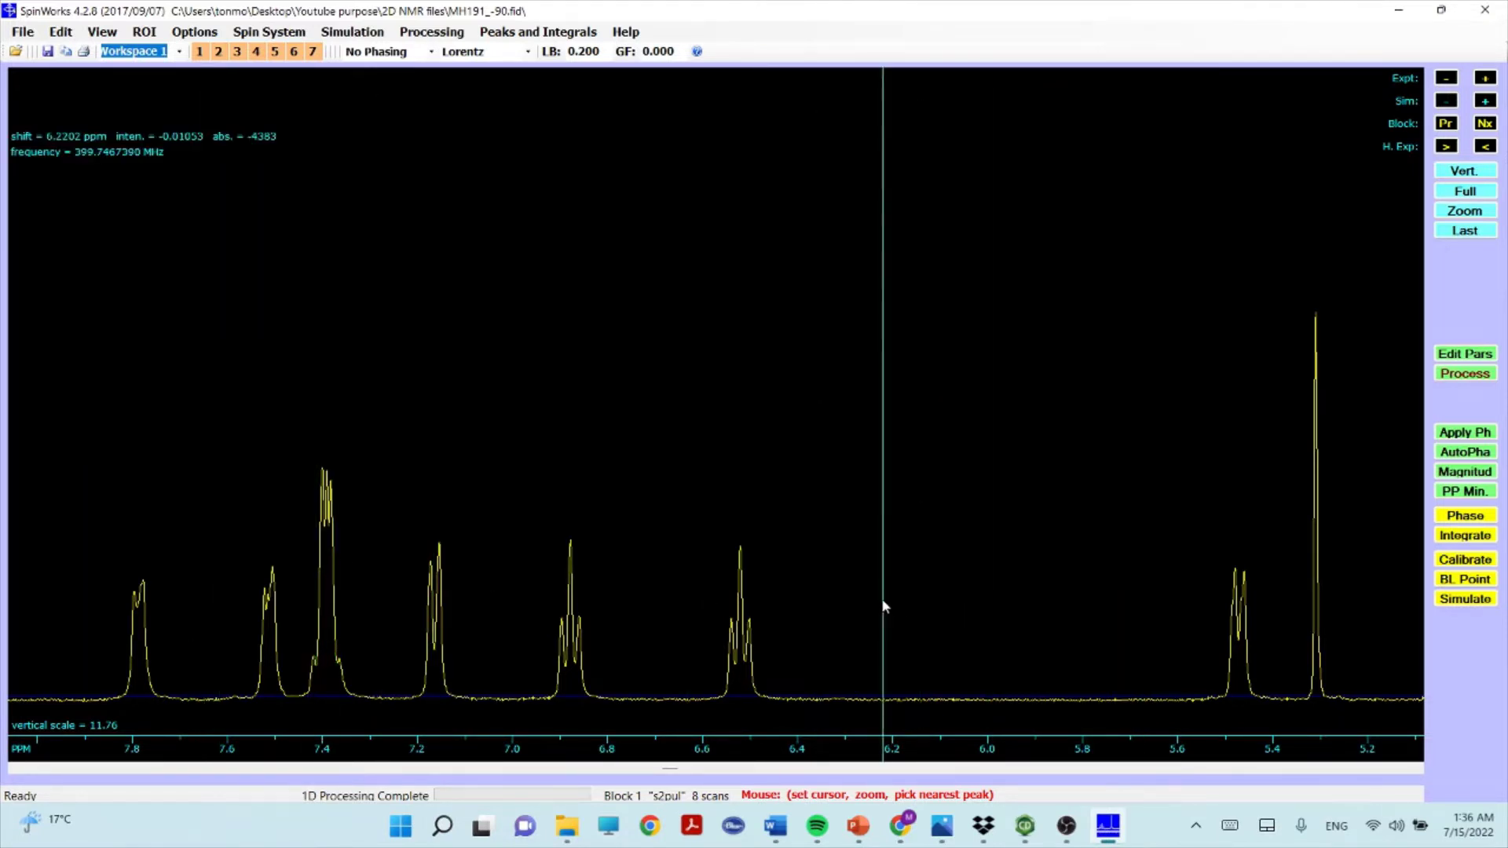
{"action": "left_click", "coordinate": [1095, 479]}
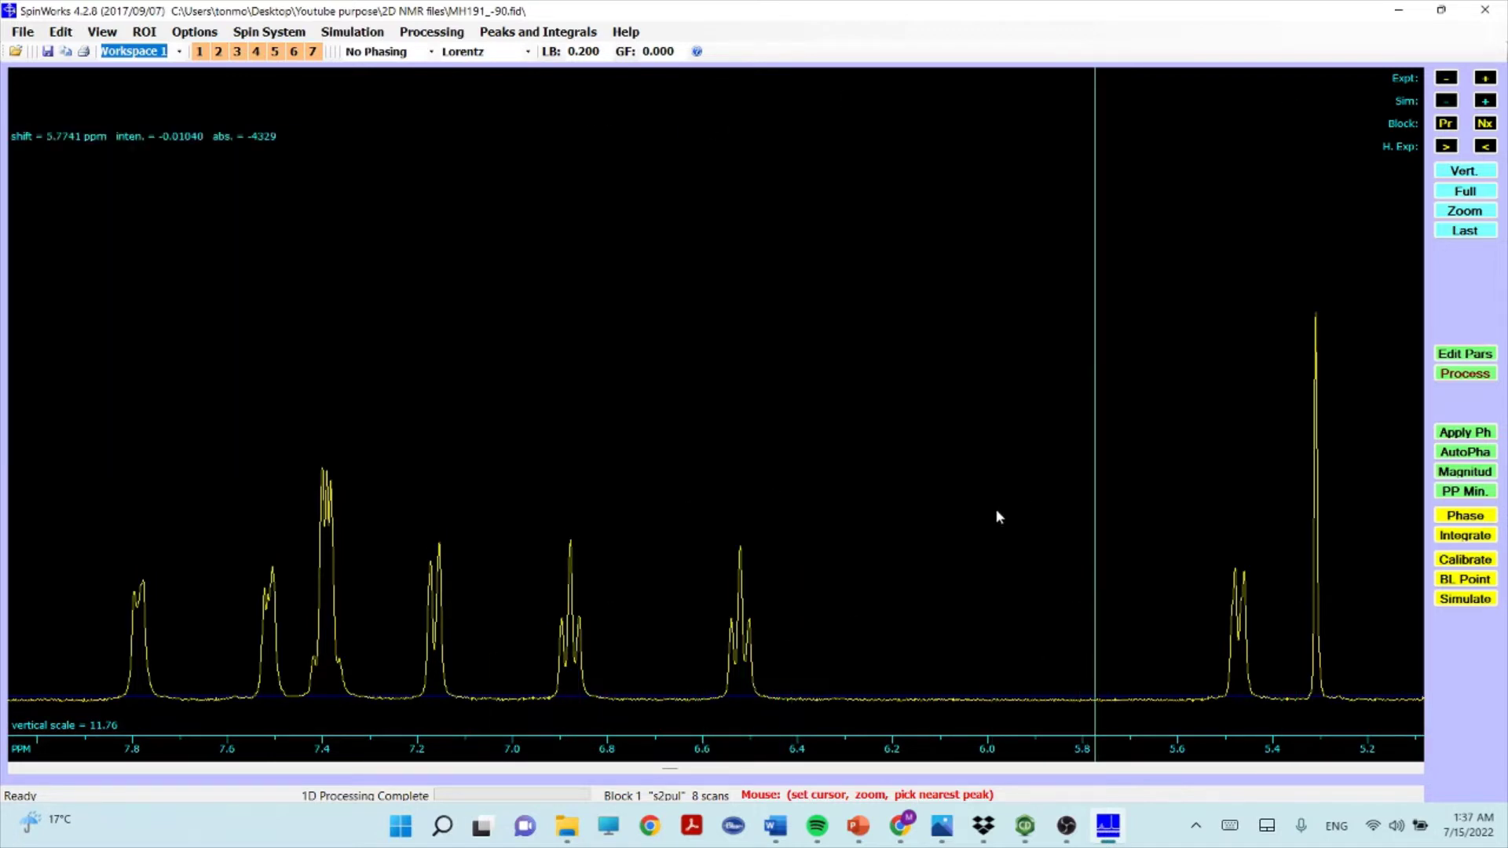
{"action": "left_click", "coordinate": [436, 550]}
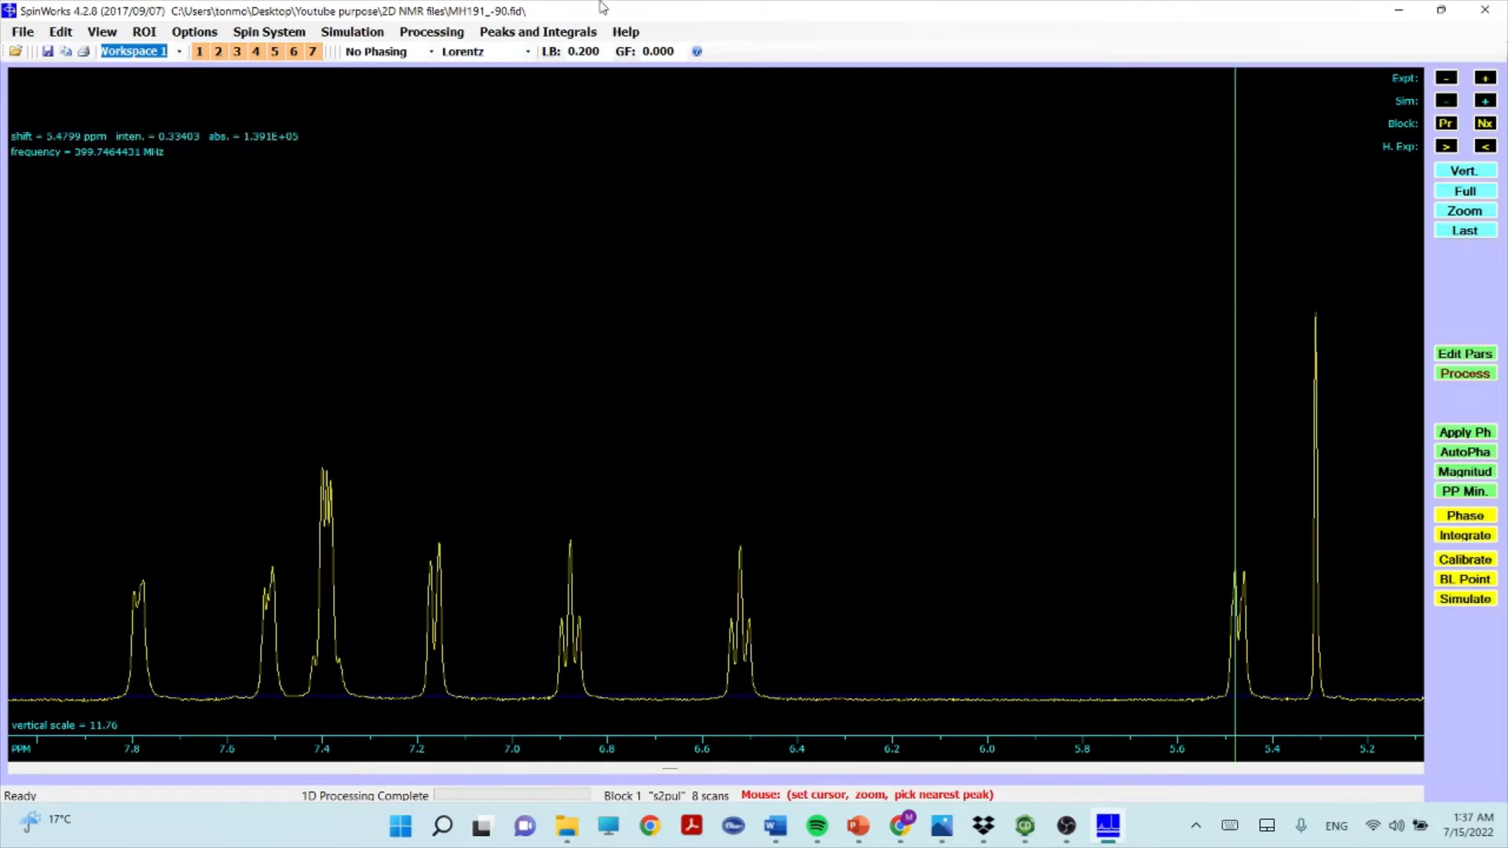
- Pick and label the three lines of the triplet near 6.52 ppm
{"action": "left_click", "coordinate": [744, 611]}
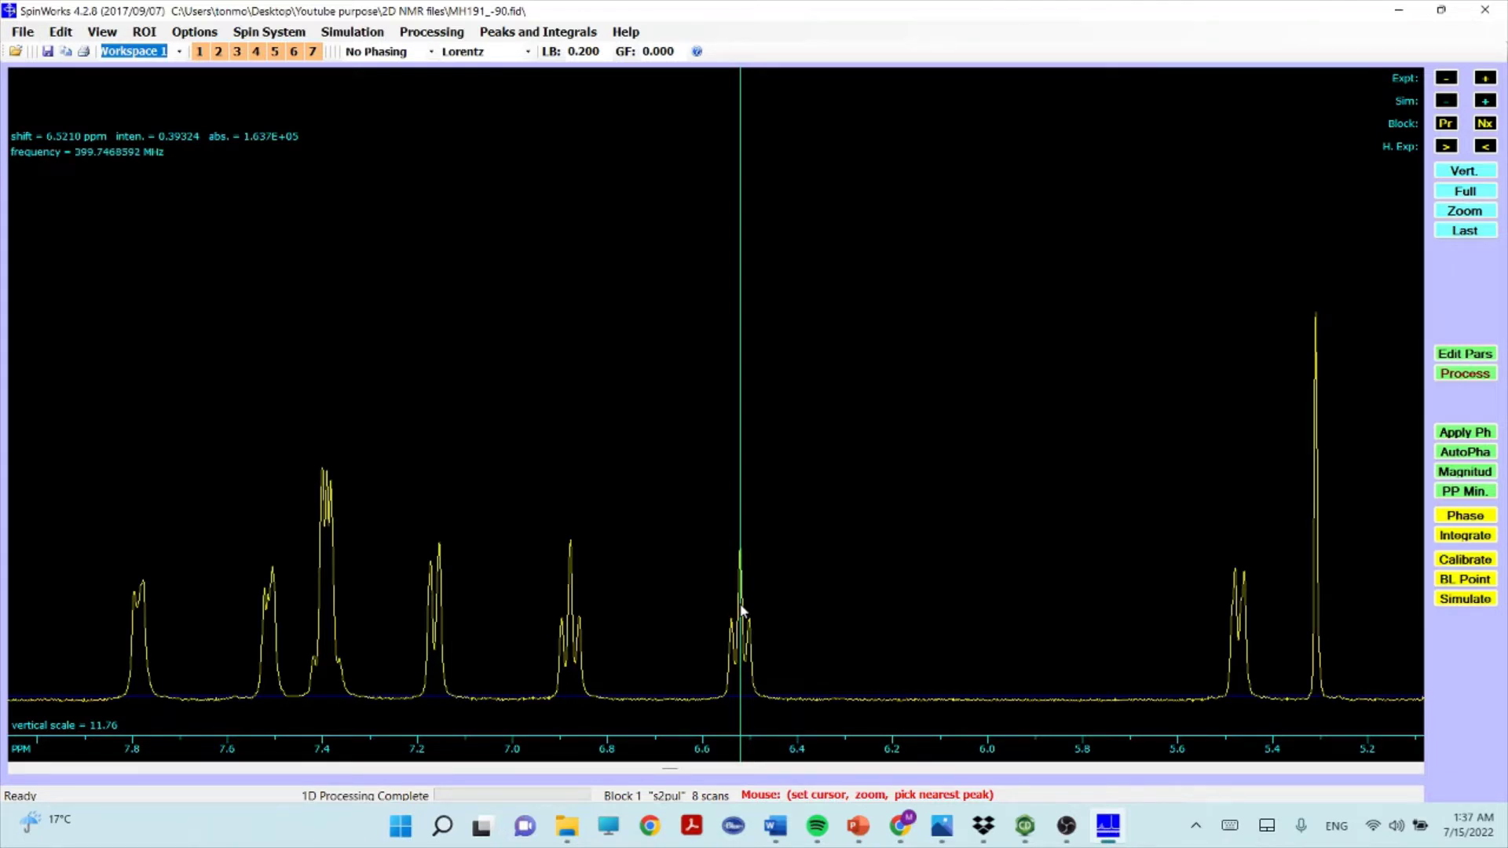
{"action": "left_click", "coordinate": [739, 607]}
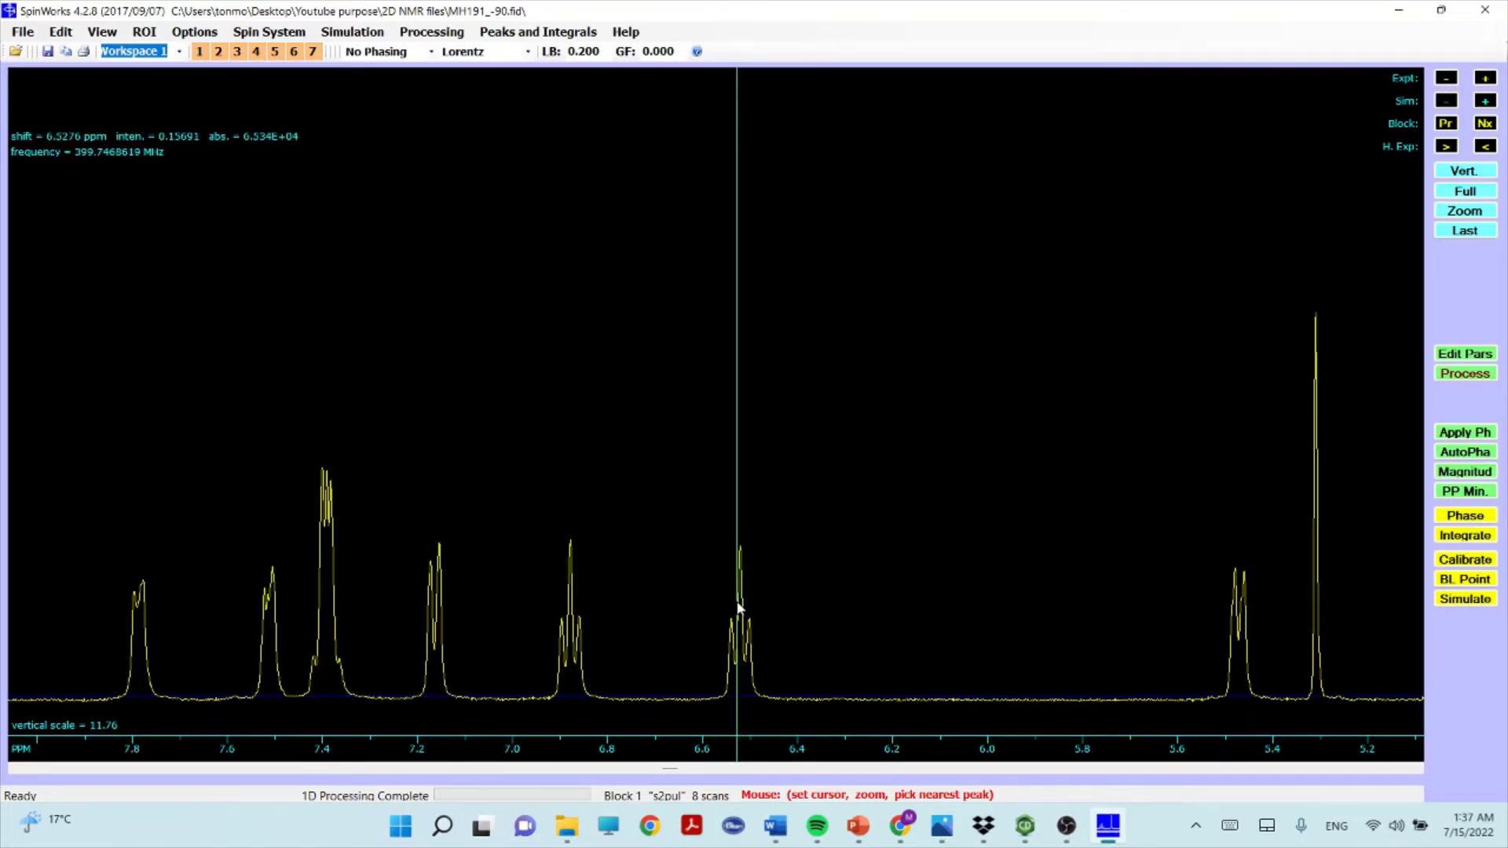
{"action": "left_click", "coordinate": [744, 620]}
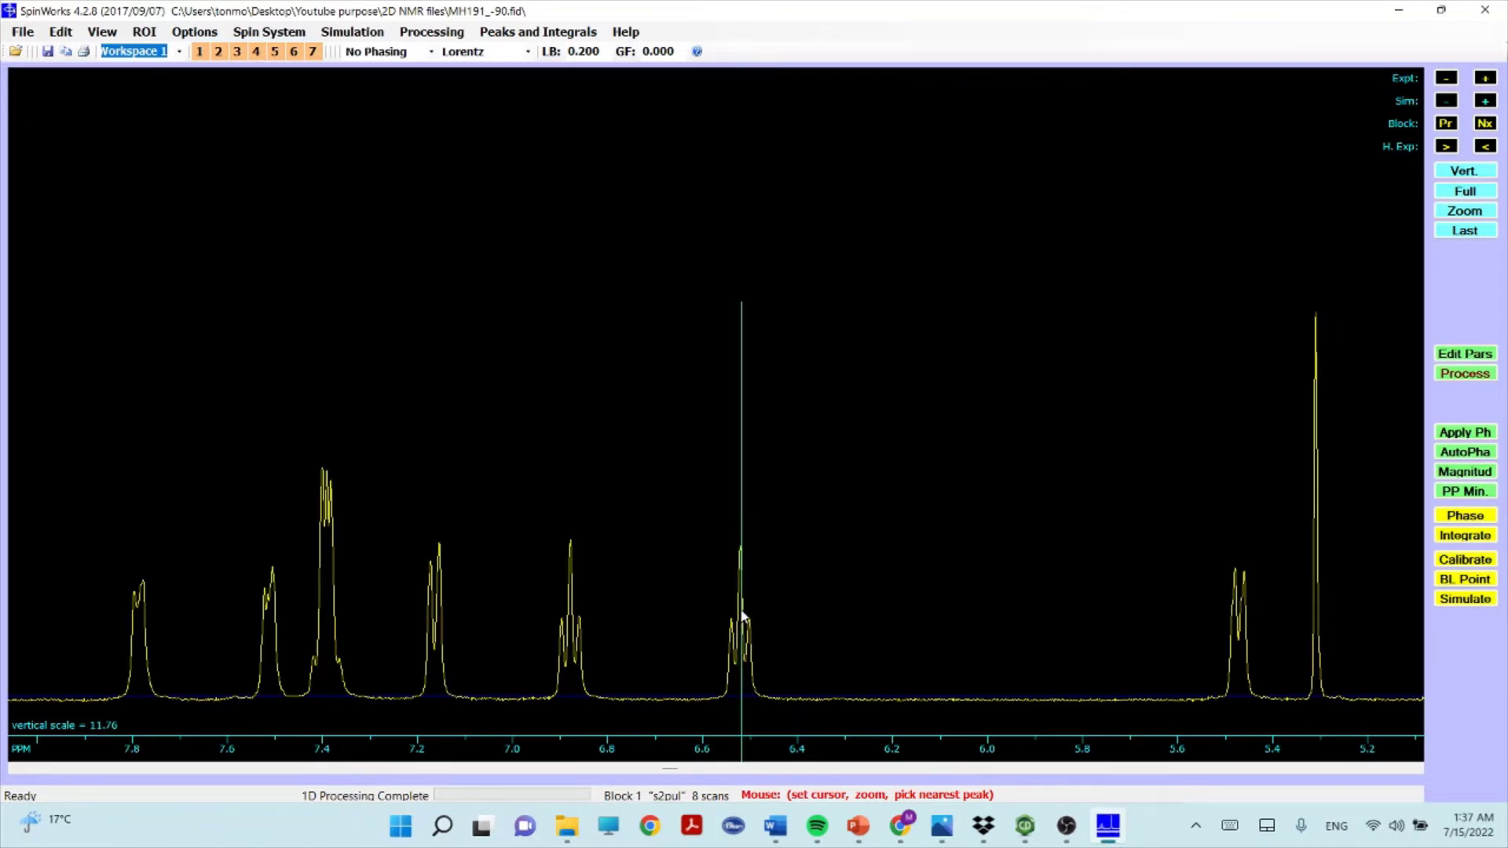
{"action": "right_click", "coordinate": [742, 617]}
{"action": "left_click", "coordinate": [808, 314]}
{"action": "left_click_drag", "start_coordinate": [912, 284], "coordinate": [730, 556]}
{"action": "right_click", "coordinate": [749, 515]}
{"action": "left_click", "coordinate": [700, 532]}
{"action": "right_click", "coordinate": [731, 556]}
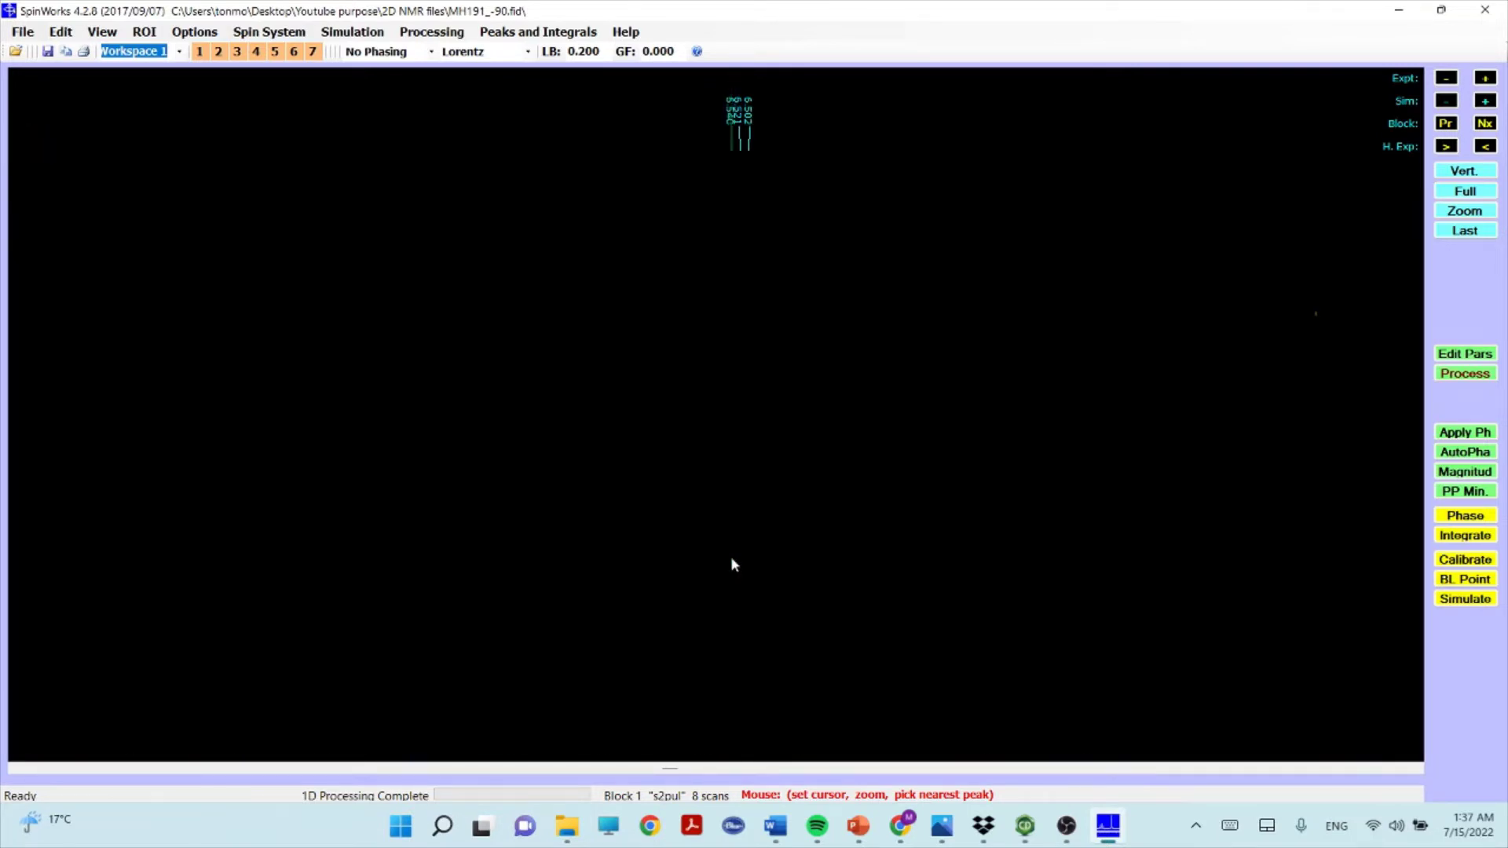
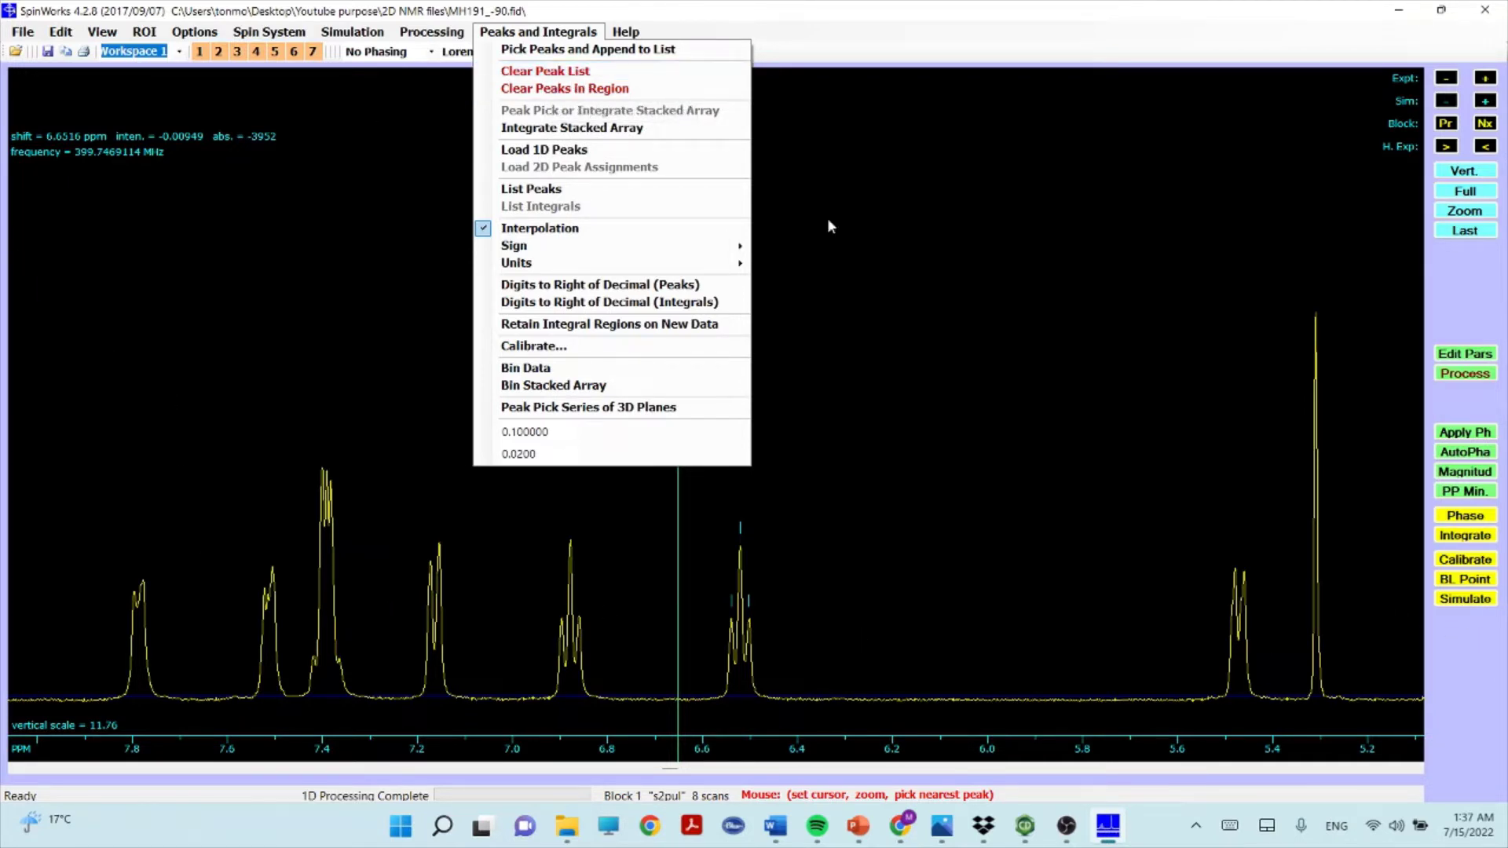
- Expand the region from about 5.61 to 5.24 ppm and pick the two lines of the doublet near 5.47 ppm
{"action": "left_click", "coordinate": [940, 138]}
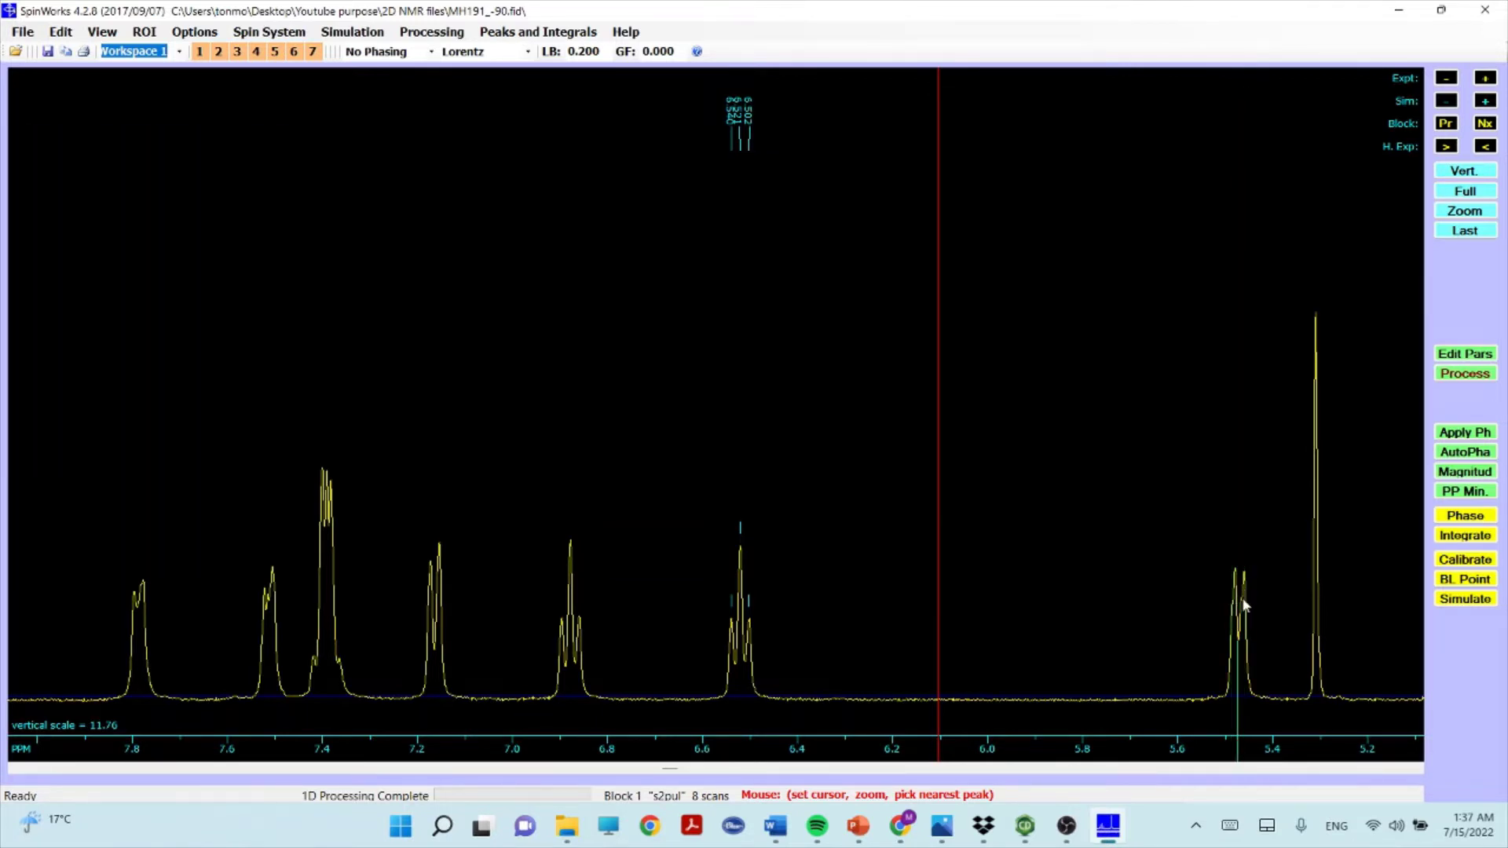
{"action": "left_click", "coordinate": [1150, 514]}
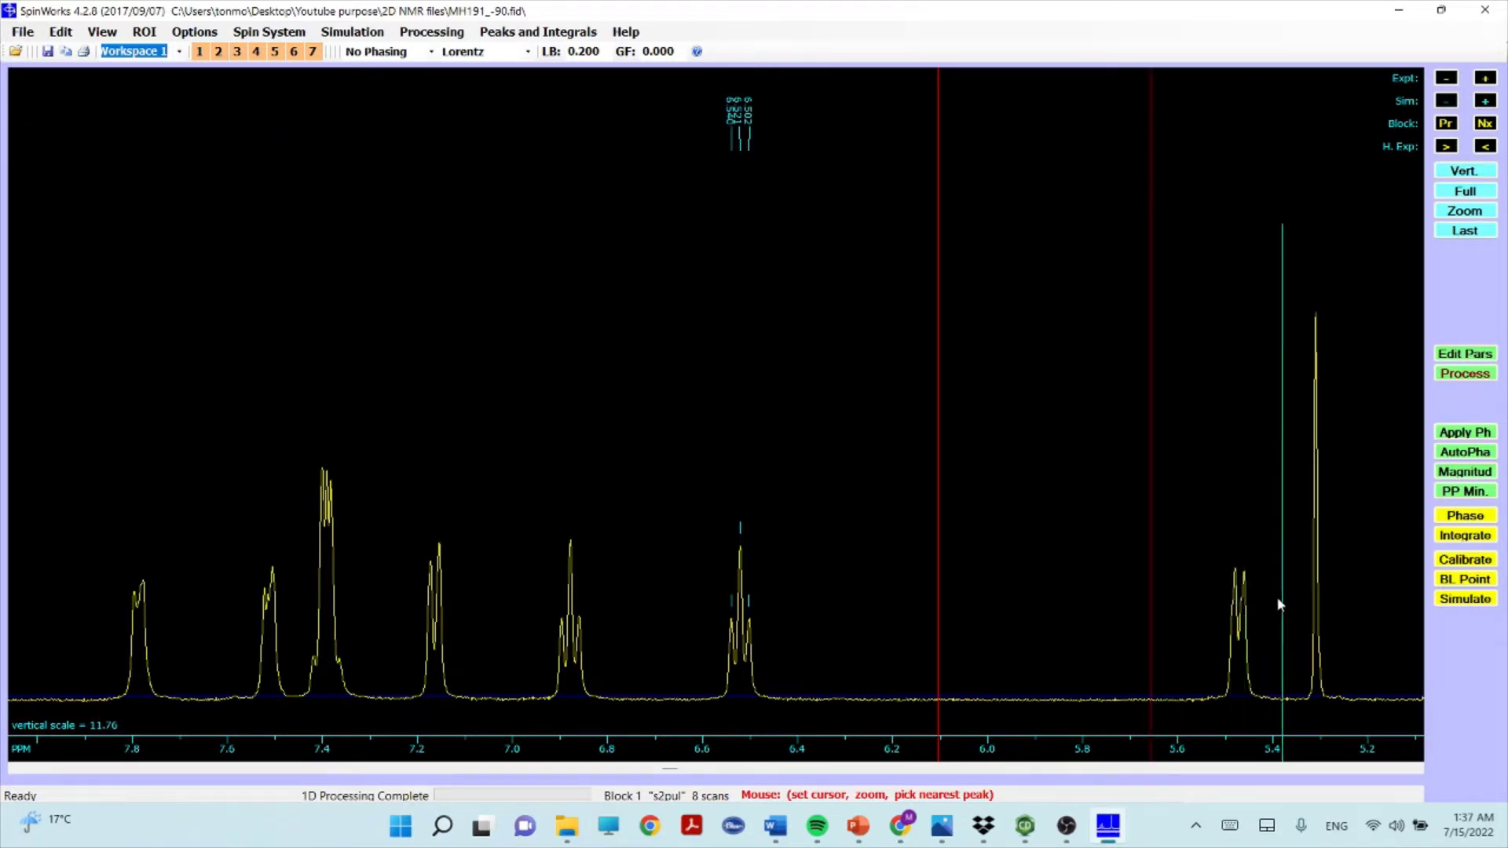
{"action": "left_click", "coordinate": [1145, 602]}
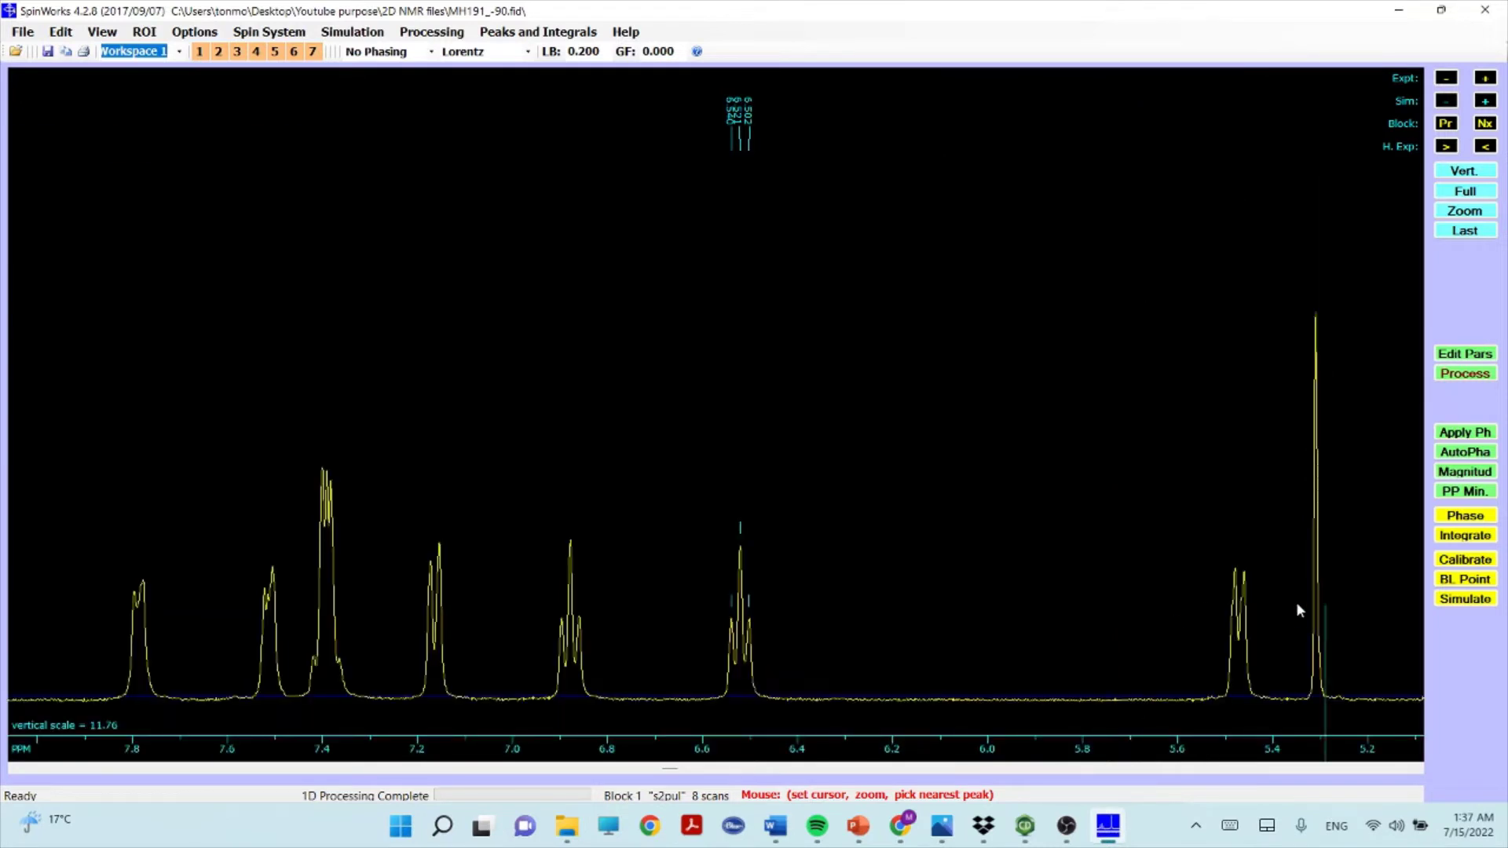
{"action": "left_click_drag", "start_coordinate": [1175, 611], "coordinate": [1345, 618]}
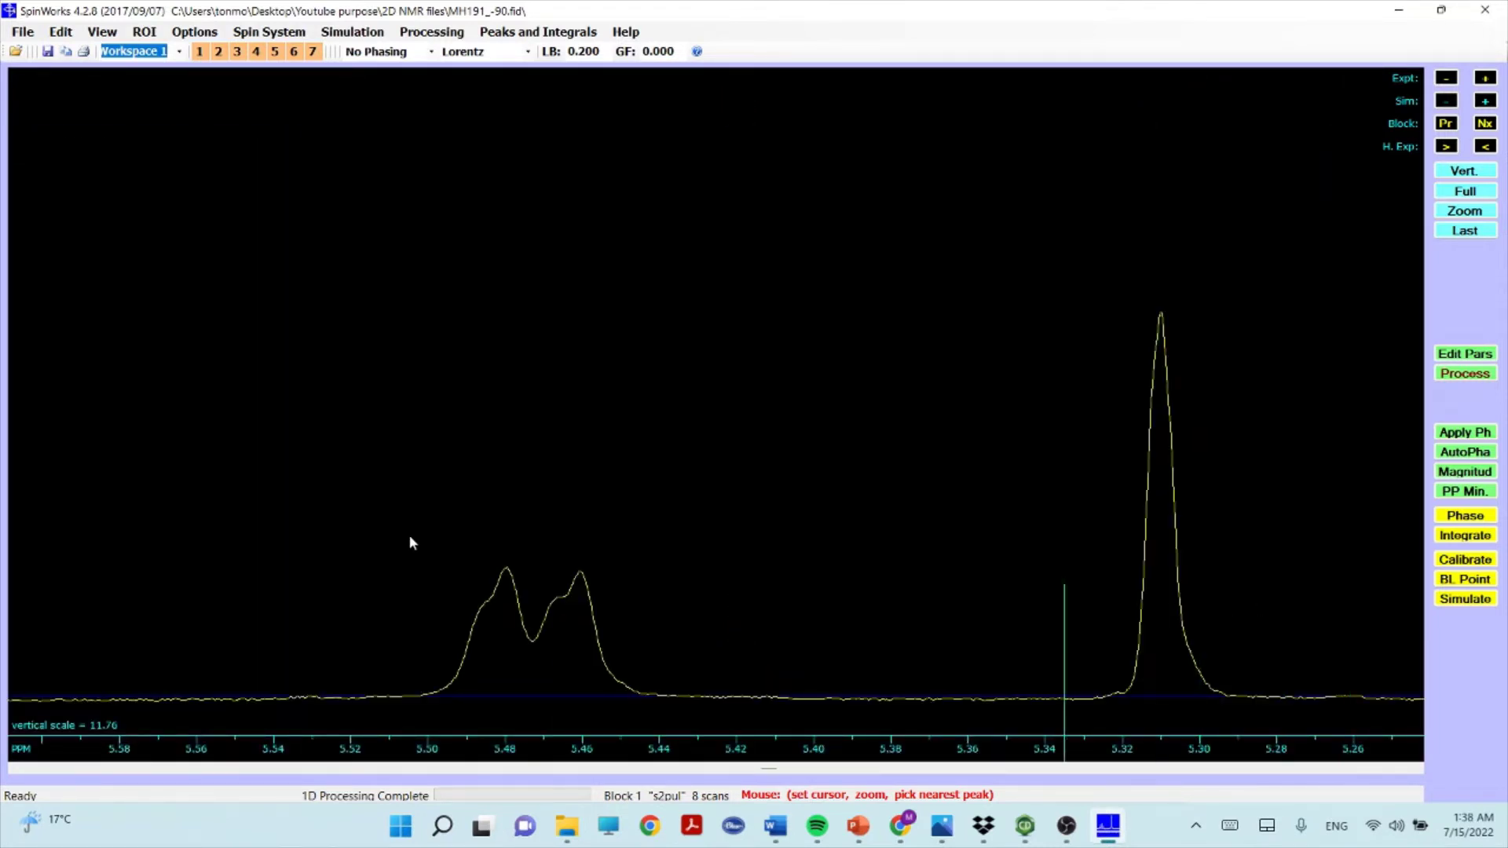
{"action": "right_click", "coordinate": [582, 609]}
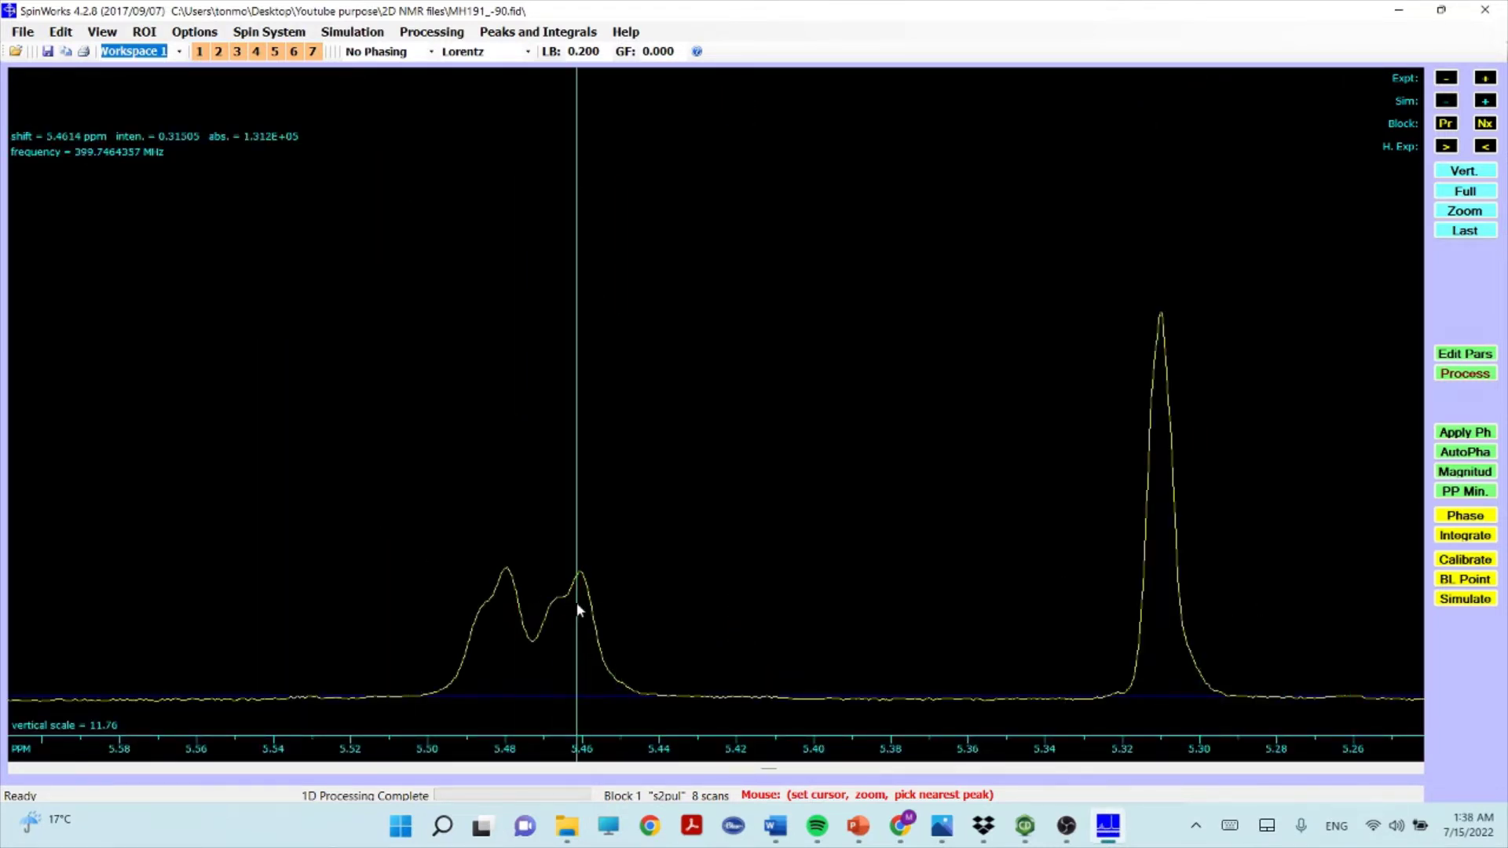
{"action": "right_click", "coordinate": [503, 591]}
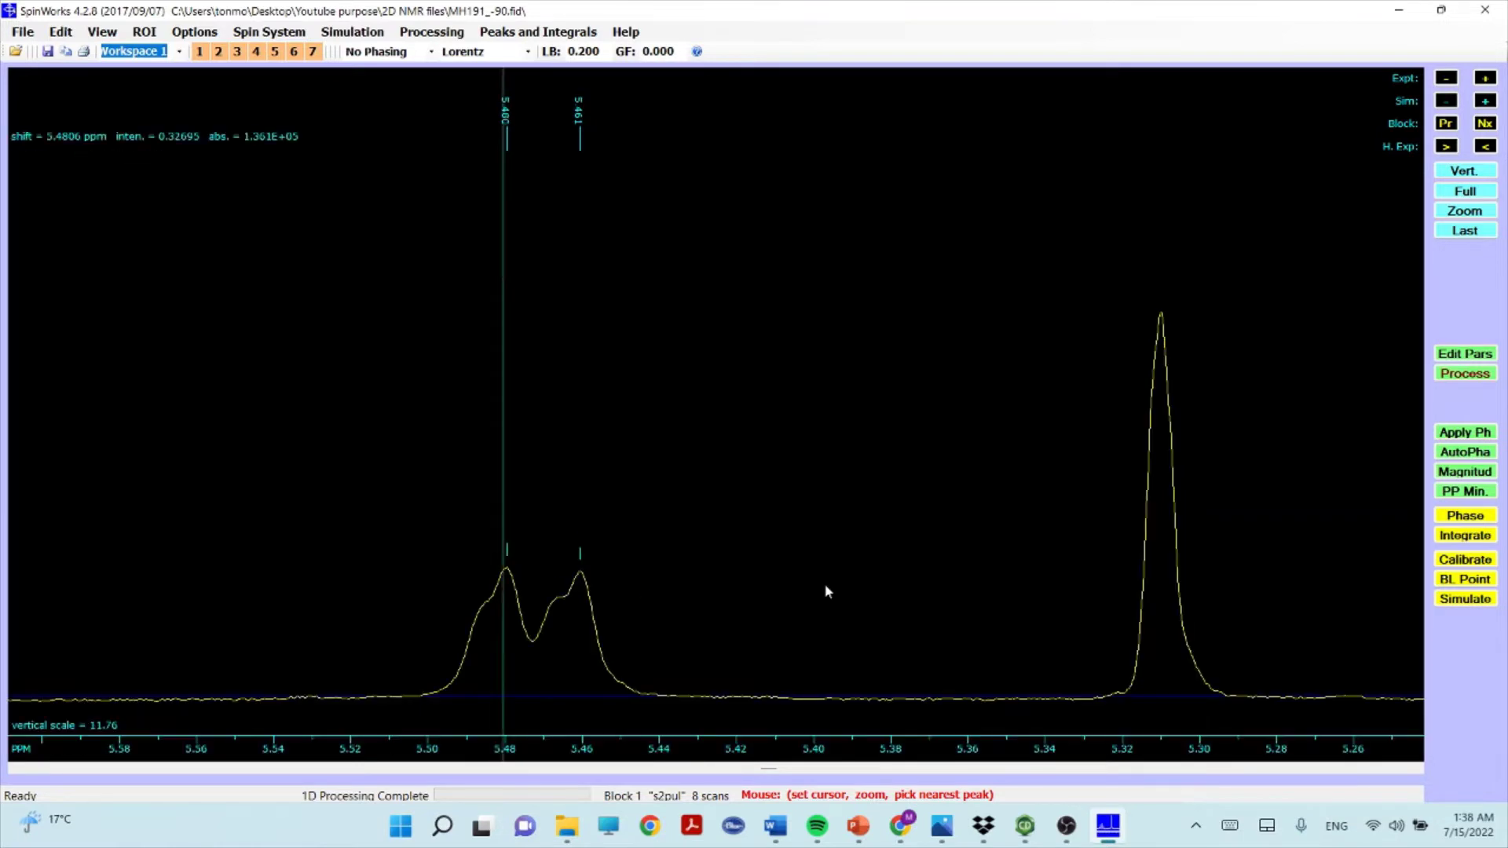
- Clear only the peak labels in the displayed region around the triplet near 6.52 ppm
{"action": "left_click", "coordinate": [1479, 194]}
{"action": "left_click_drag", "start_coordinate": [608, 438], "coordinate": [880, 463]}
{"action": "left_click", "coordinate": [374, 462]}
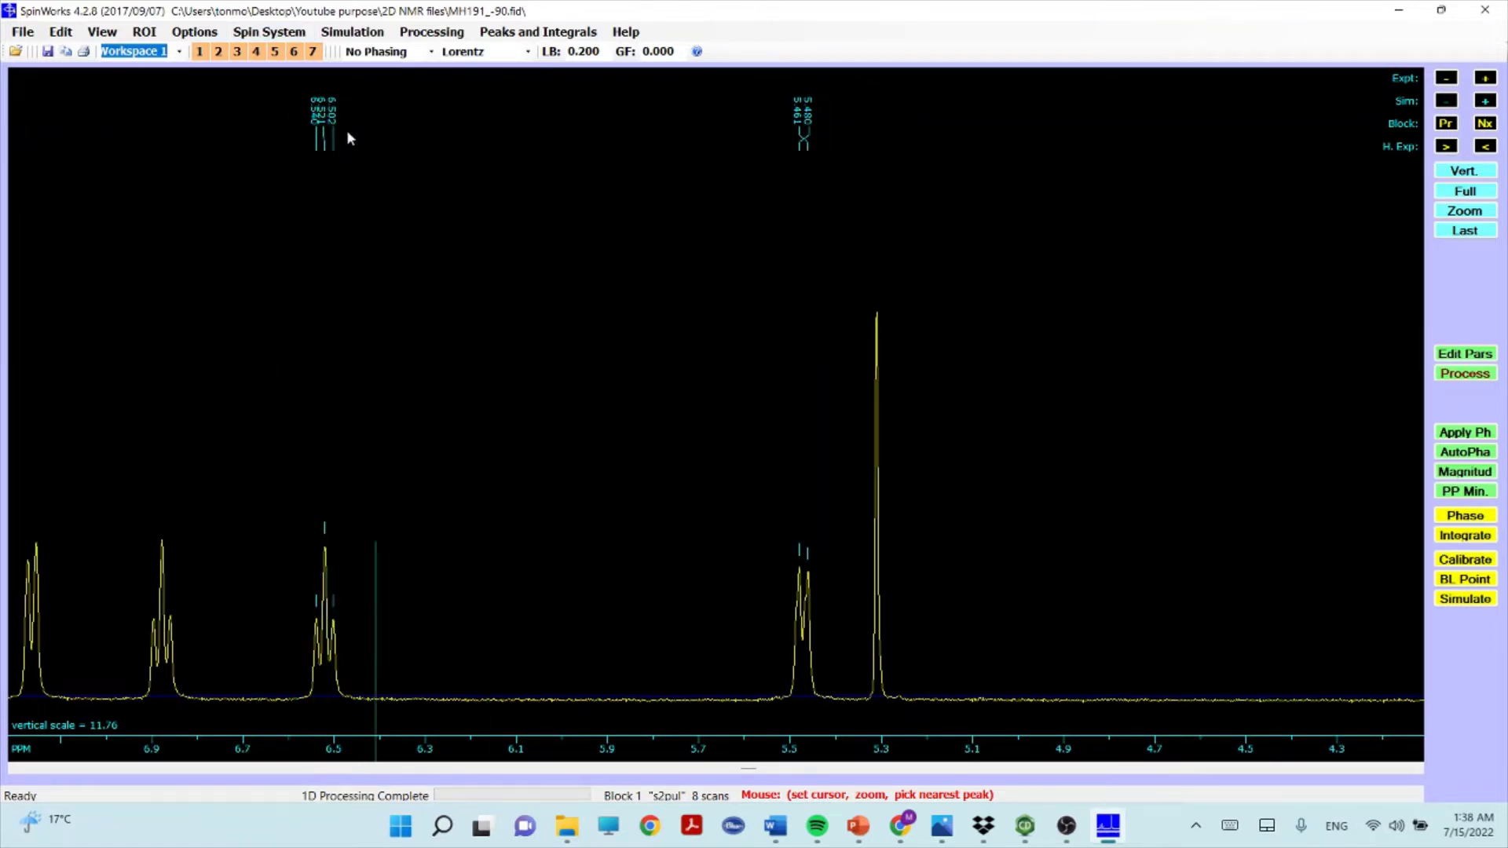
{"action": "left_click", "coordinate": [392, 345]}
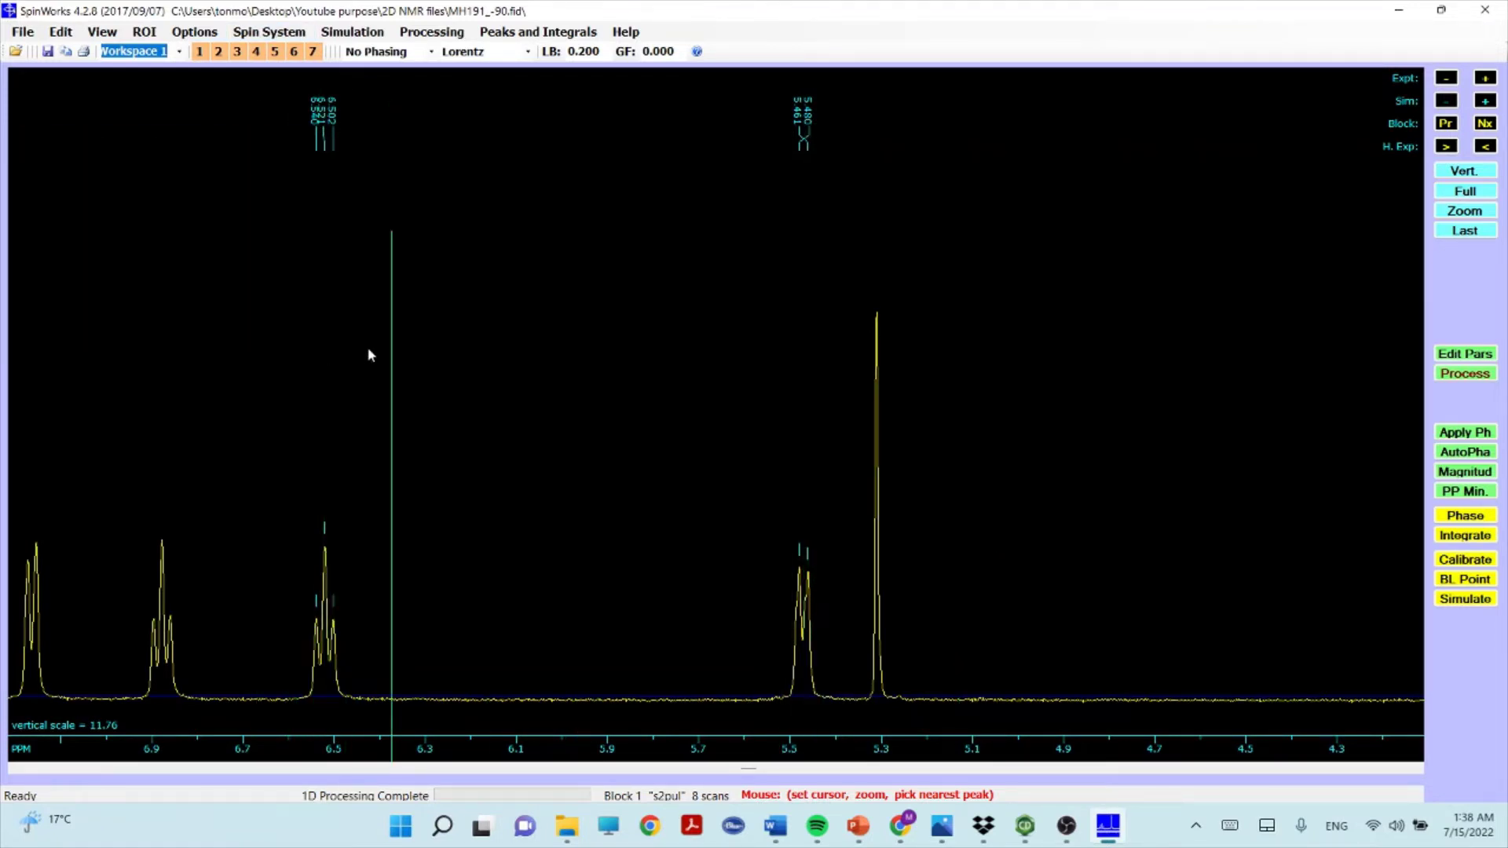
{"action": "left_click_drag", "start_coordinate": [264, 390], "coordinate": [431, 413]}
{"action": "left_click", "coordinate": [431, 412]}
{"action": "left_click", "coordinate": [672, 315]}
{"action": "left_click", "coordinate": [523, 33]}
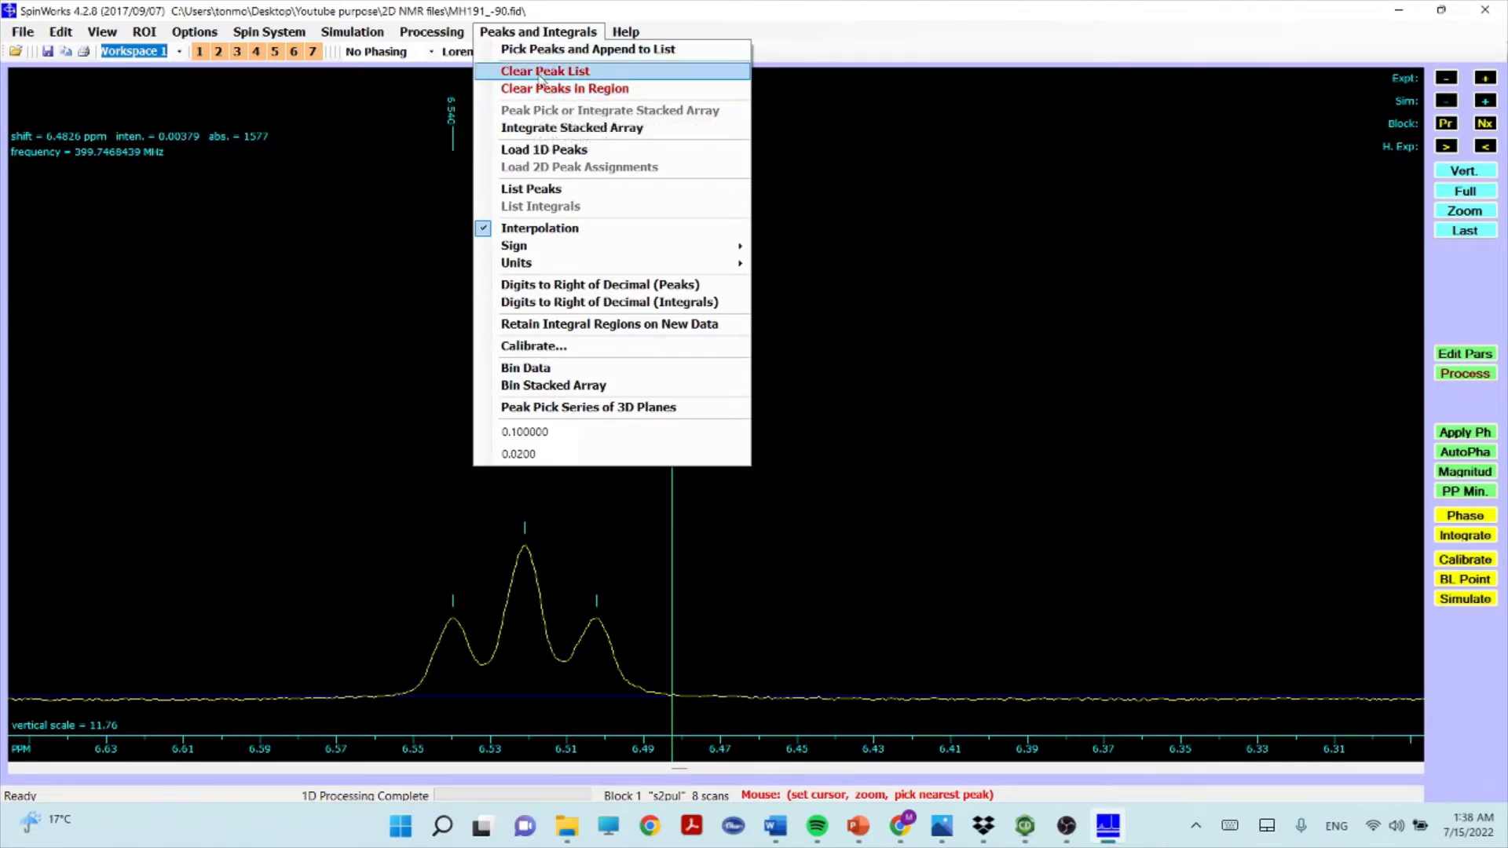
{"action": "left_click", "coordinate": [583, 89]}
{"action": "left_click", "coordinate": [491, 519]}
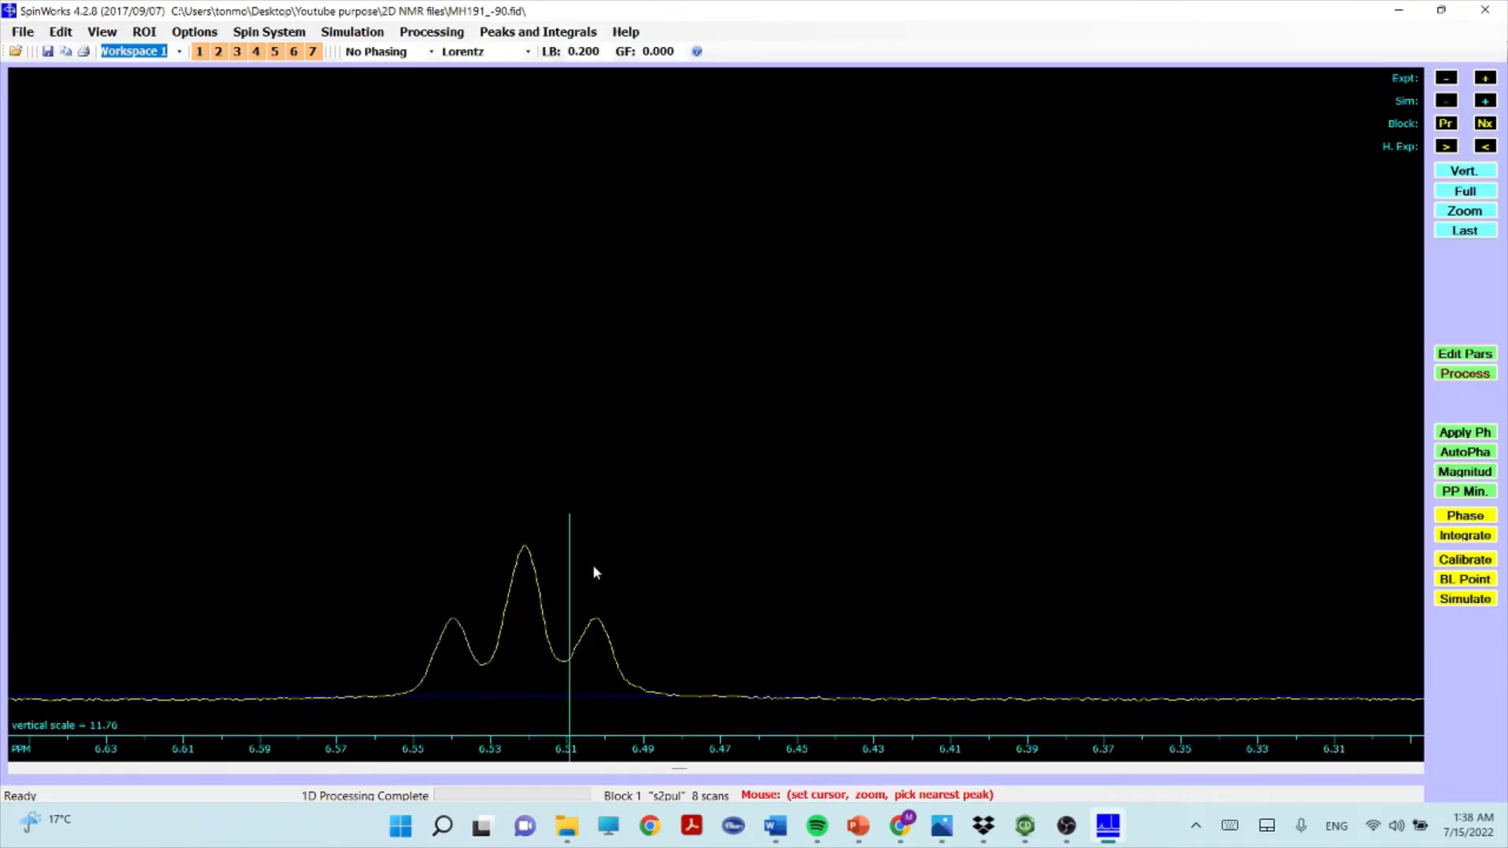
- Clear the entire peak list, including the doublet labels near 5.47 ppm
{"action": "left_click", "coordinate": [1465, 190]}
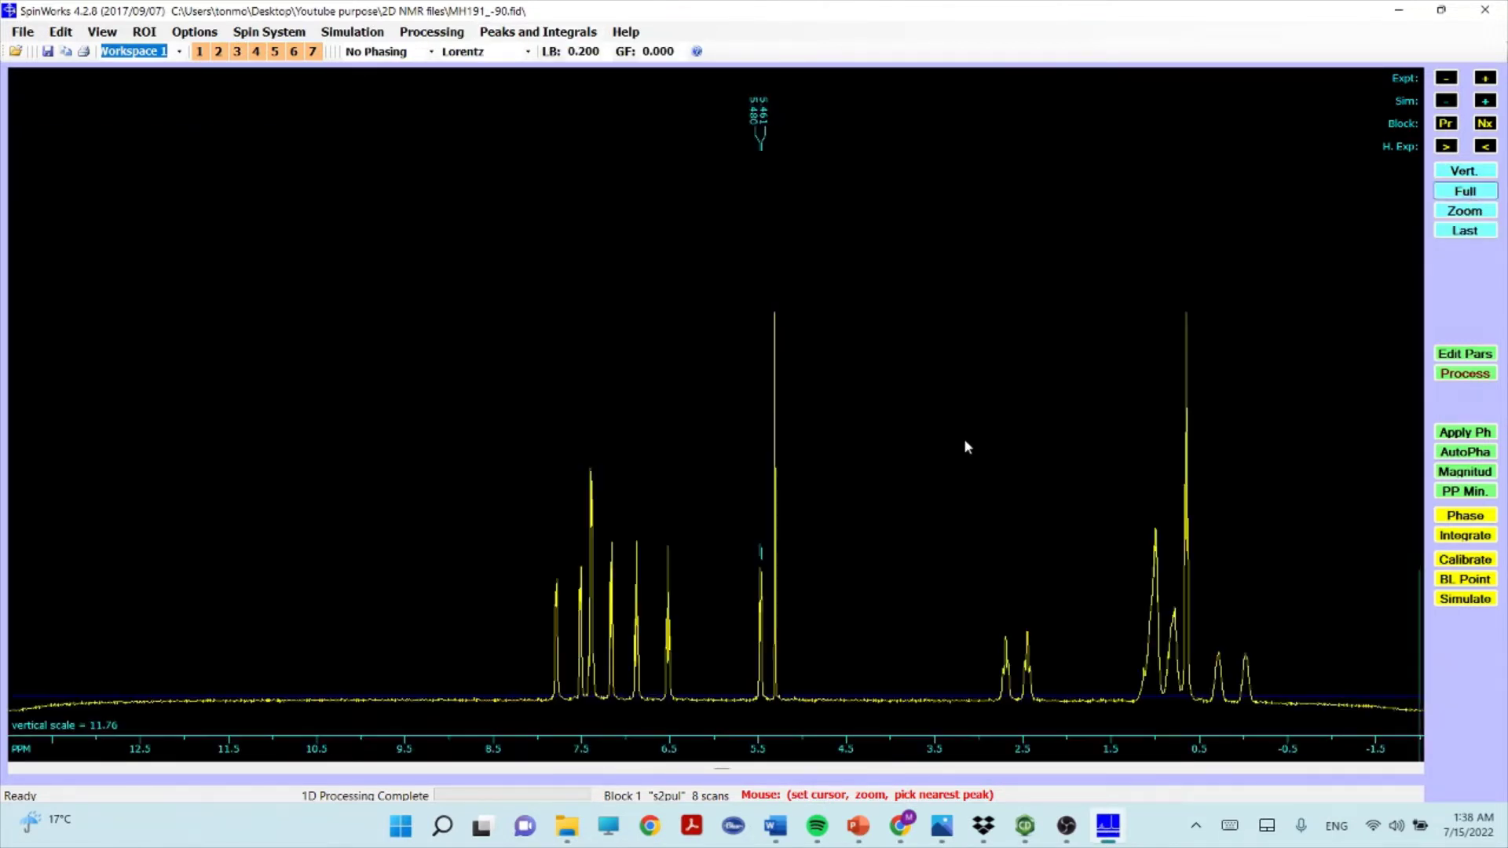
{"action": "left_click_drag", "start_coordinate": [618, 497], "coordinate": [912, 512]}
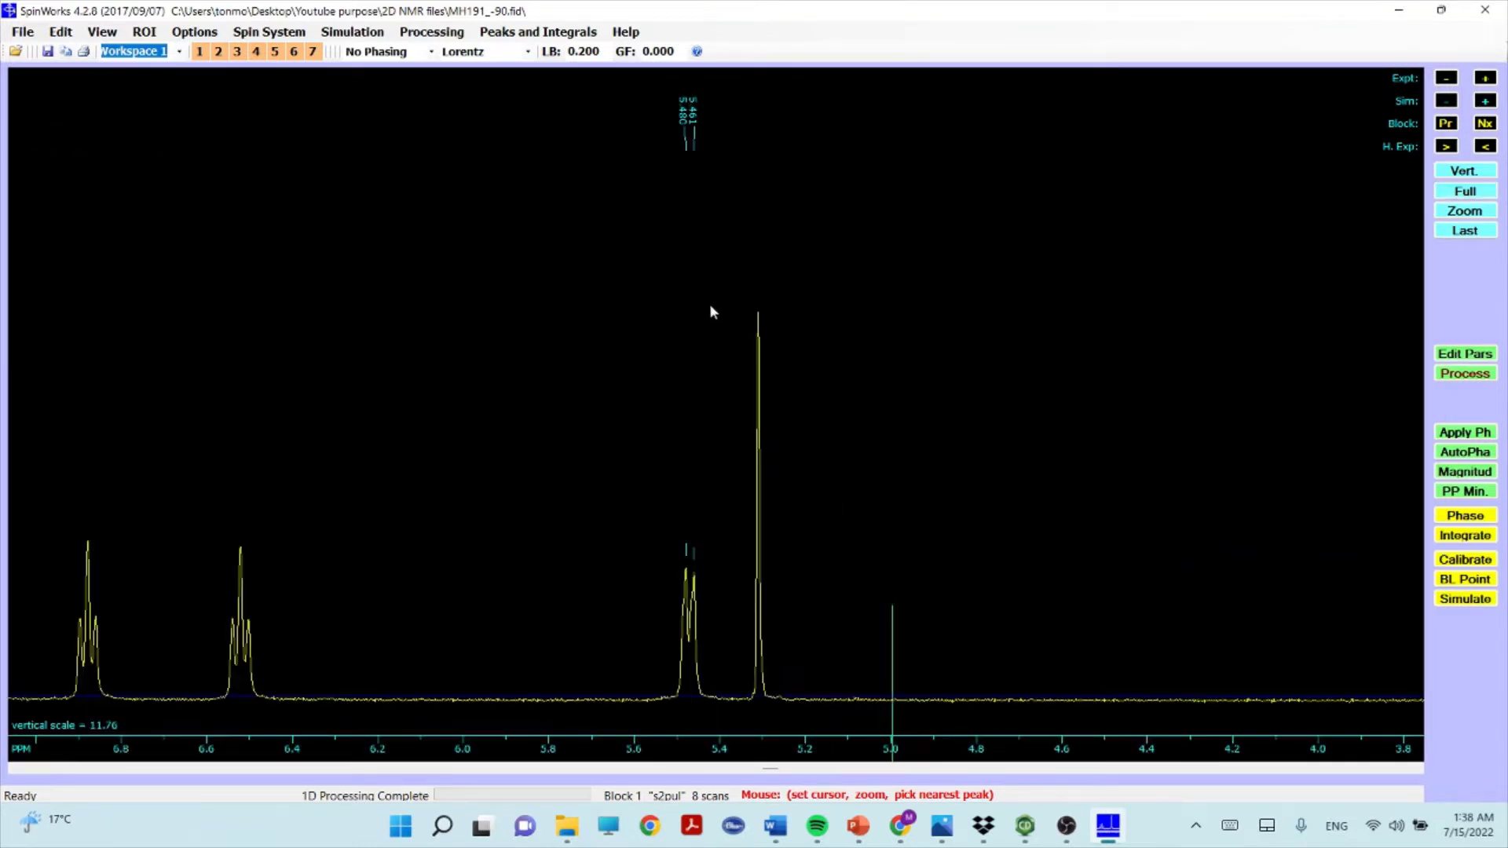
{"action": "left_click", "coordinate": [564, 31]}
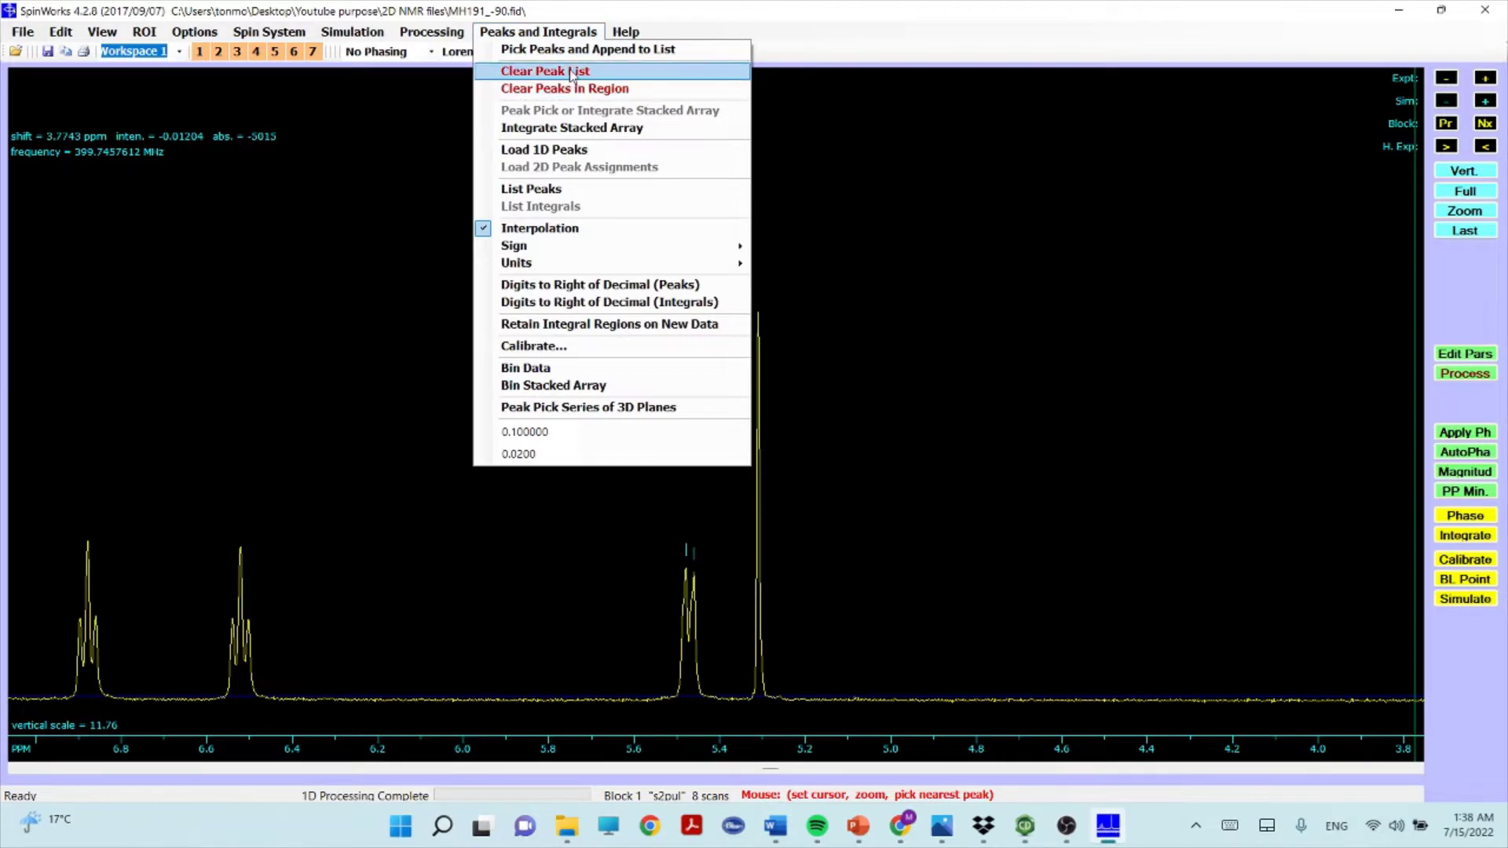
{"action": "left_click", "coordinate": [572, 72]}
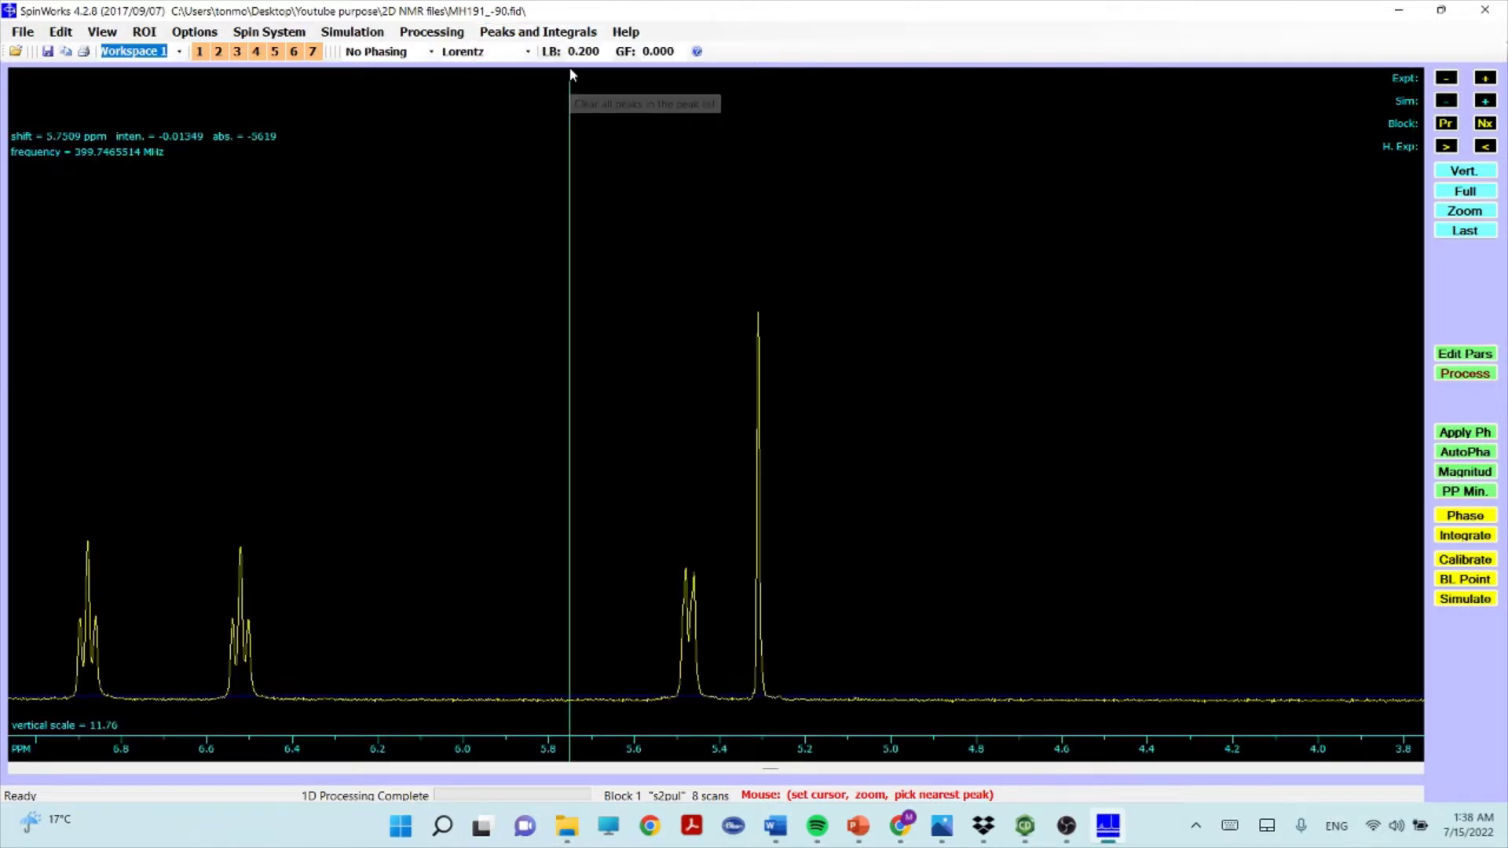
{"action": "left_click", "coordinate": [1465, 190]}
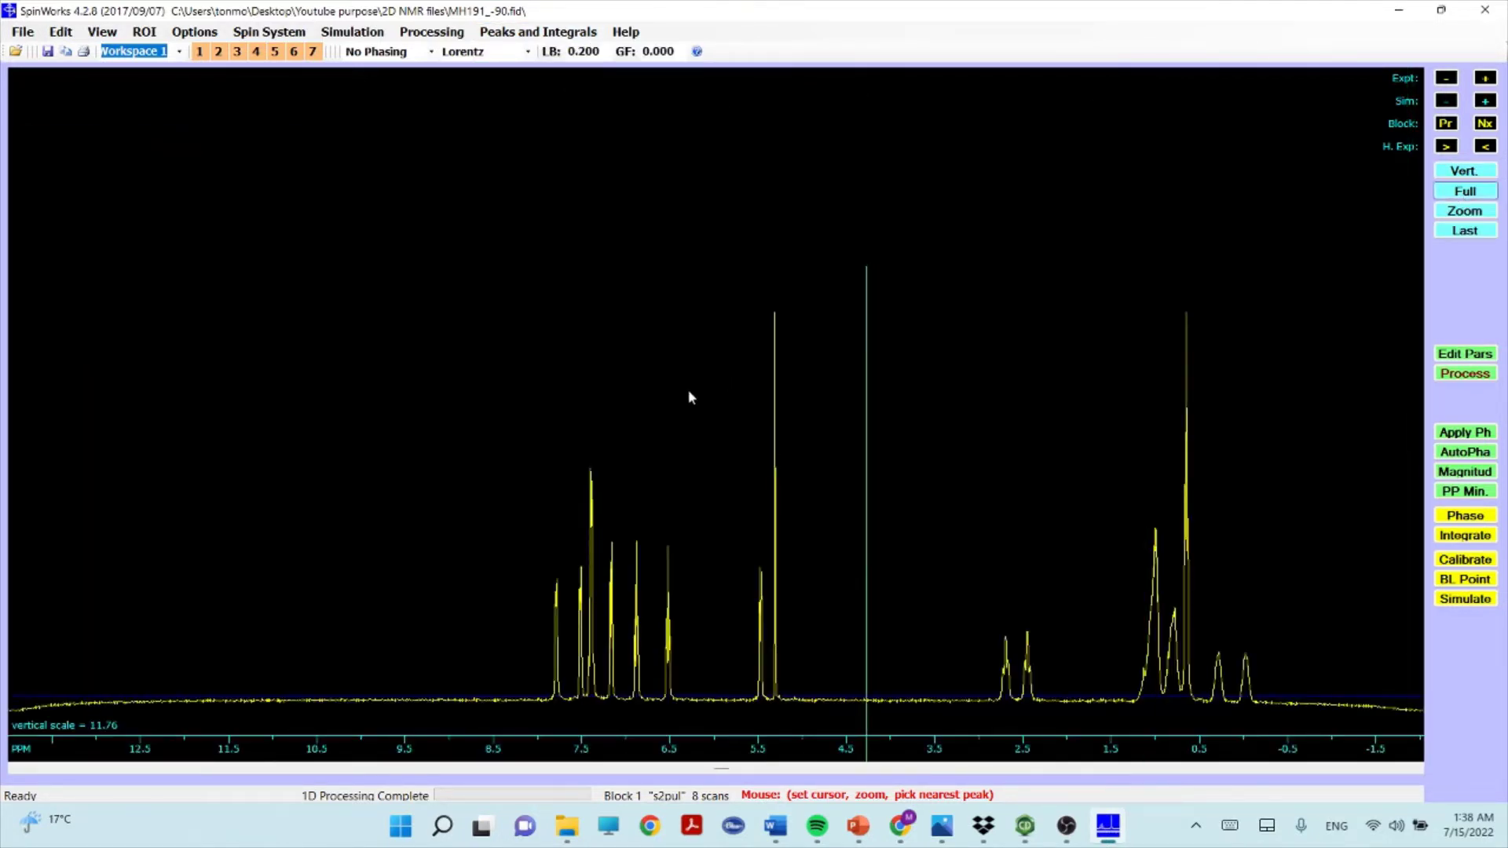
{"action": "left_click", "coordinate": [441, 393]}
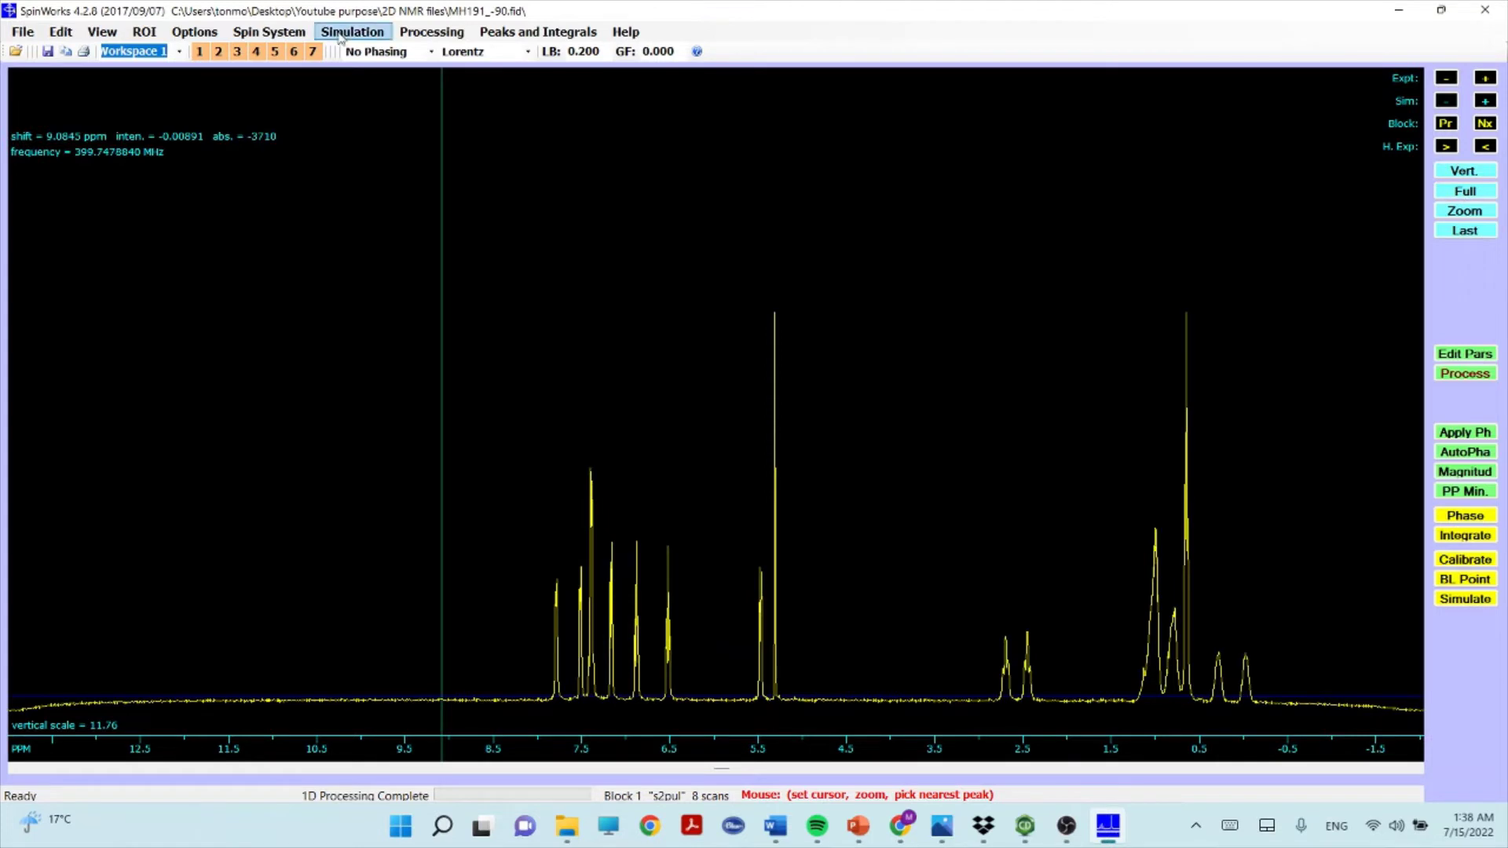
- In the plot options, enable the frame and disable integrals, integral values, parameters, peak labels, simulated spectrum and title
{"action": "left_click", "coordinate": [63, 33]}
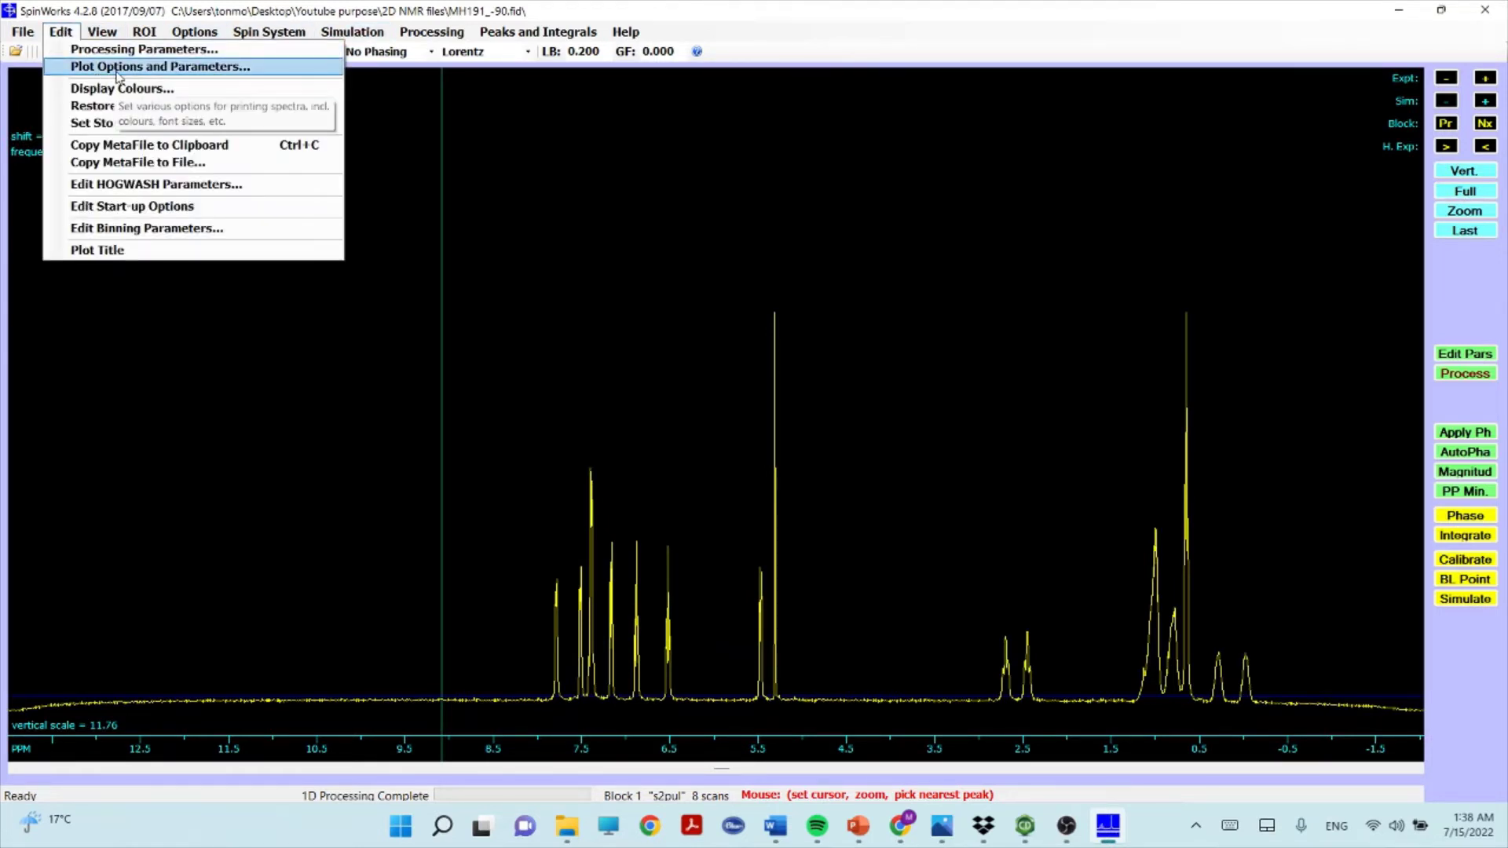
{"action": "left_click", "coordinate": [146, 68]}
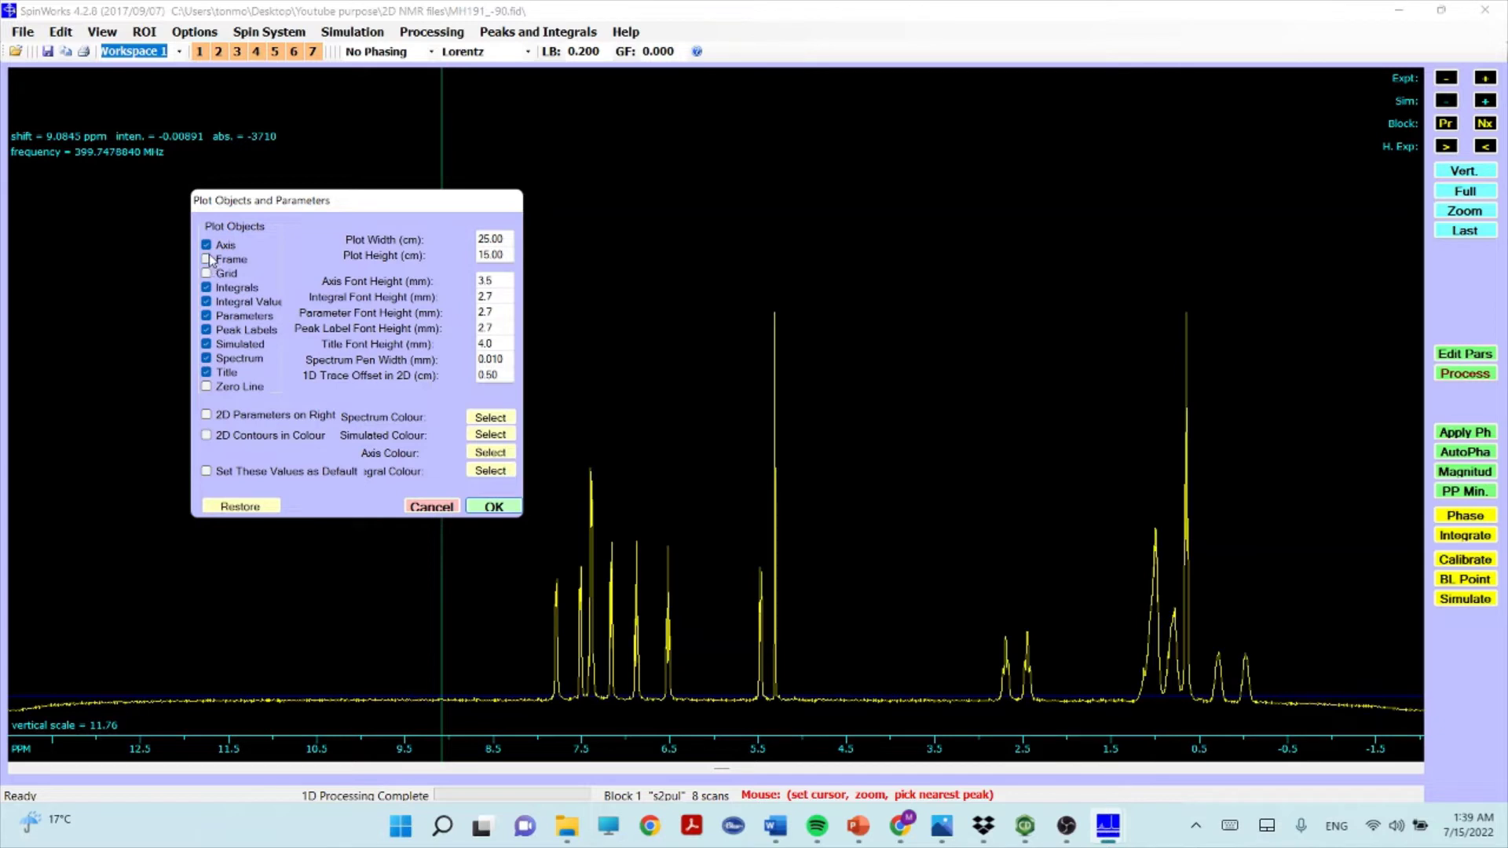
{"action": "left_click", "coordinate": [207, 260]}
{"action": "left_click", "coordinate": [207, 303]}
{"action": "left_click", "coordinate": [206, 316]}
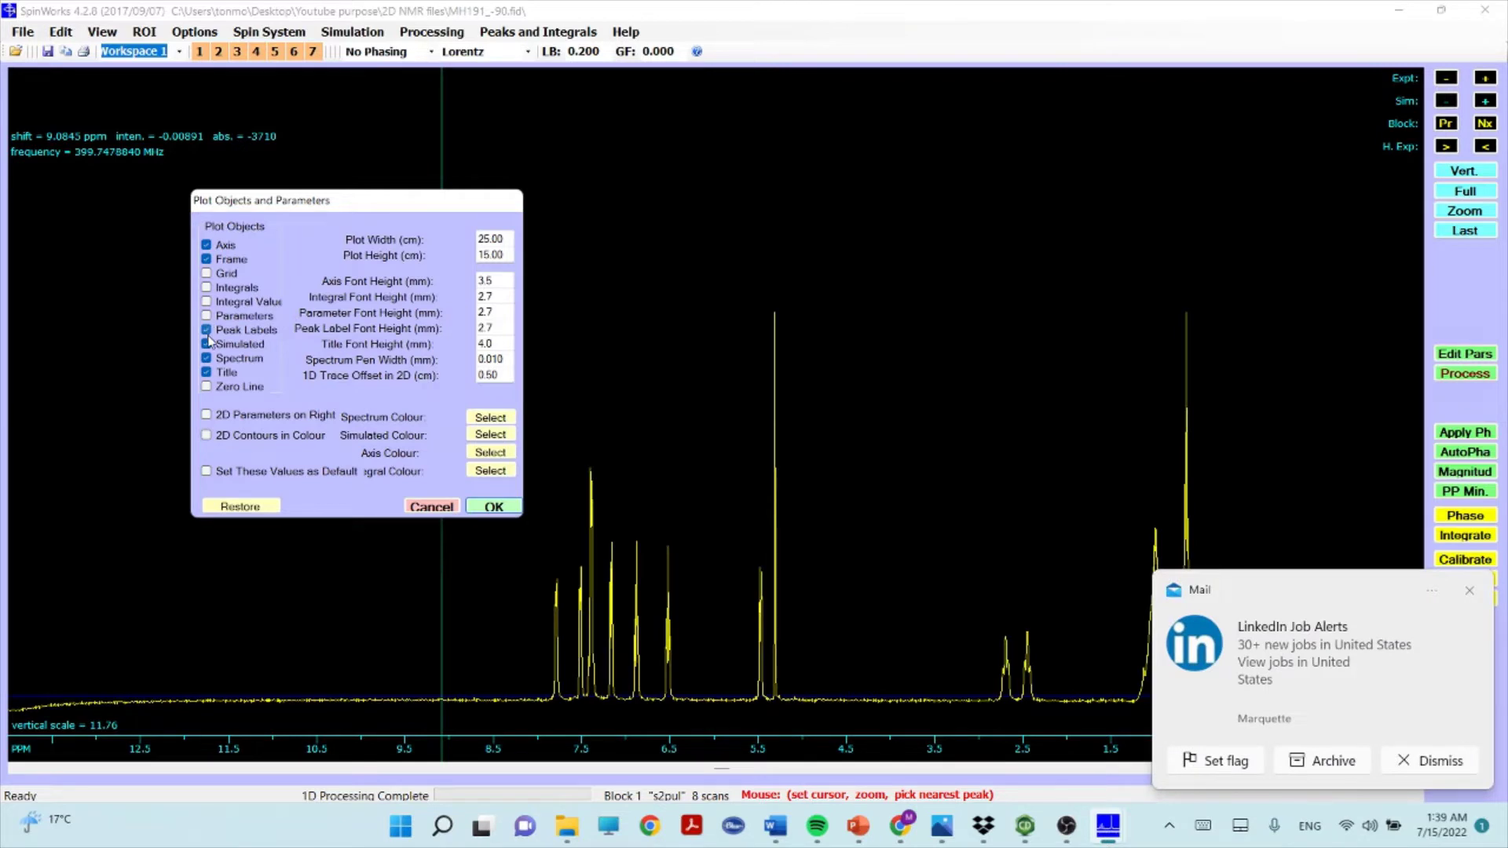
{"action": "left_click", "coordinate": [208, 330]}
{"action": "left_click", "coordinate": [207, 345]}
{"action": "left_click", "coordinate": [1469, 590]}
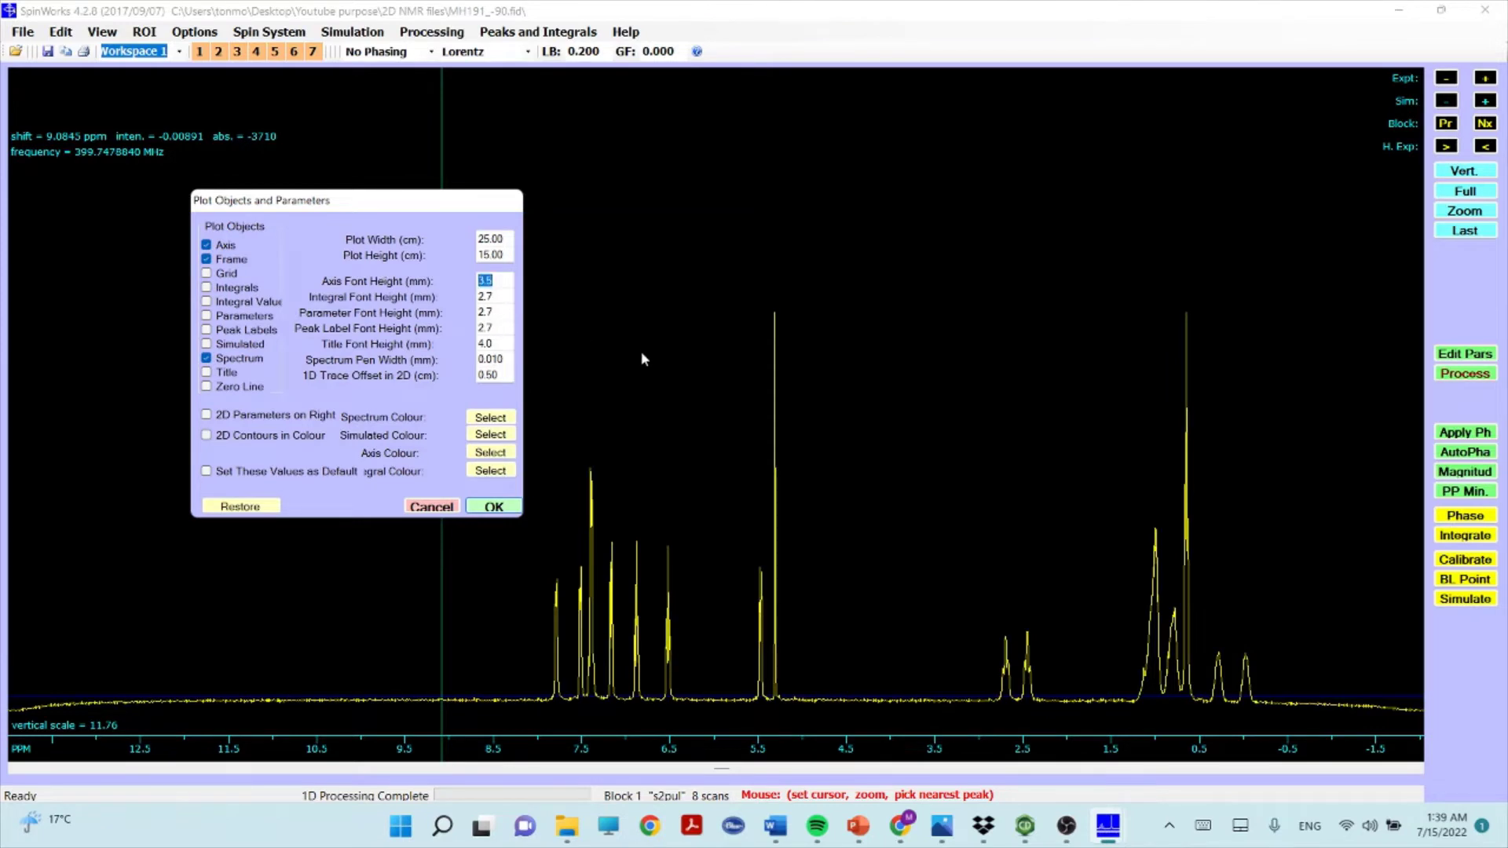
- Set the plot's axis font height to 5 mm and its spectrum colour to red, and apply the plot options
{"action": "type", "text": "5"}
{"action": "left_click", "coordinate": [488, 421]}
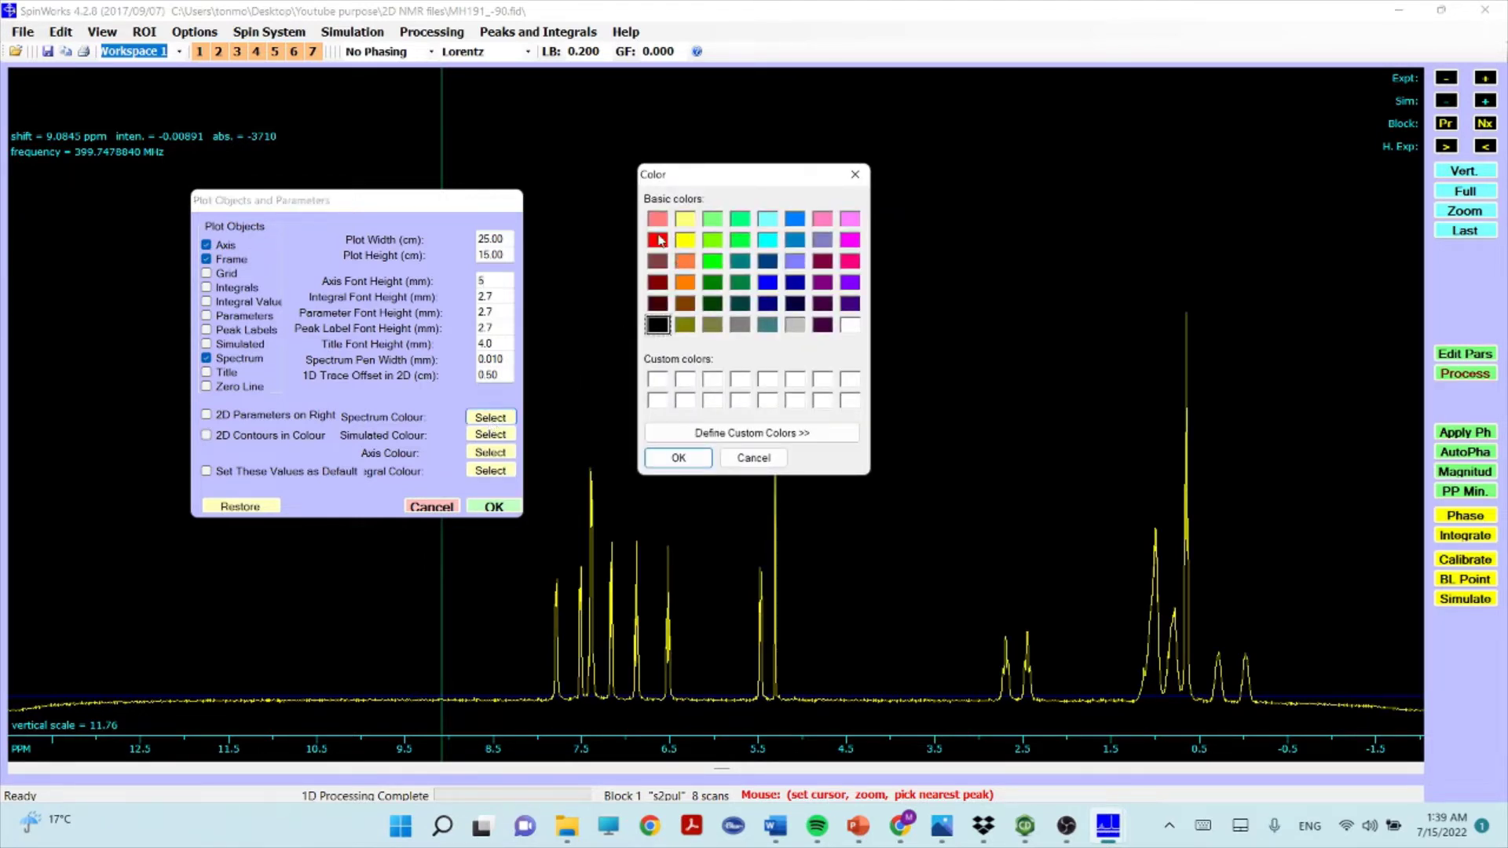
{"action": "left_click", "coordinate": [657, 239]}
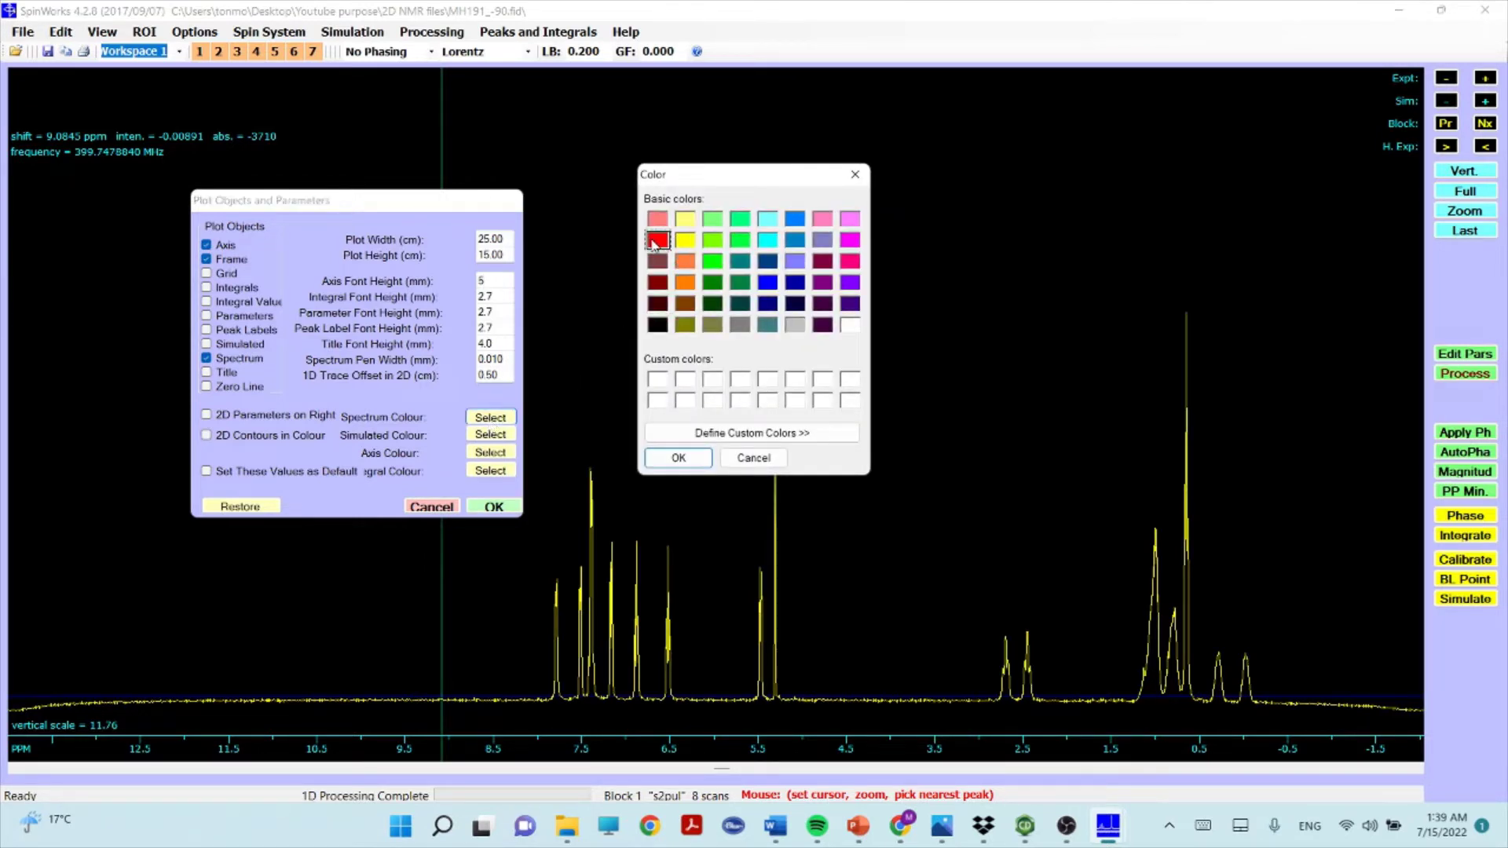
{"action": "left_click", "coordinate": [677, 458]}
{"action": "left_click", "coordinate": [493, 507]}
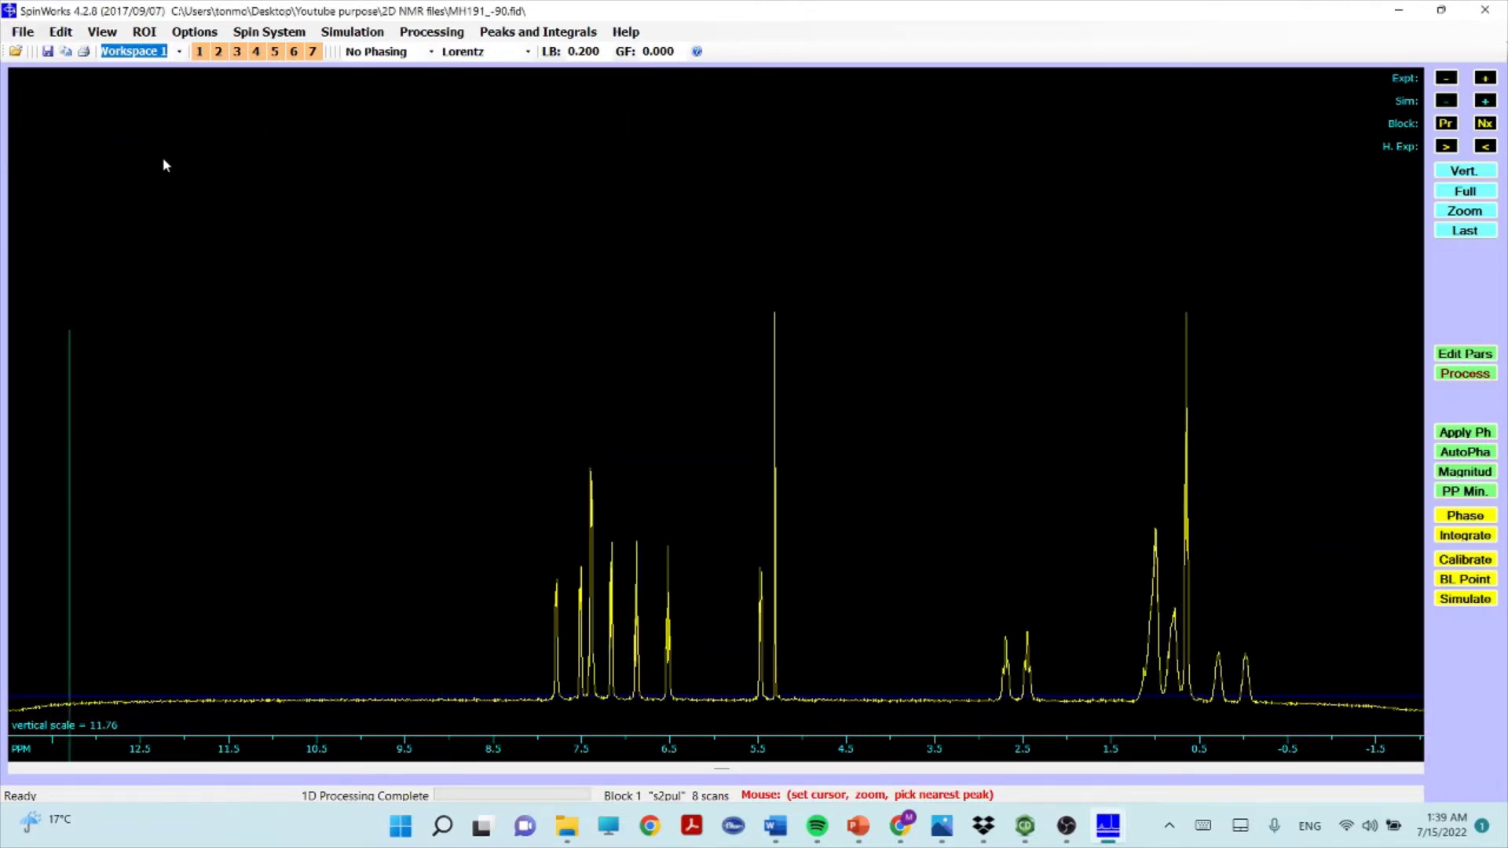
- Expand the spectrum from about 8.7 to -0.9 ppm and copy it to the clipboard as a metafile
{"action": "left_click_drag", "start_coordinate": [479, 563], "coordinate": [1320, 592]}
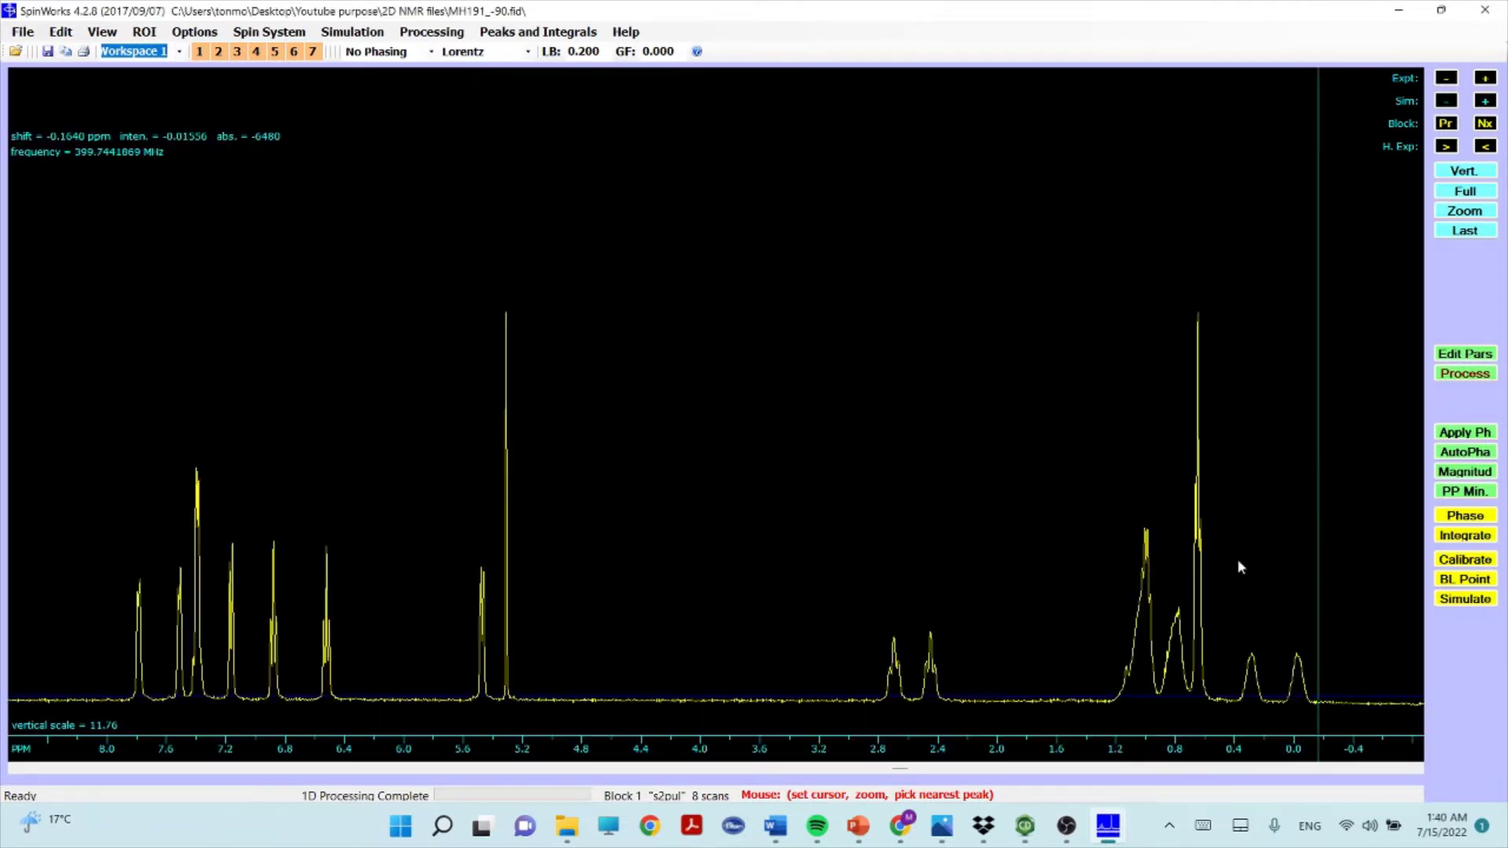
{"action": "left_click", "coordinate": [61, 32]}
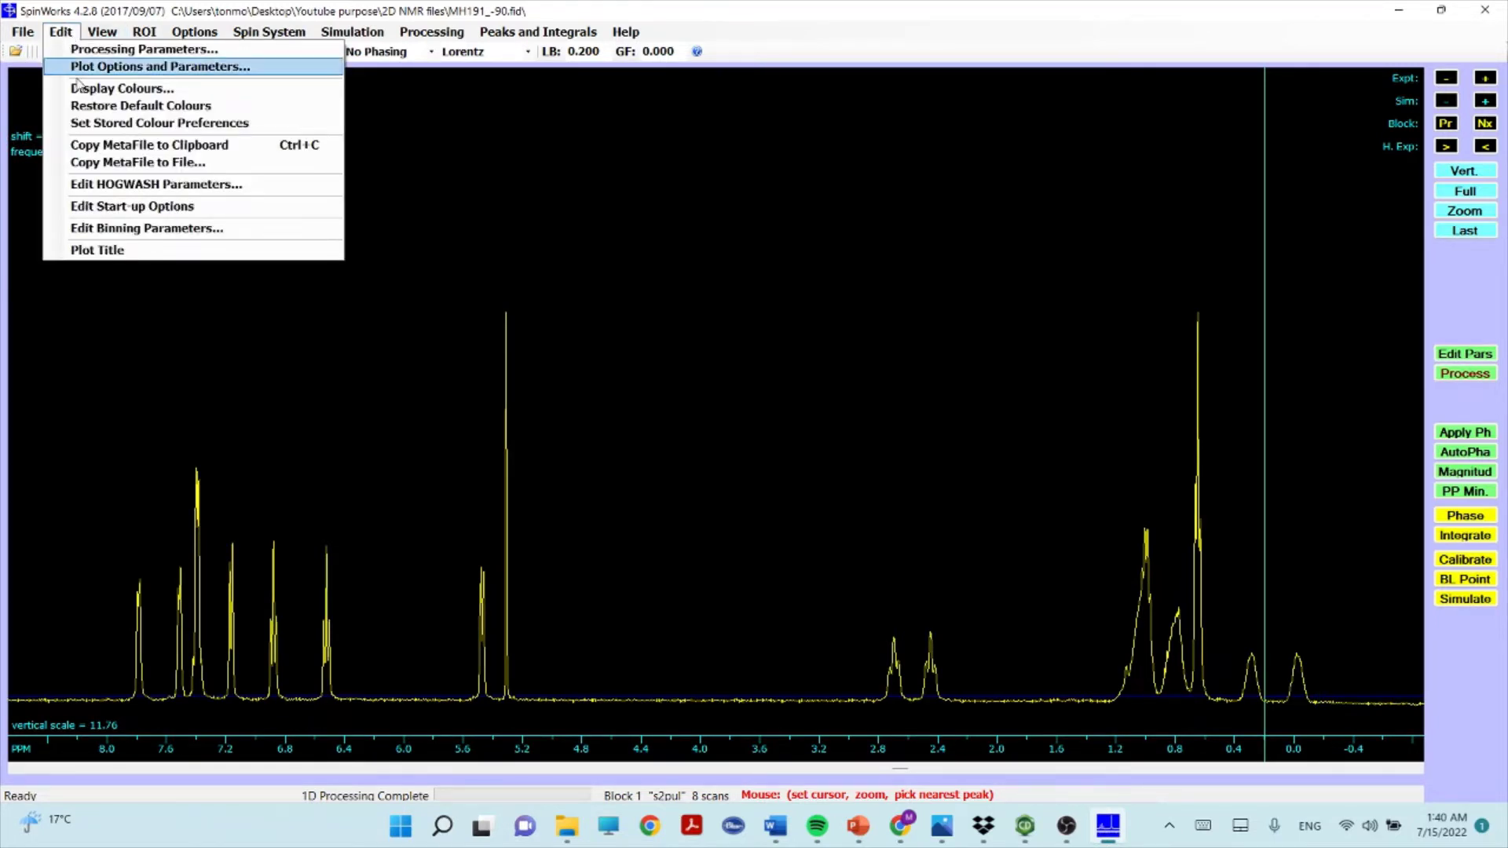
{"action": "left_click", "coordinate": [171, 151]}
{"action": "left_click", "coordinate": [41, 323]}
- Switch to the Suzuki coupling reaction presentation in PowerPoint, add a slide after slide 45 and paste the spectrum as a picture
{"action": "mouse_move", "coordinate": [855, 834]}
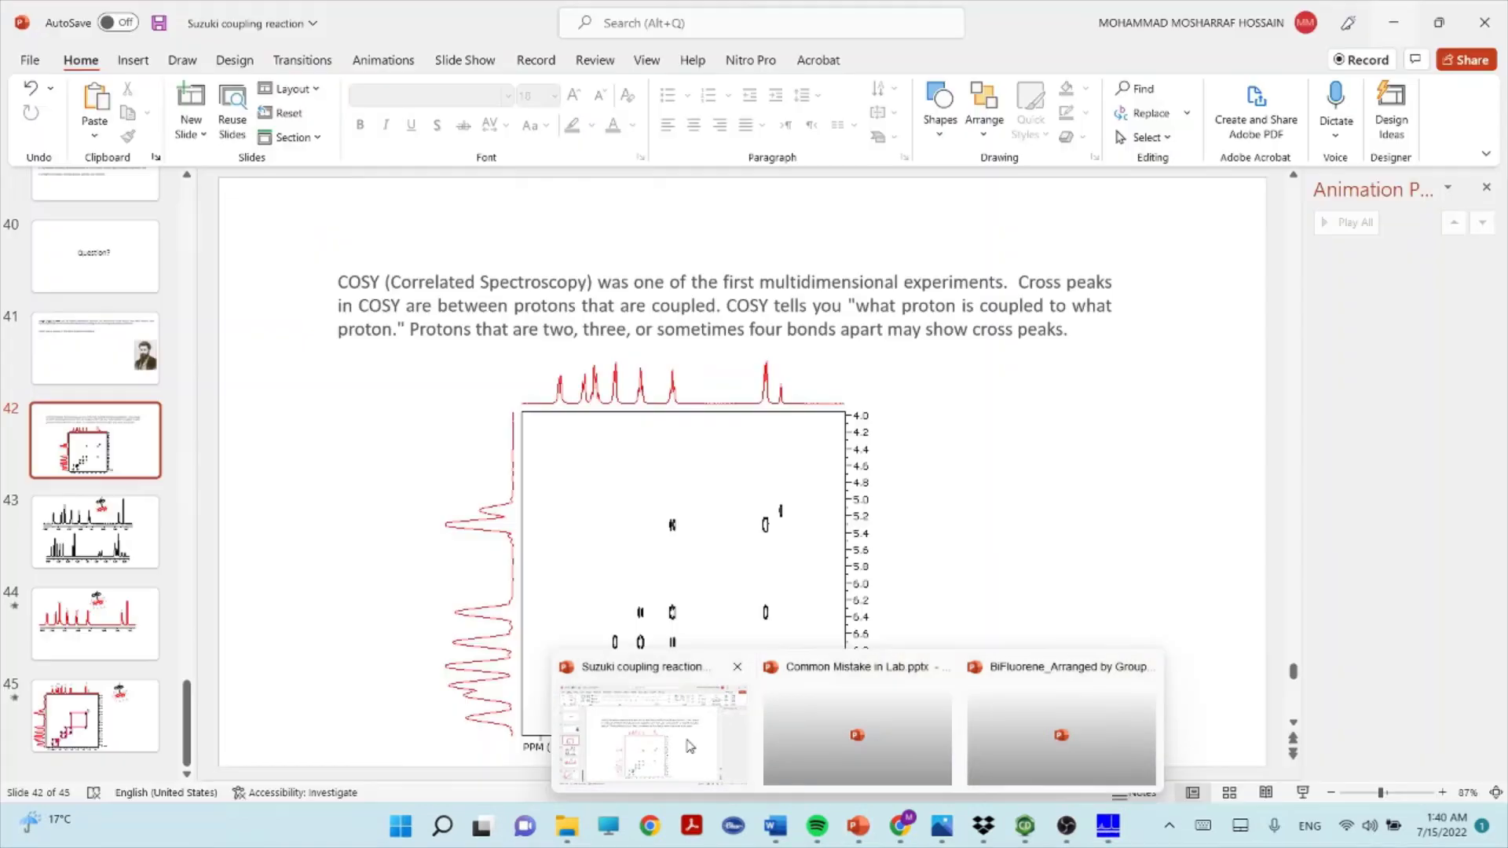
{"action": "left_click", "coordinate": [652, 730]}
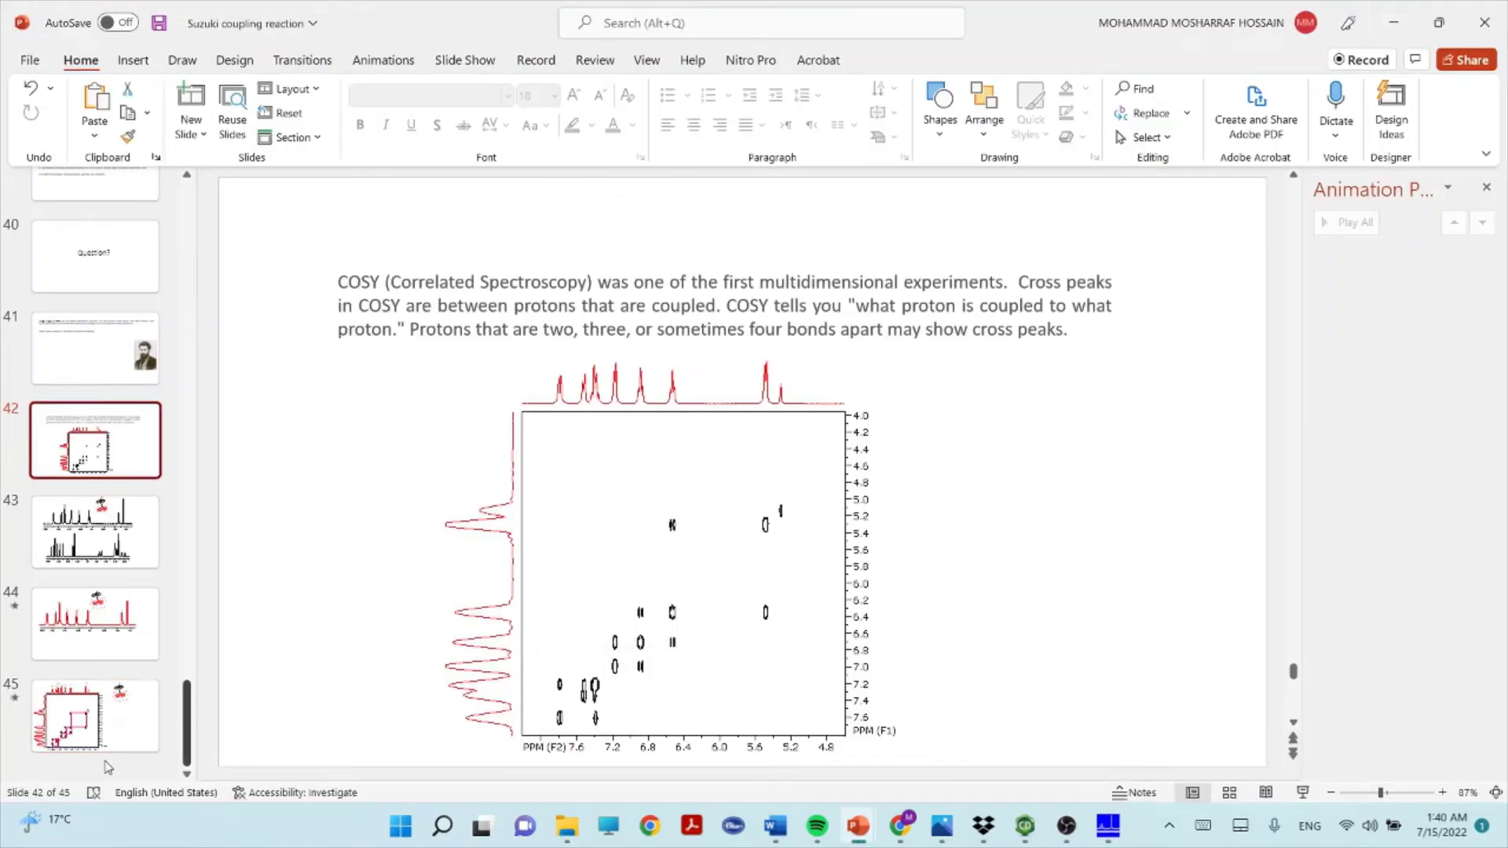
{"action": "right_click", "coordinate": [112, 729]}
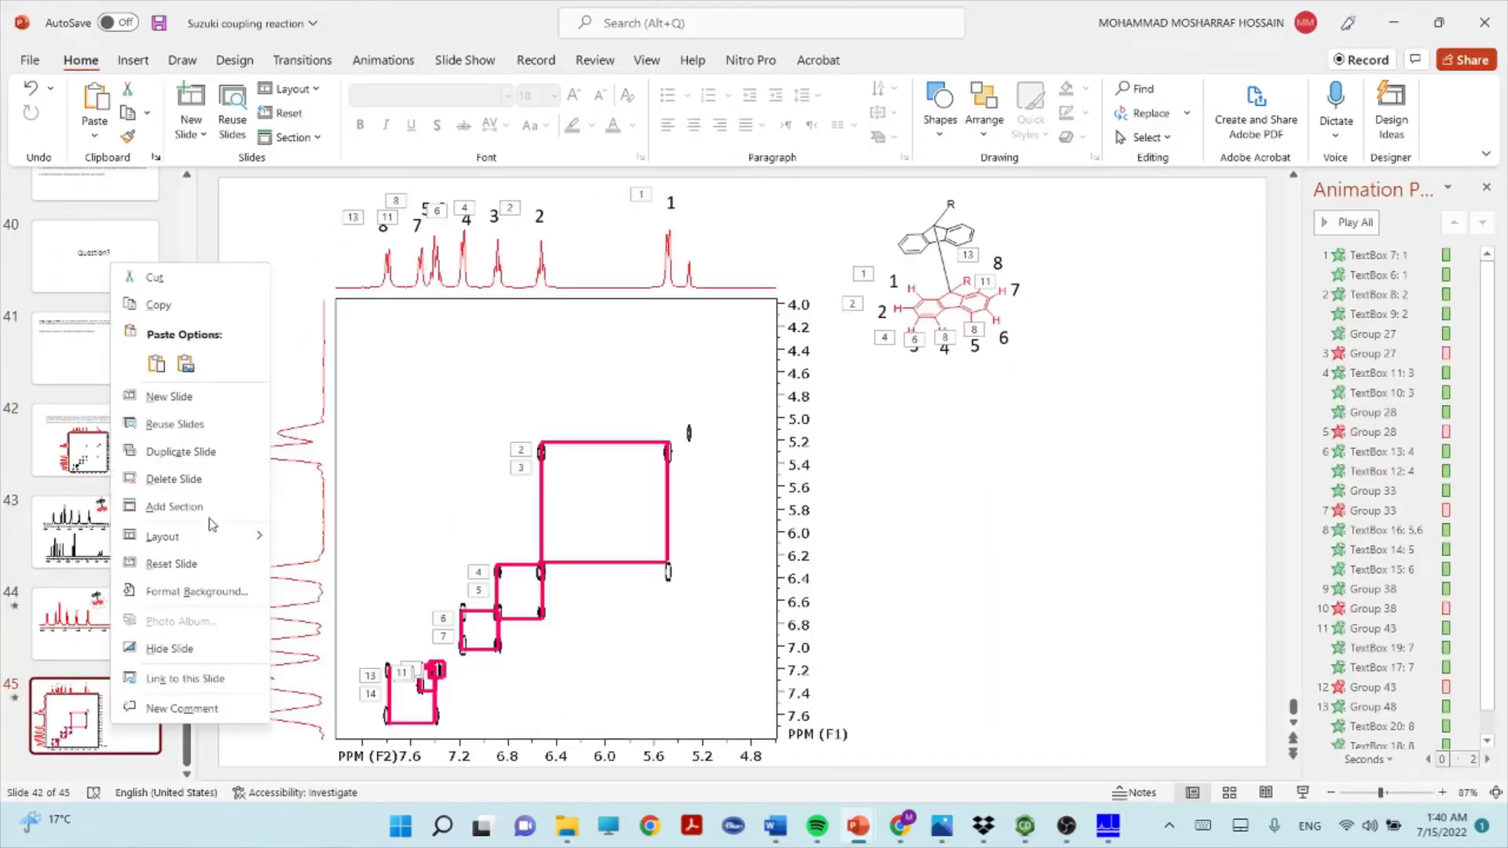
{"action": "left_click", "coordinate": [169, 395]}
{"action": "right_click", "coordinate": [764, 378]}
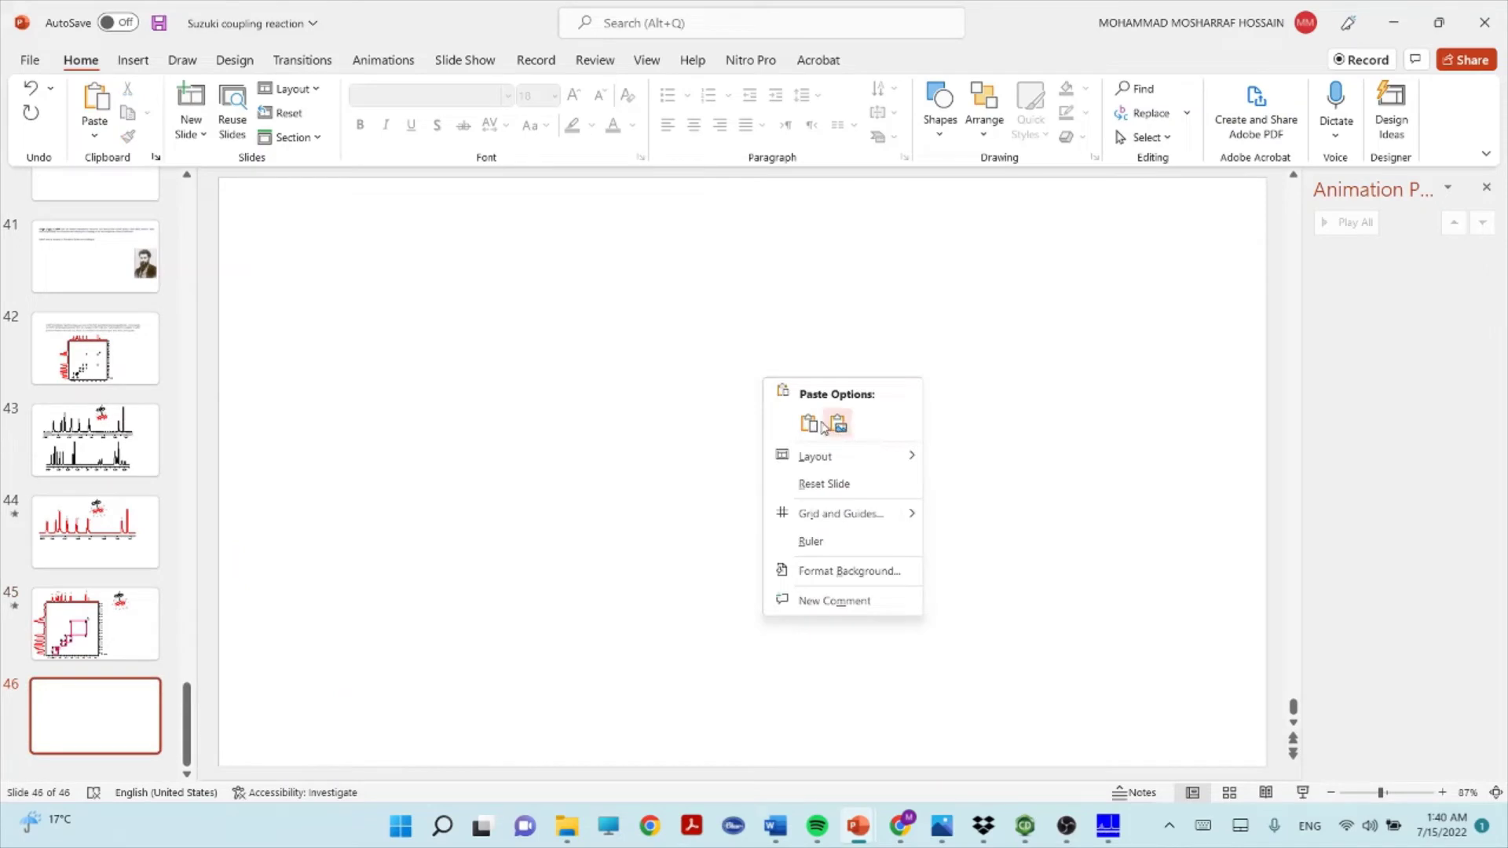
{"action": "left_click", "coordinate": [836, 425]}
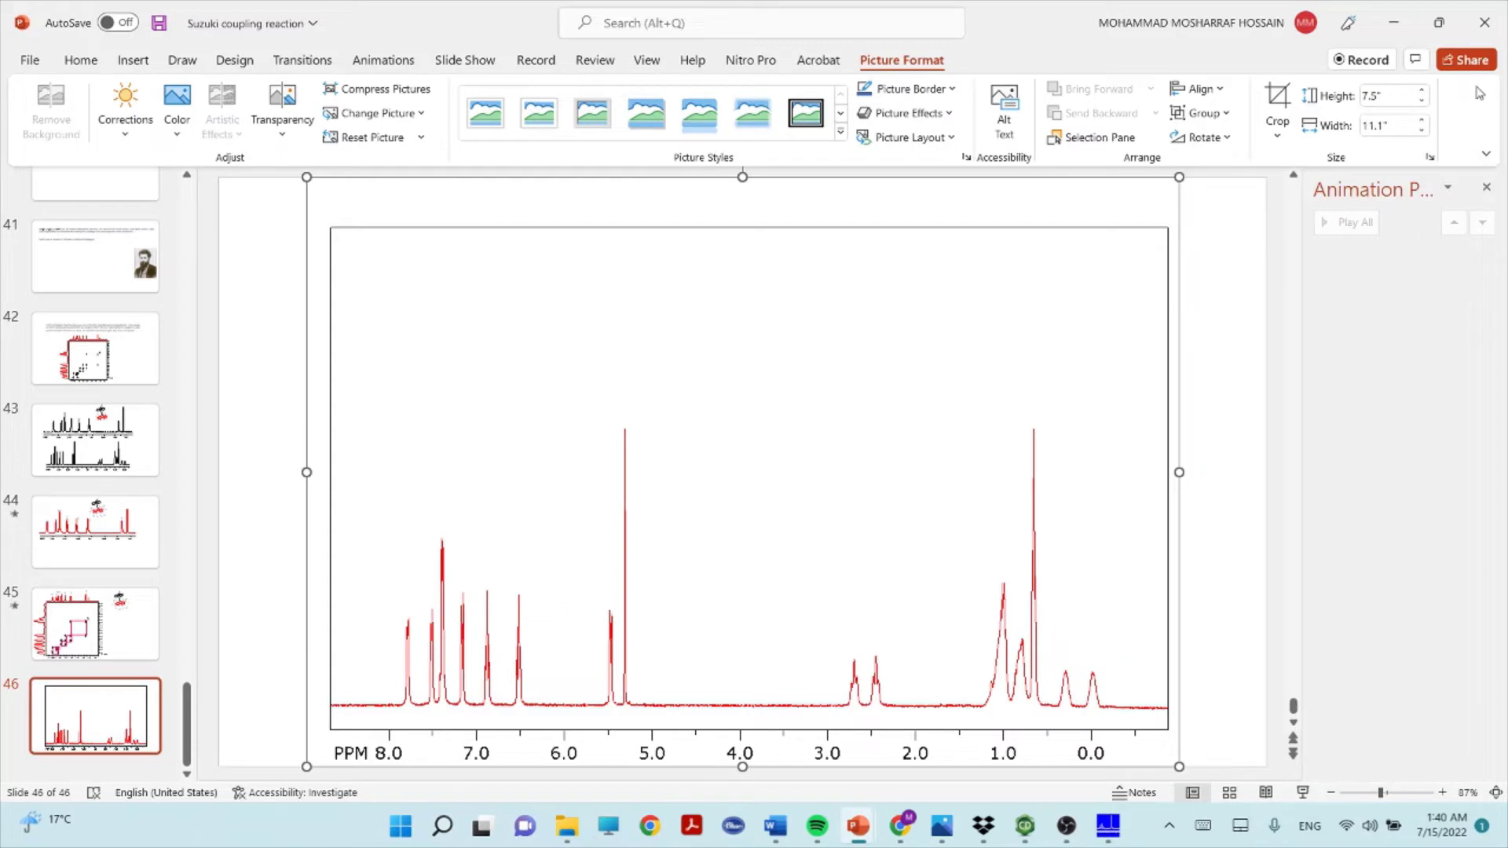
- Return from PowerPoint to the proton spectrum in SpinWorks
{"action": "left_click", "coordinate": [1395, 28]}
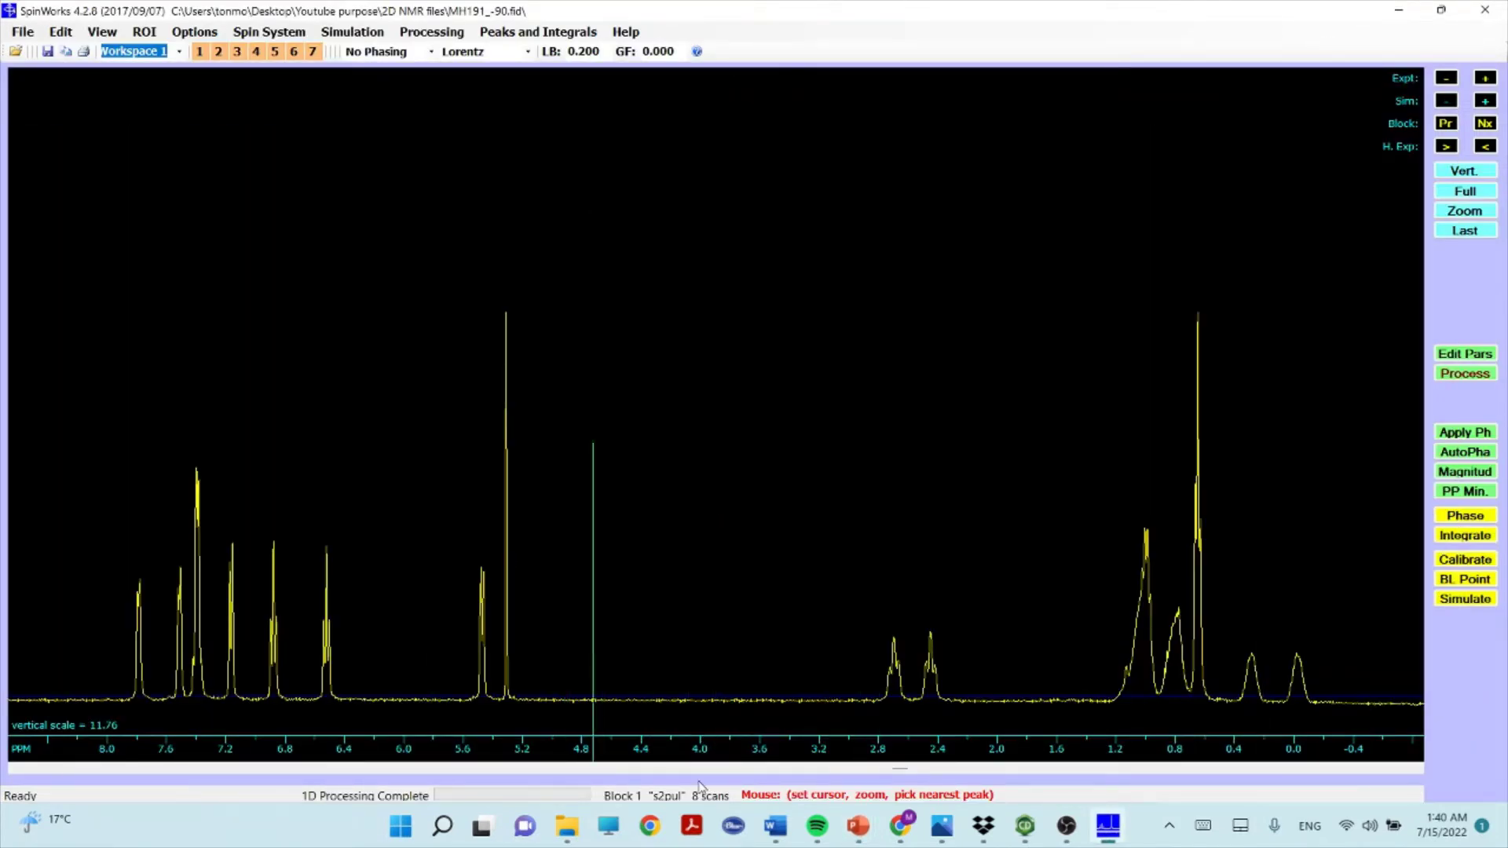
{"action": "left_click", "coordinate": [480, 472]}
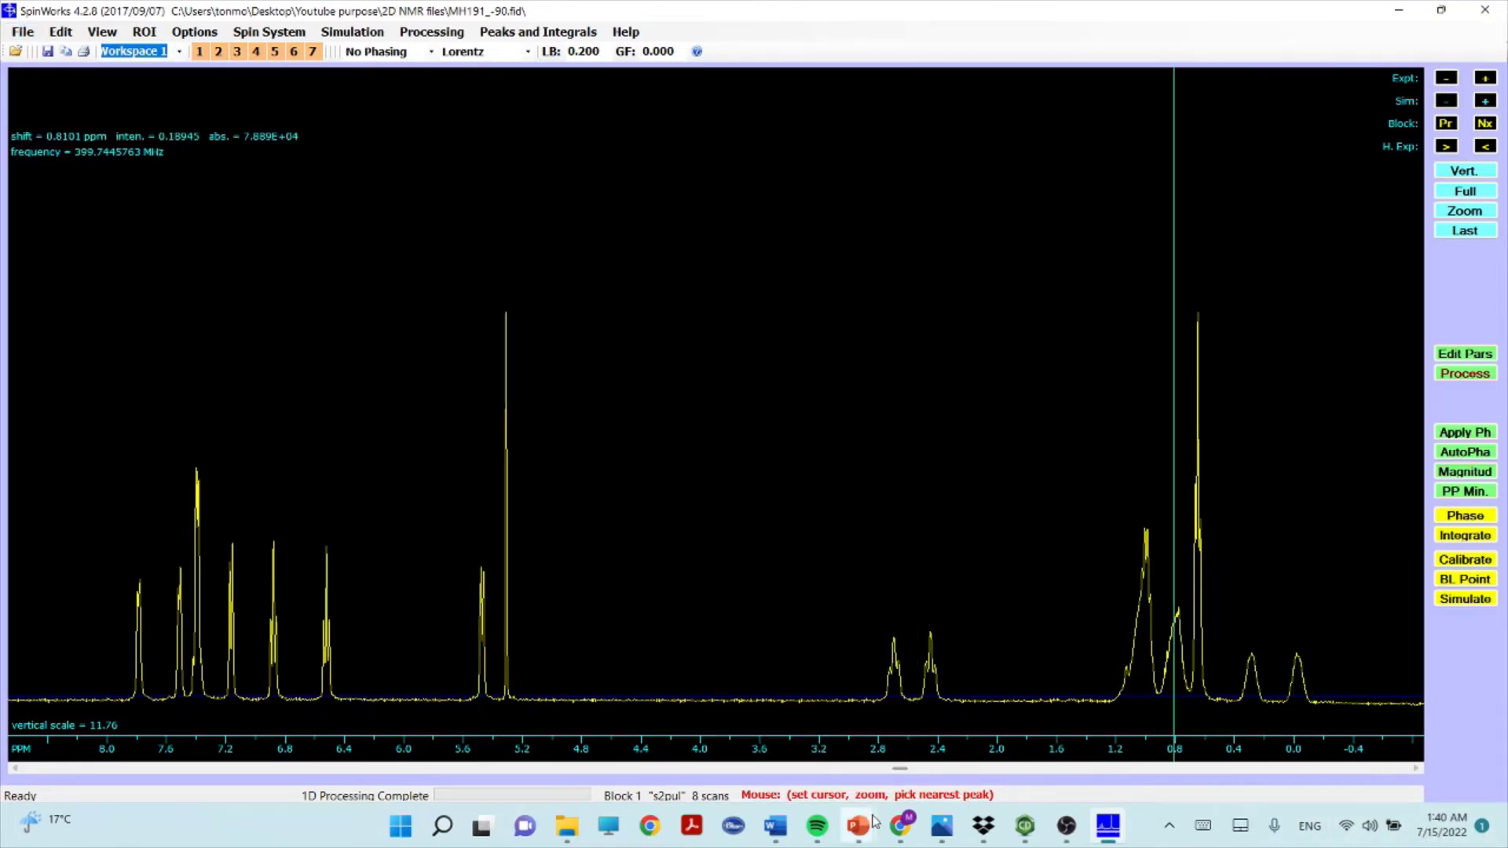
{"action": "mouse_move", "coordinate": [857, 839]}
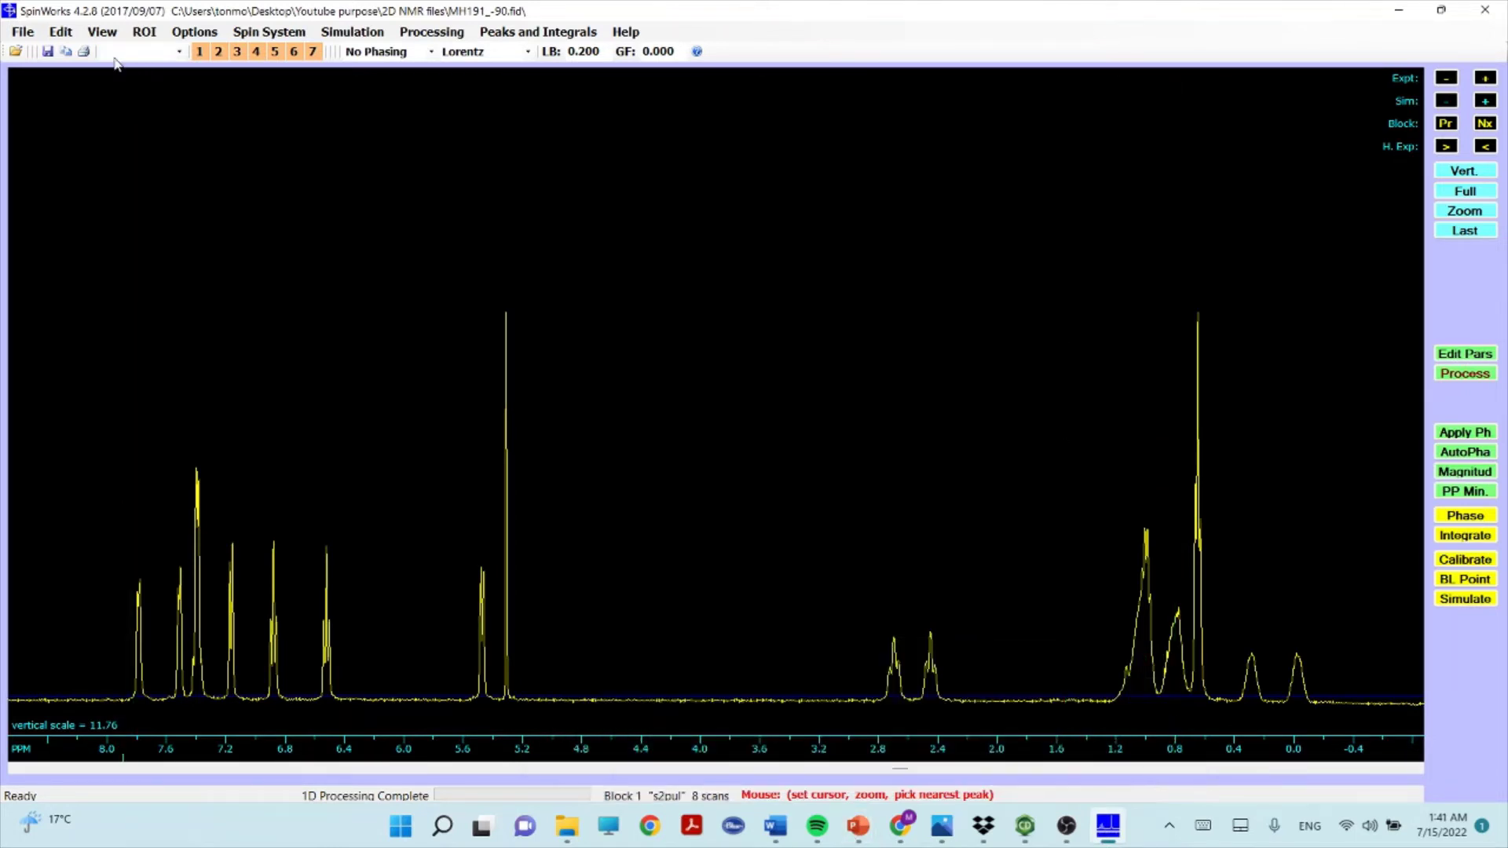
{"action": "left_click", "coordinate": [26, 32]}
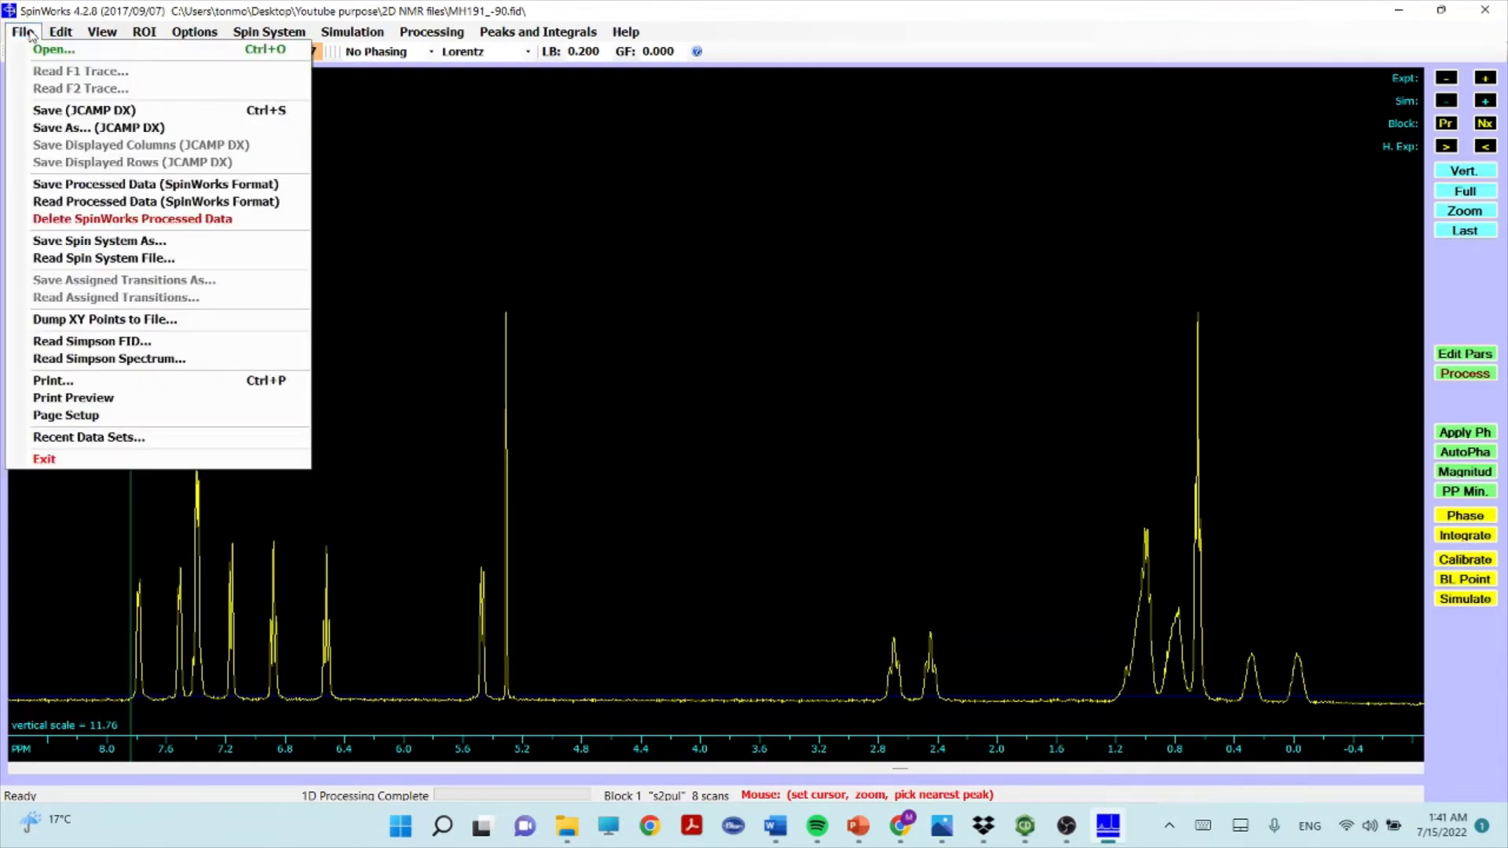
{"action": "left_click", "coordinate": [36, 50]}
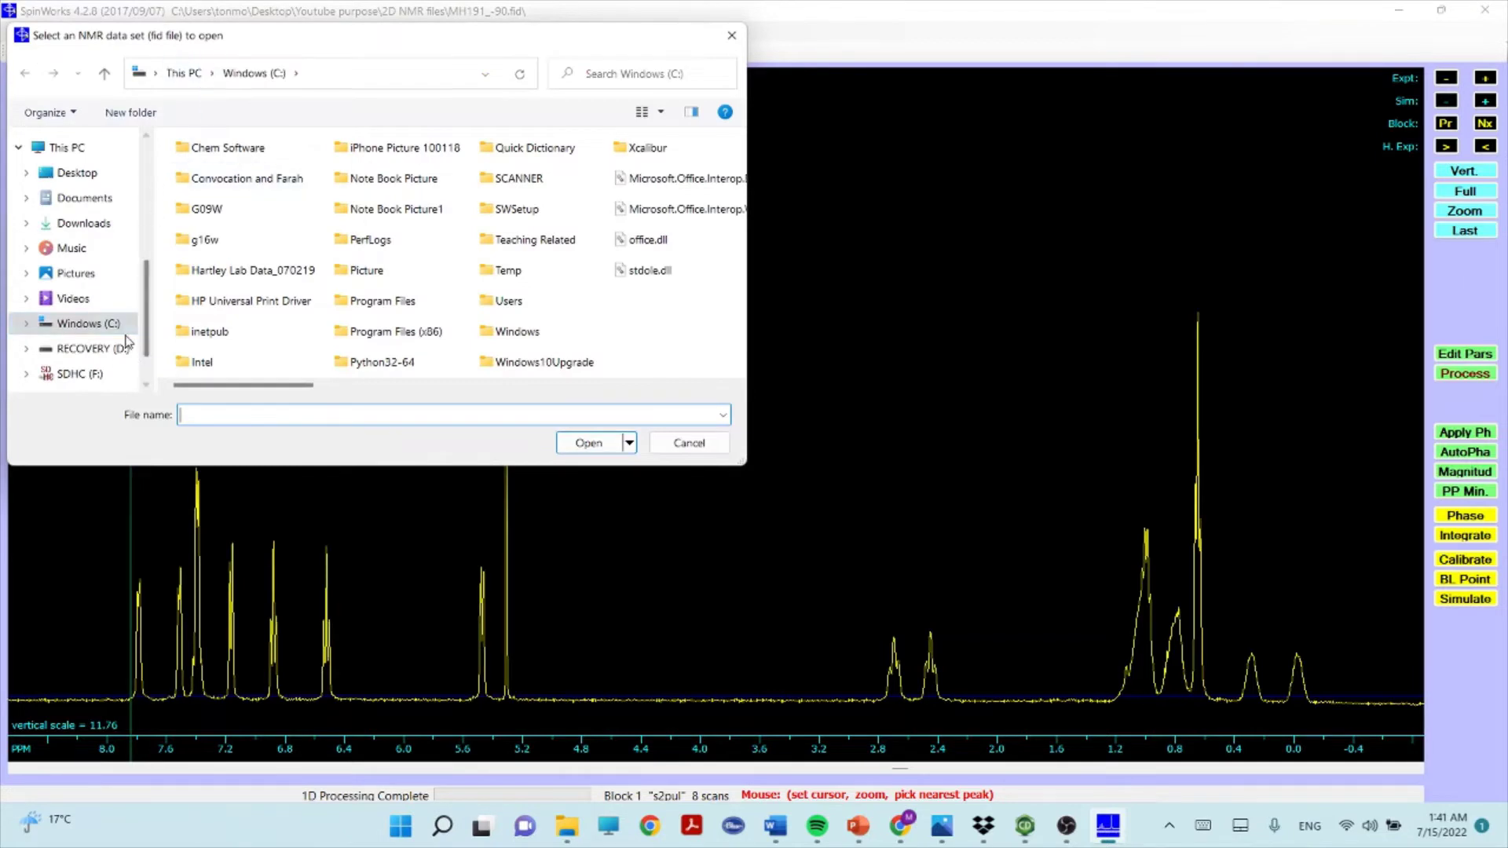
{"action": "scroll", "coordinate": [153, 284], "scroll_direction": "up", "scroll_amount": 1}
{"action": "scroll", "coordinate": [154, 284], "scroll_direction": "up", "scroll_amount": 1}
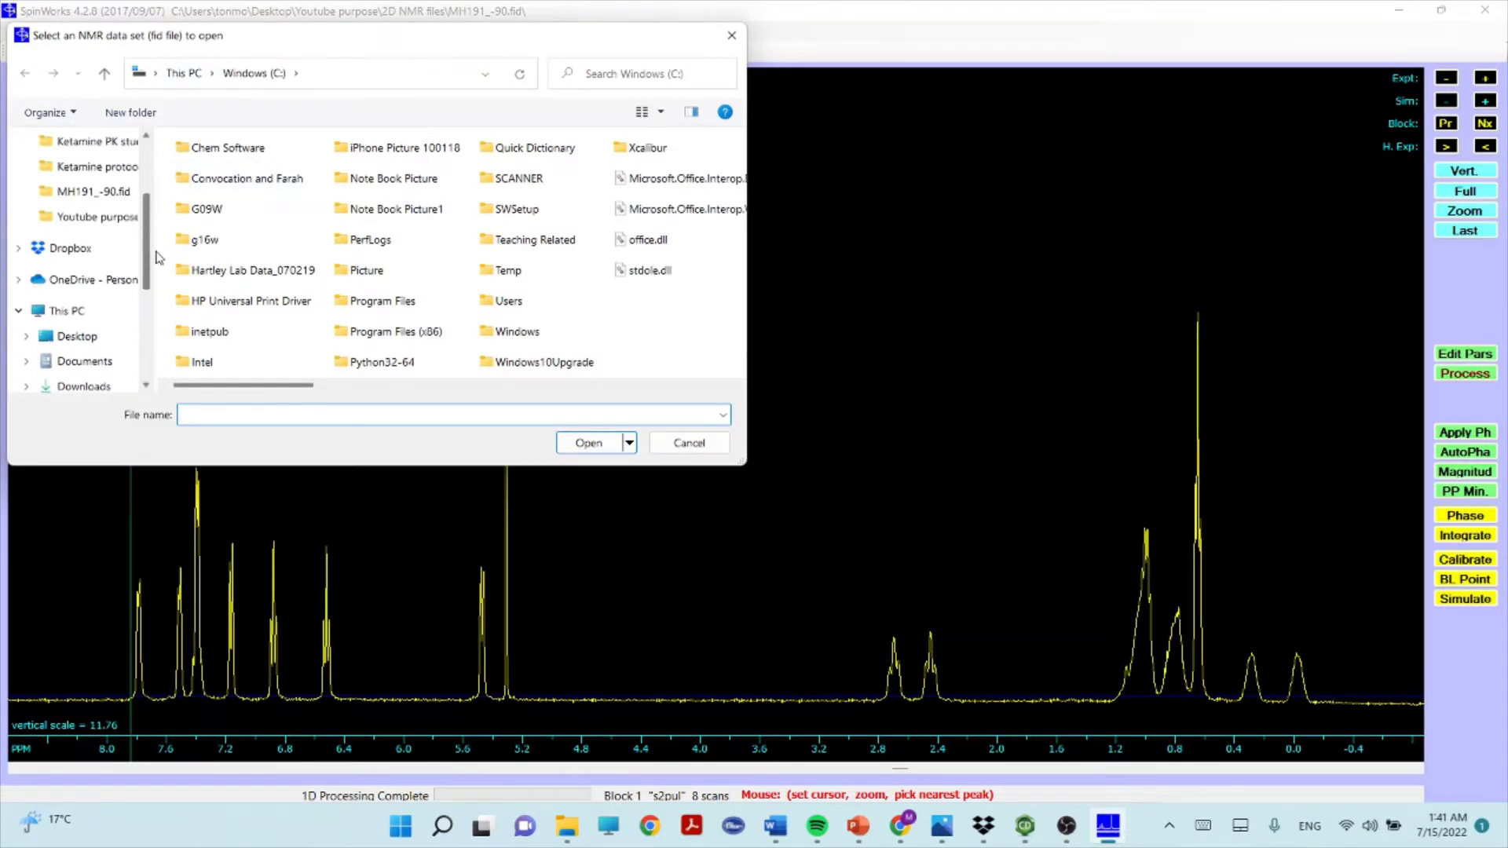
{"action": "left_click", "coordinate": [130, 194]}
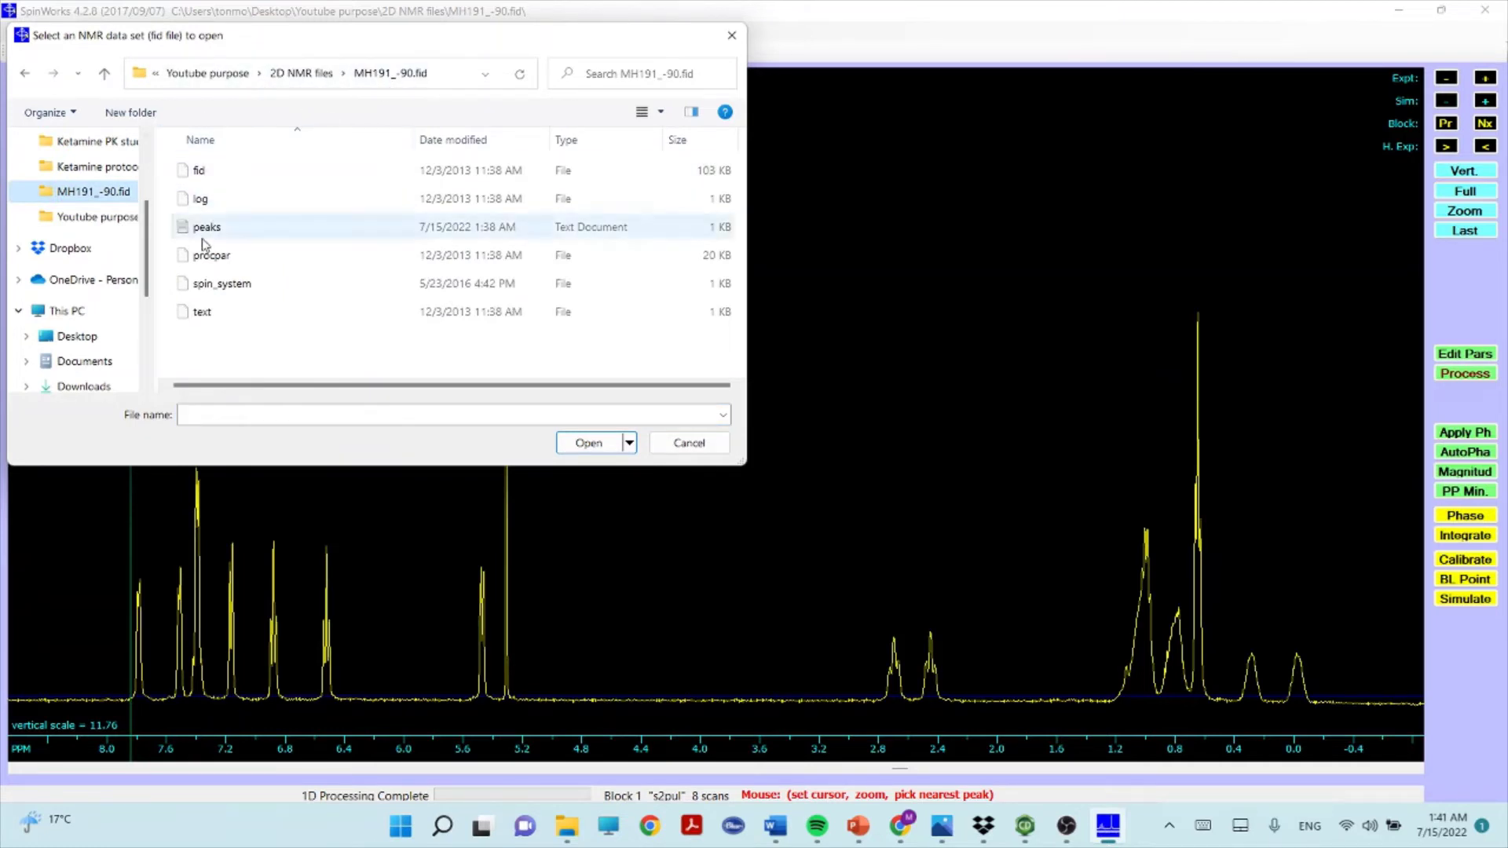
{"action": "left_click", "coordinate": [312, 76]}
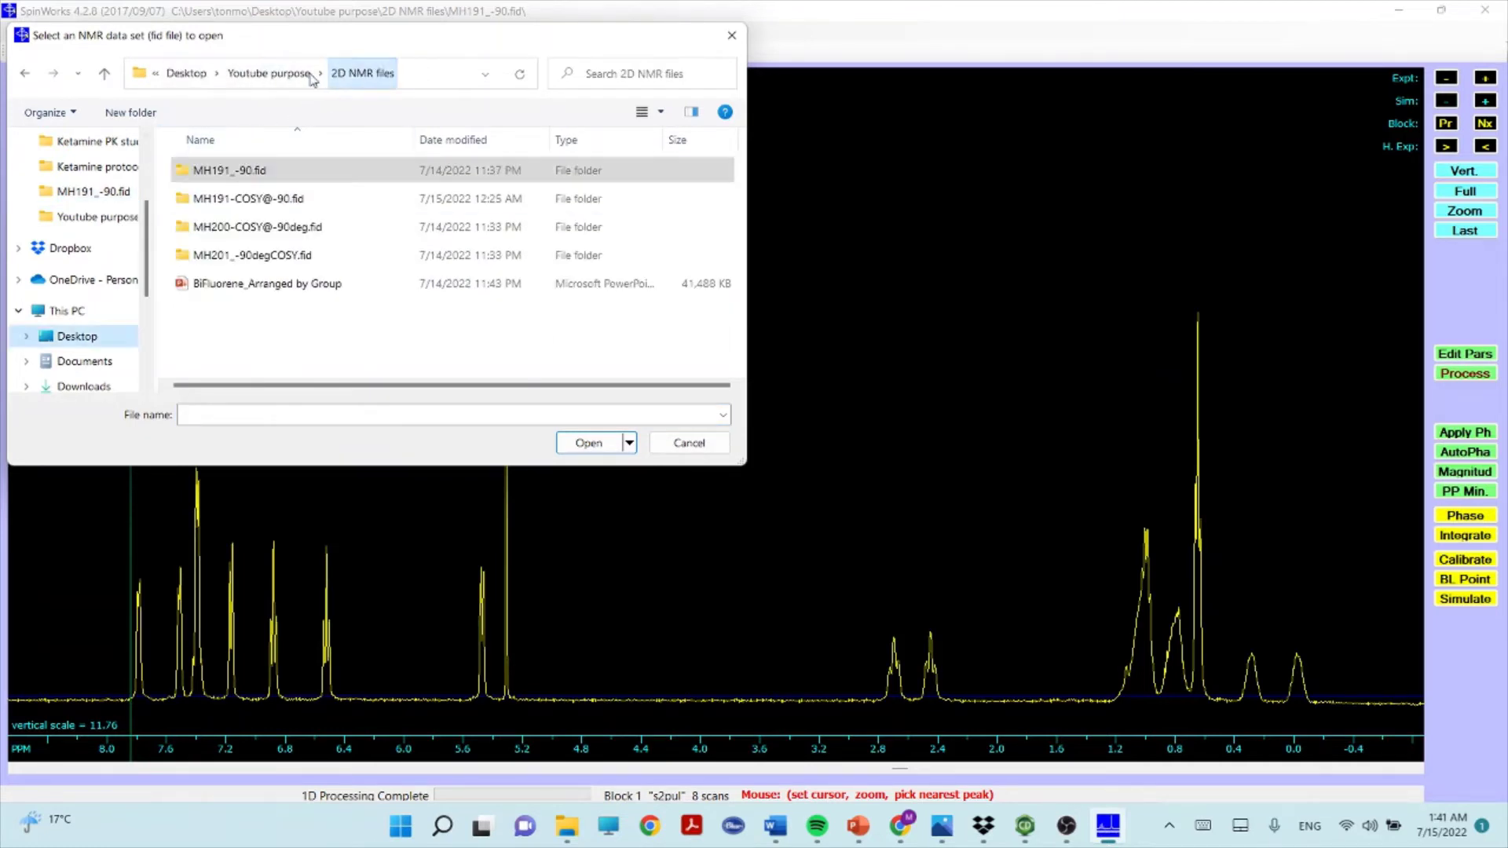
{"action": "double_click", "coordinate": [265, 202]}
{"action": "left_click", "coordinate": [200, 228]}
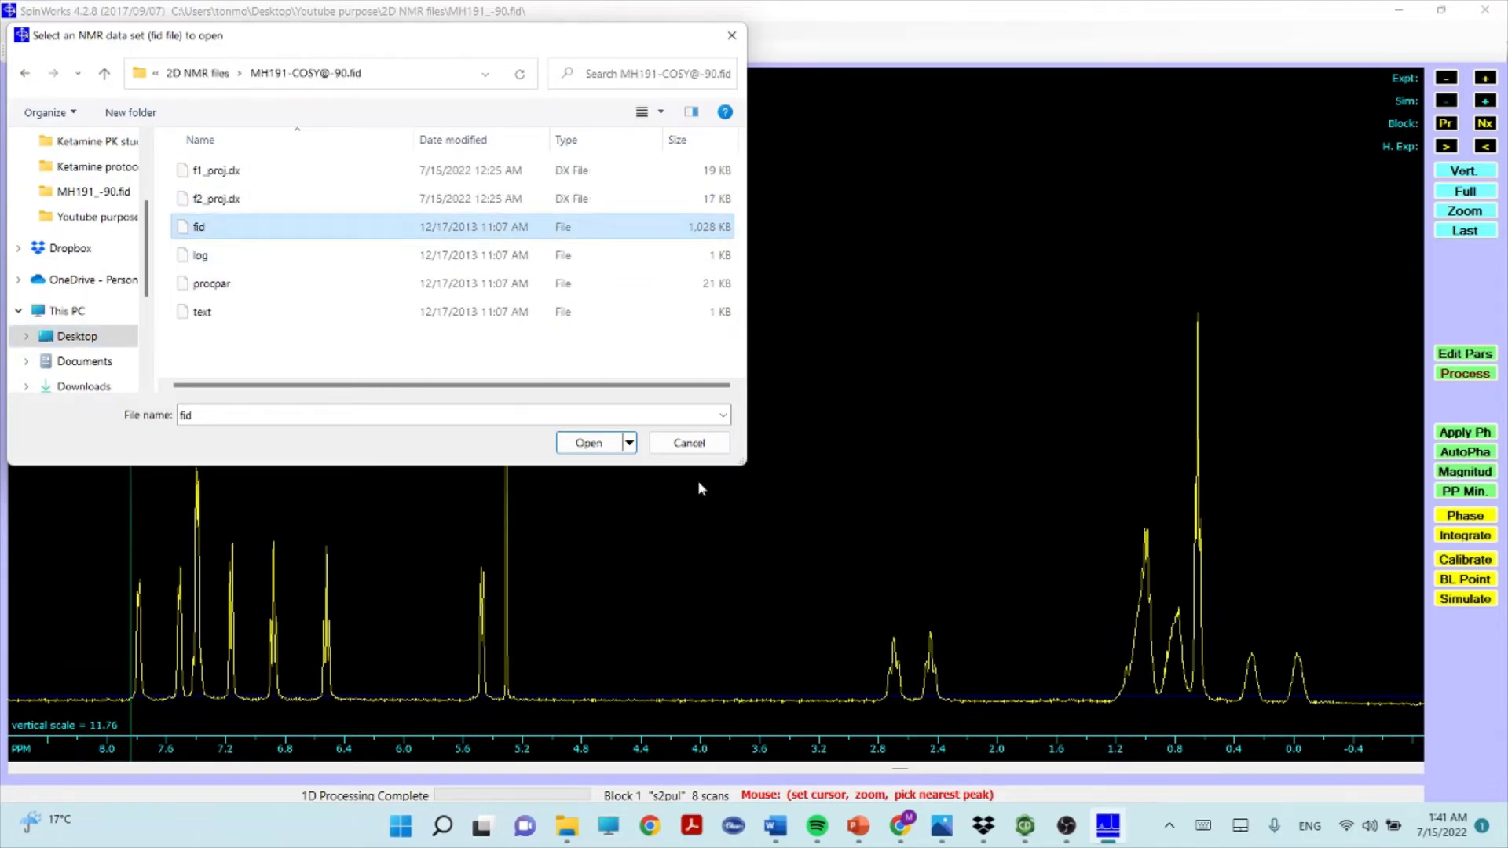
{"action": "left_click", "coordinate": [582, 444]}
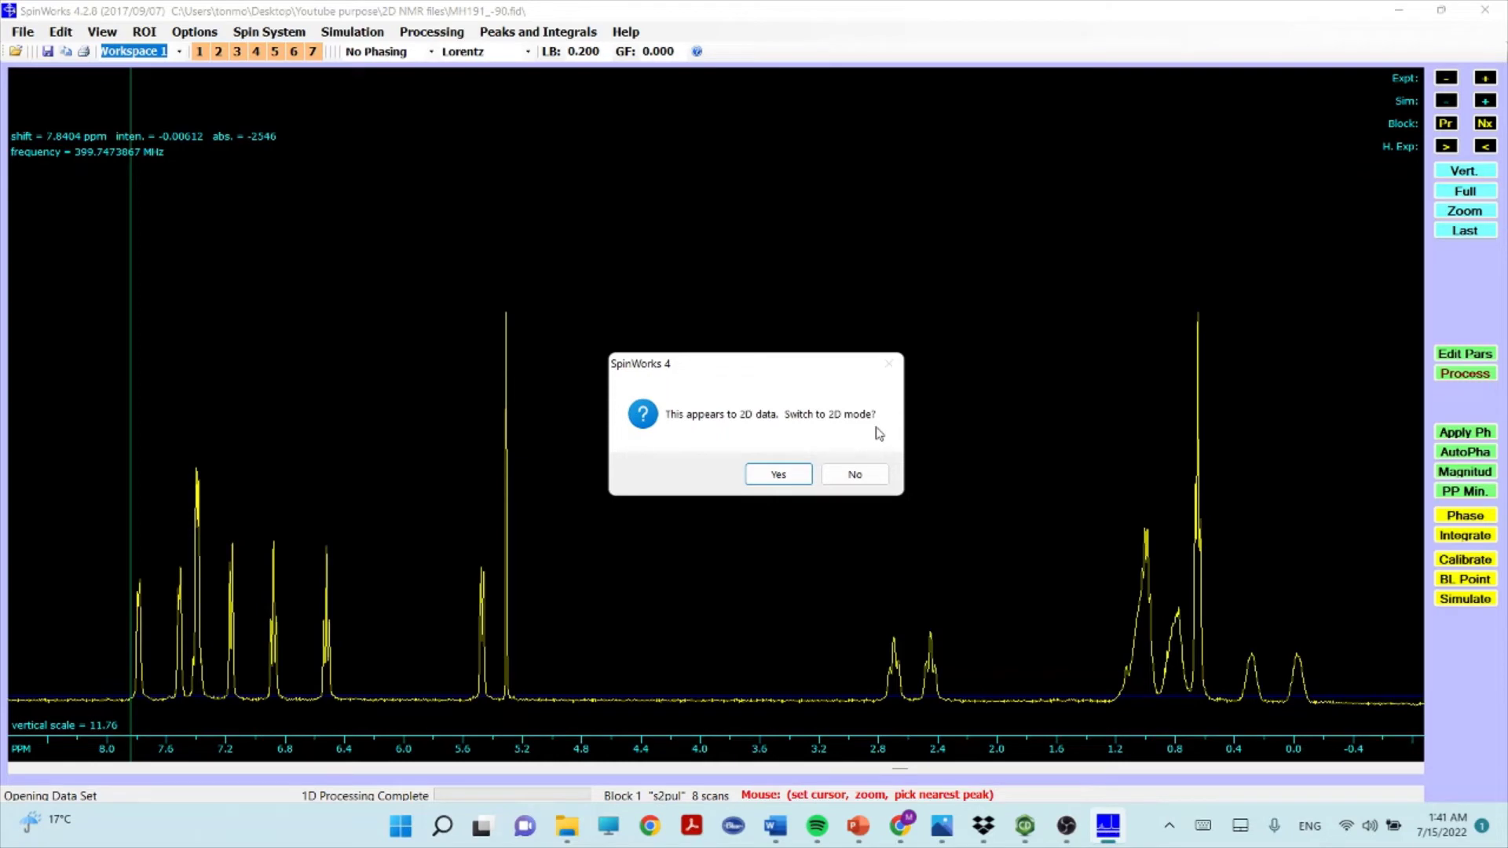
{"action": "left_click", "coordinate": [776, 480]}
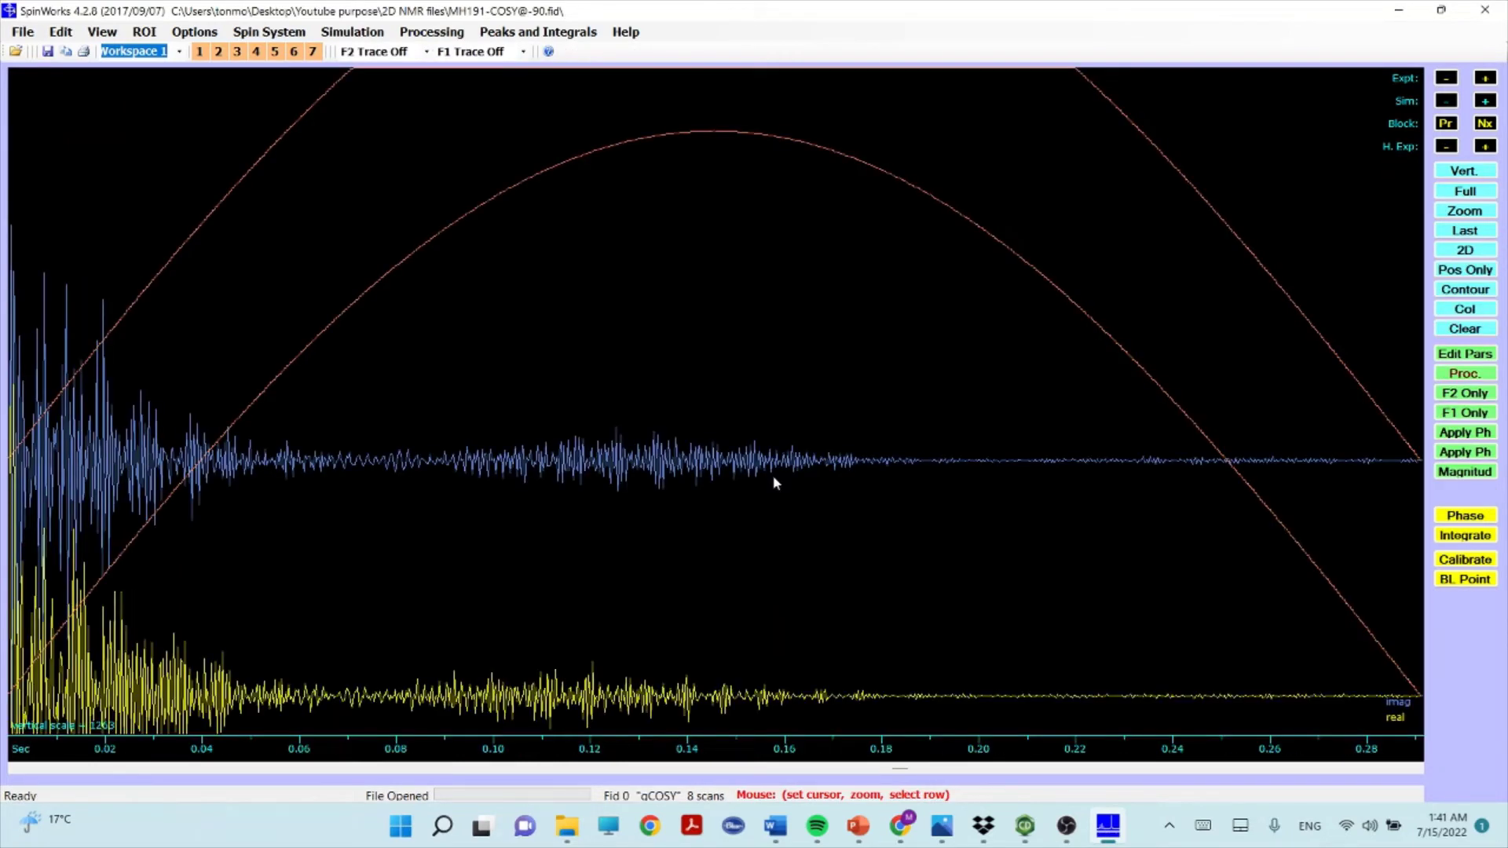
{"action": "left_click", "coordinate": [569, 431]}
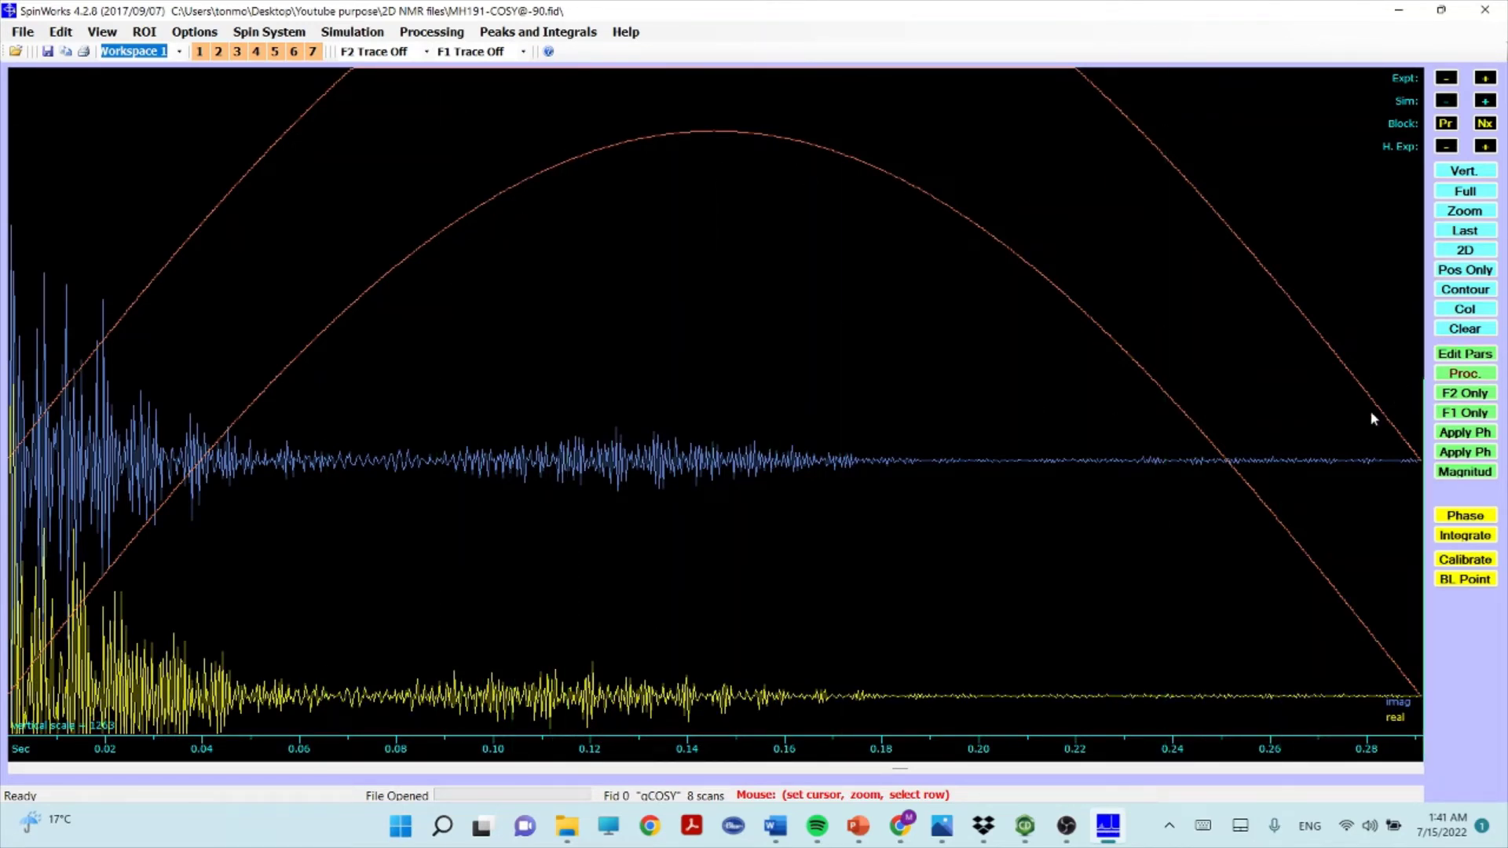
- Open the COSY processing parameters and compare the F2 (Detection) and F1 (Evolution) settings
{"action": "left_click", "coordinate": [1466, 358]}
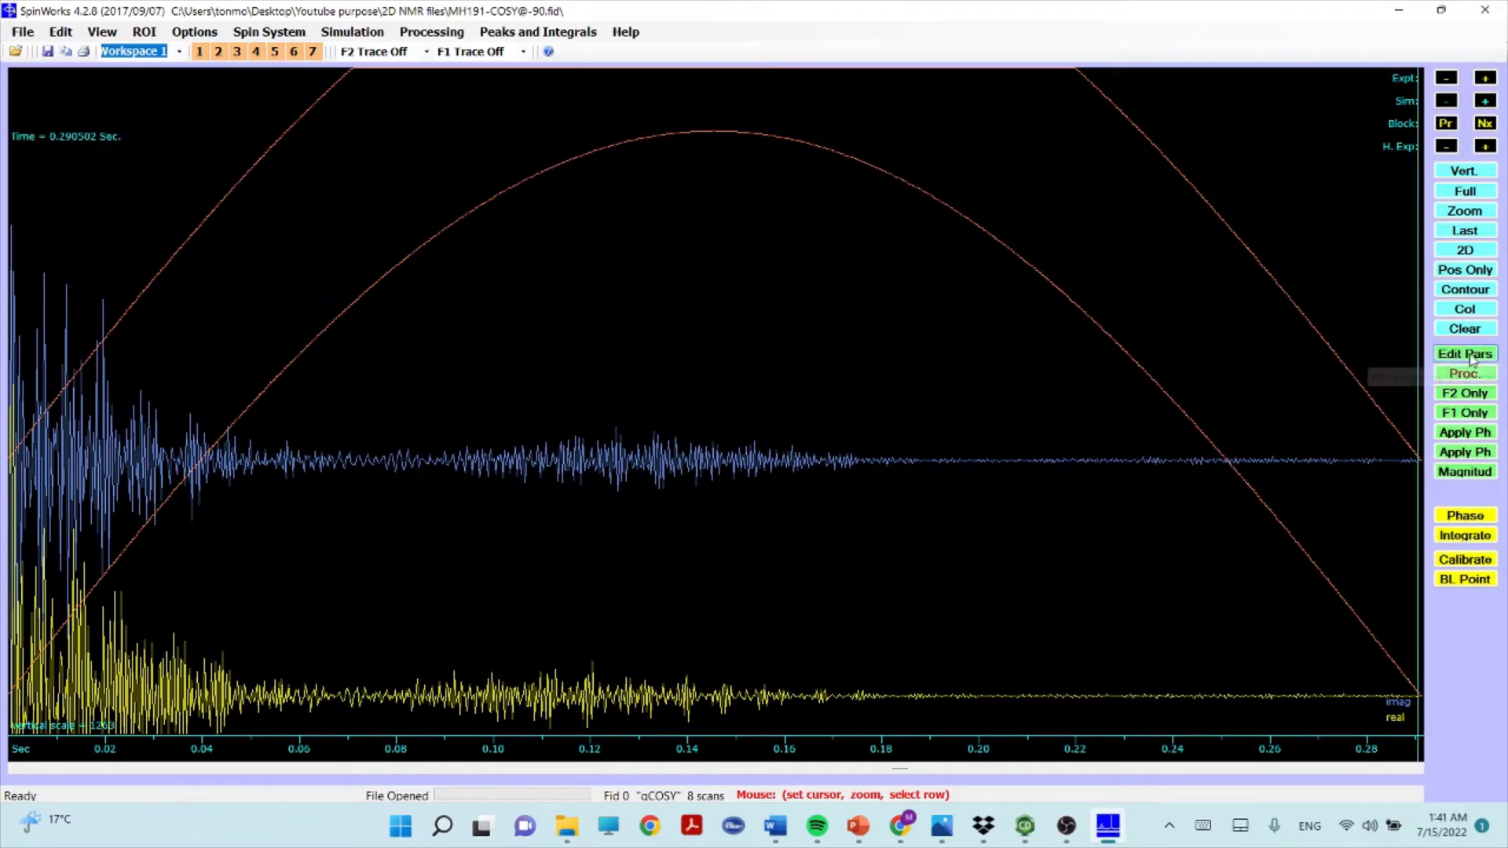
{"action": "left_click", "coordinate": [1466, 356]}
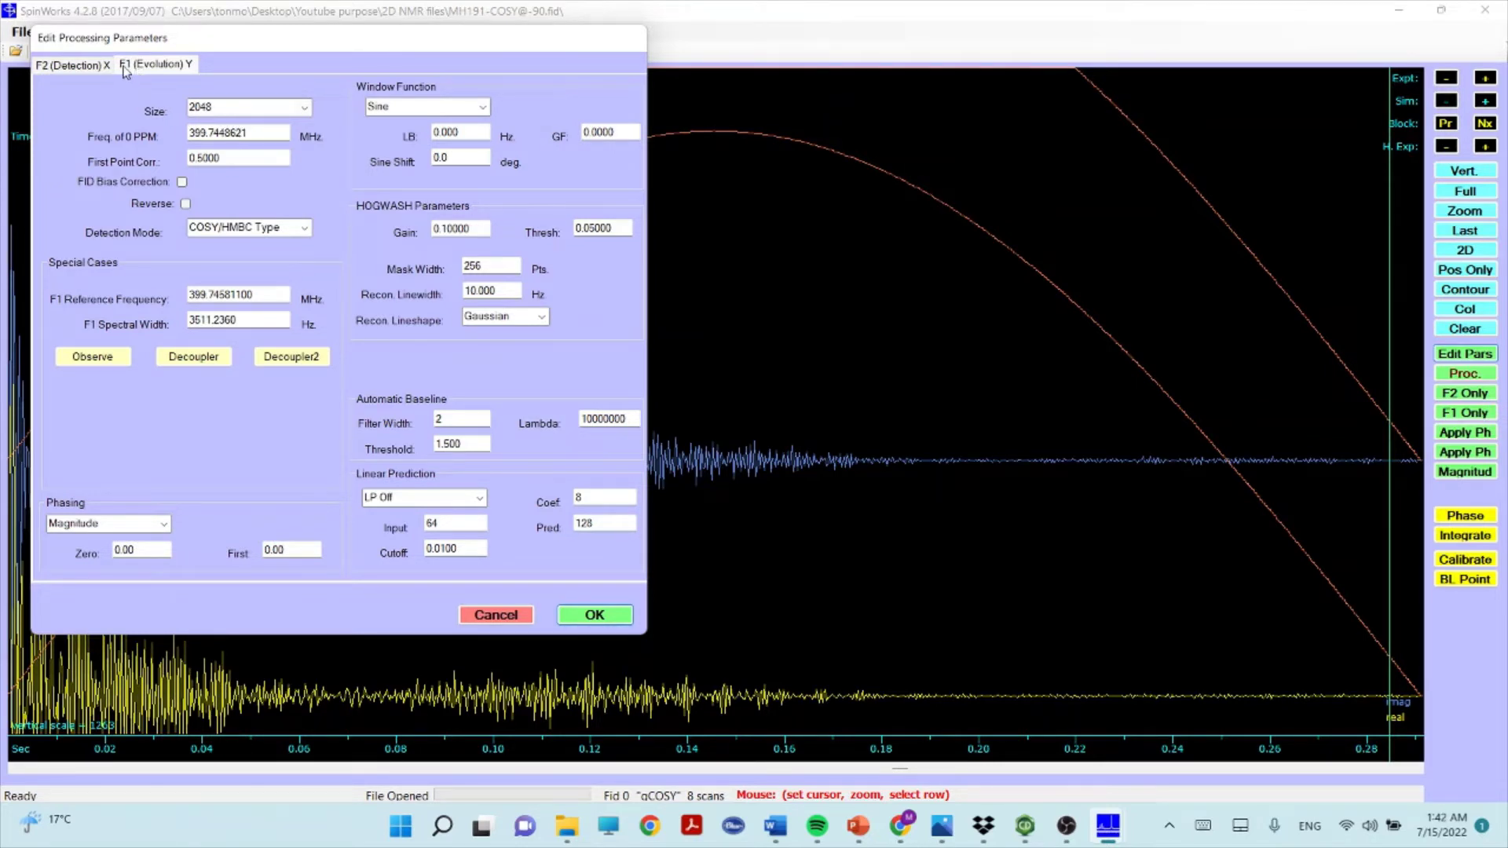
{"action": "left_click", "coordinate": [77, 67]}
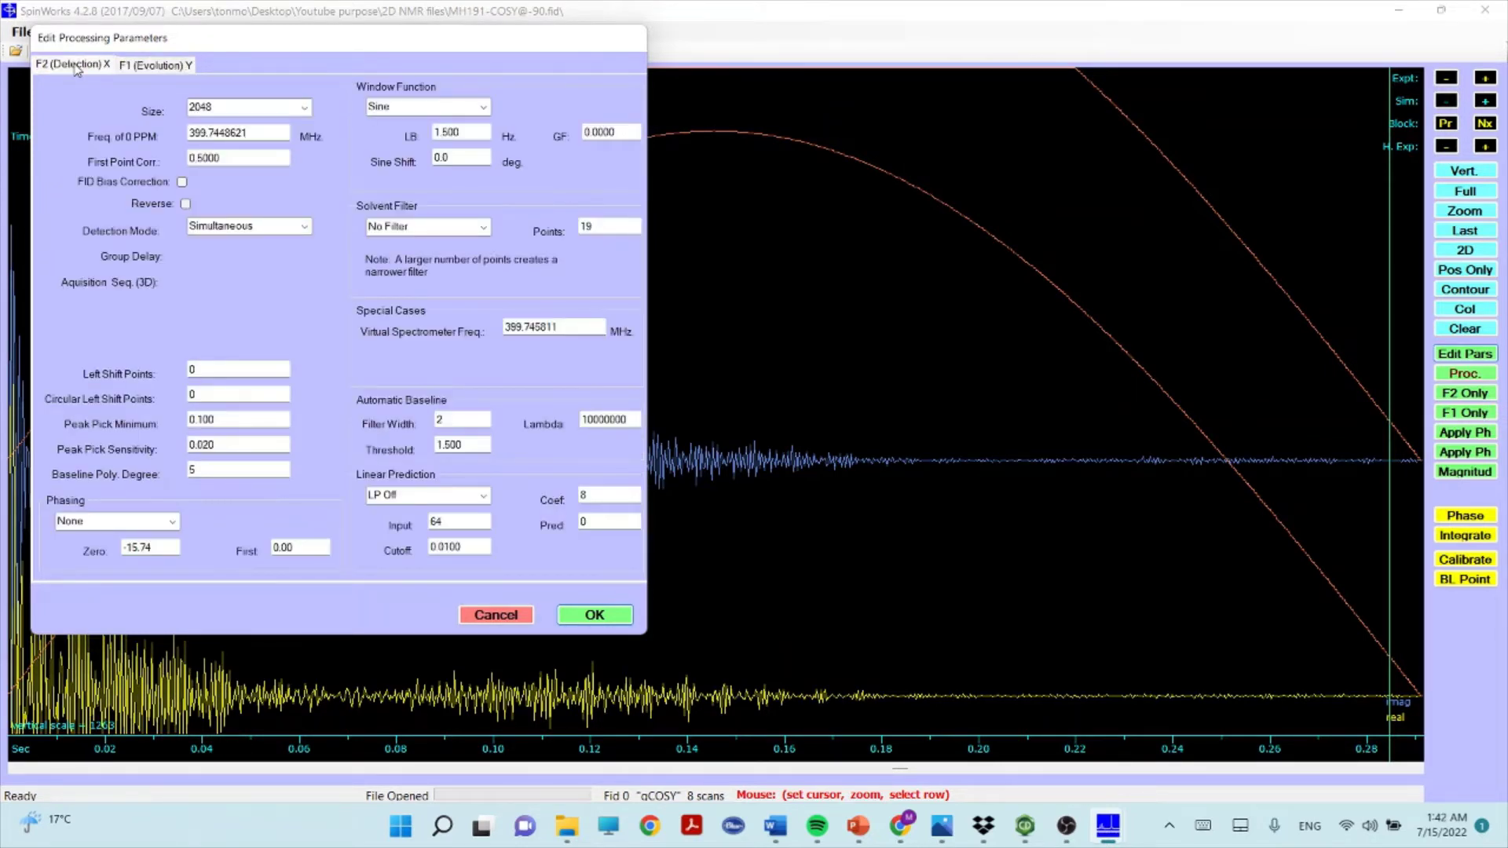
{"action": "left_click", "coordinate": [156, 66]}
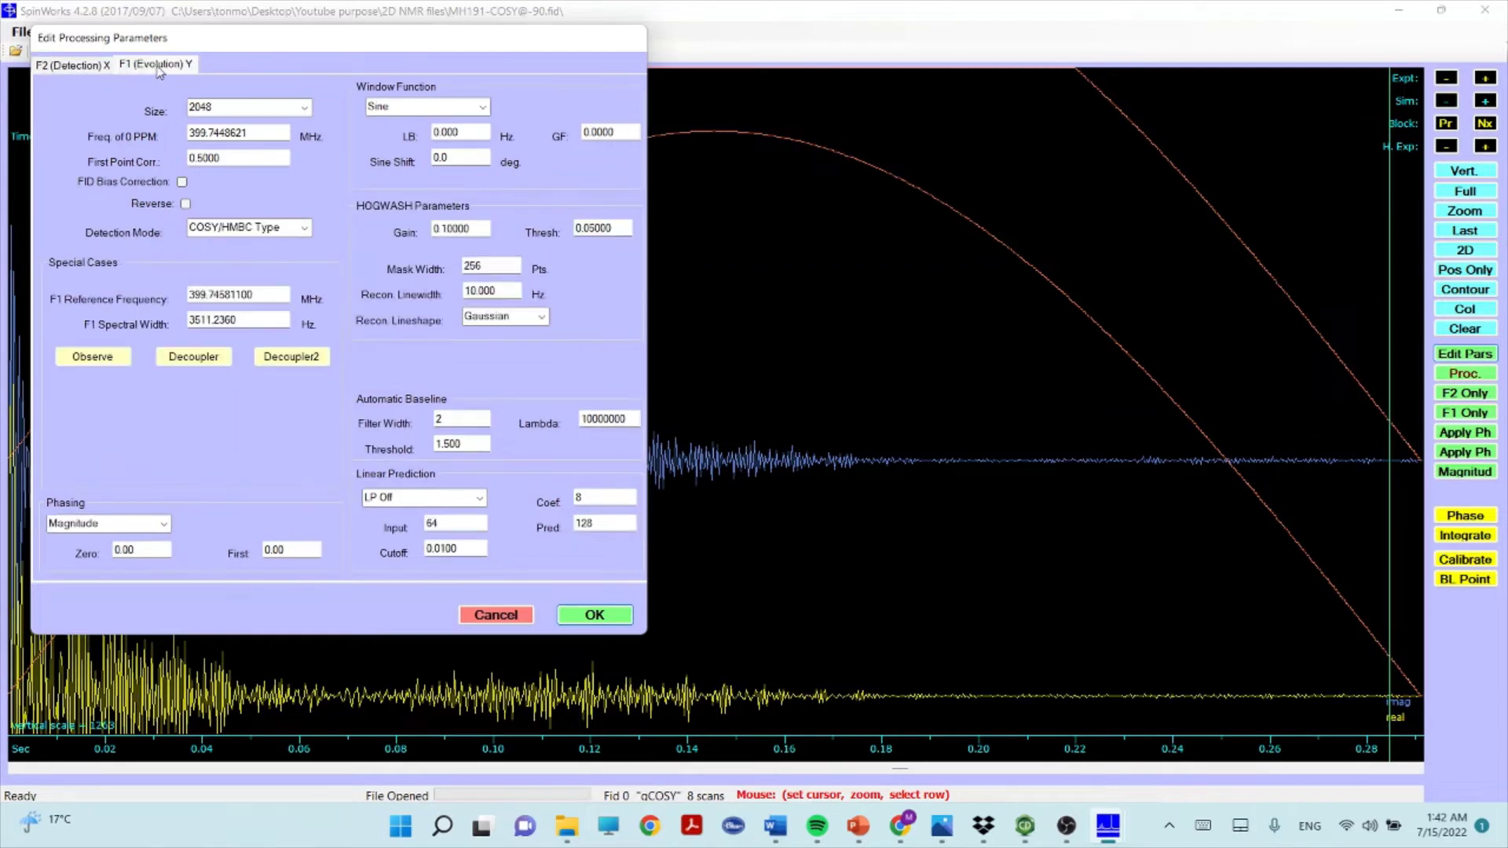
{"action": "left_click", "coordinate": [76, 67]}
{"action": "left_click", "coordinate": [157, 66]}
{"action": "left_click", "coordinate": [77, 67]}
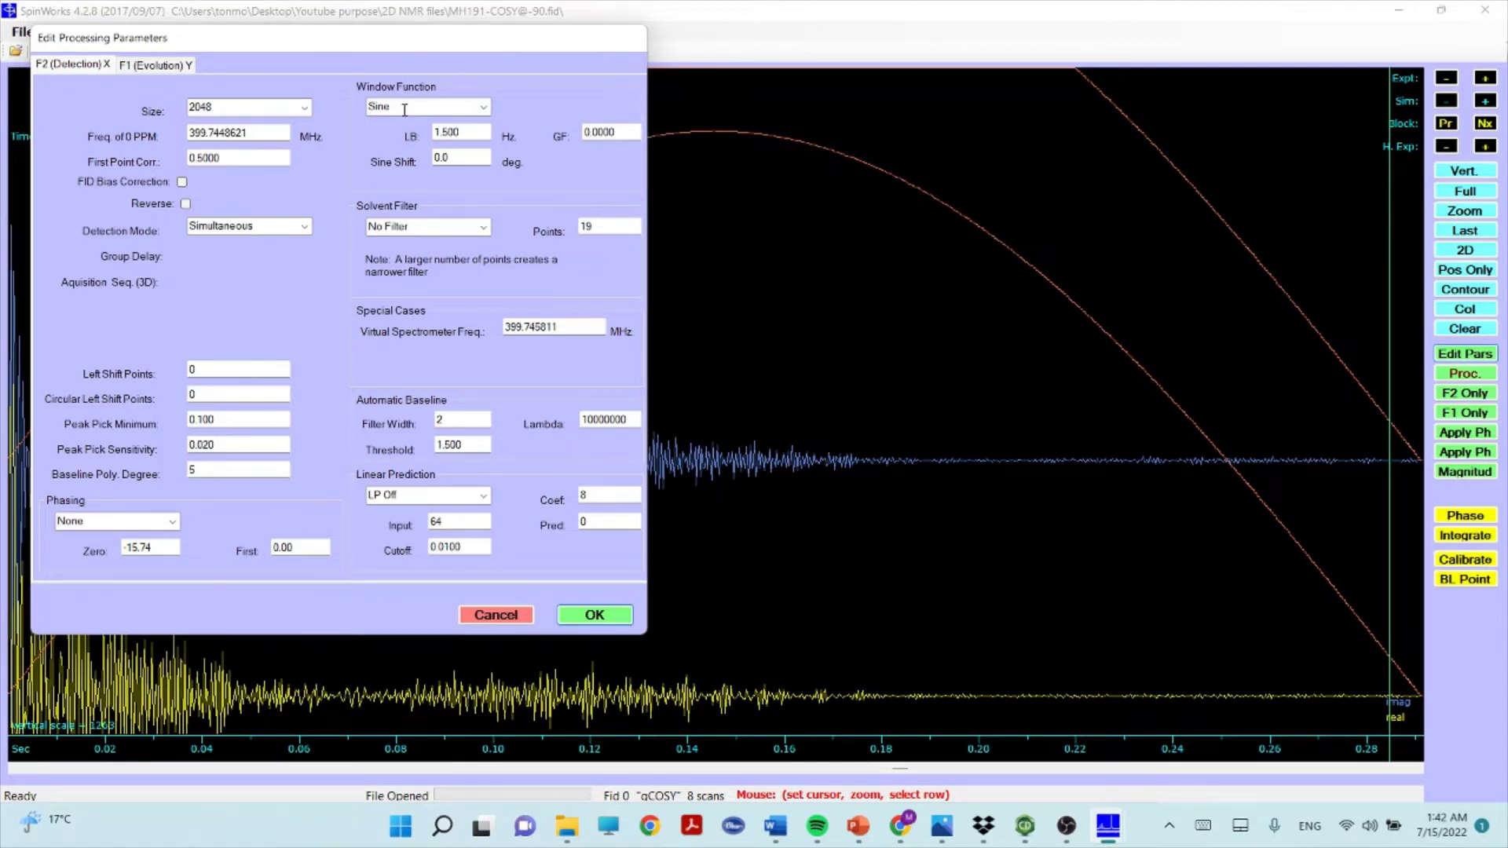
- Set the F2 line broadening (LB) to 0 Hz, check the F1 parameters and accept the processing parameters
{"action": "left_click", "coordinate": [473, 128]}
{"action": "left_click_drag", "start_coordinate": [473, 128], "coordinate": [422, 118]}
{"action": "type", "text": "0"}
{"action": "left_click", "coordinate": [155, 66]}
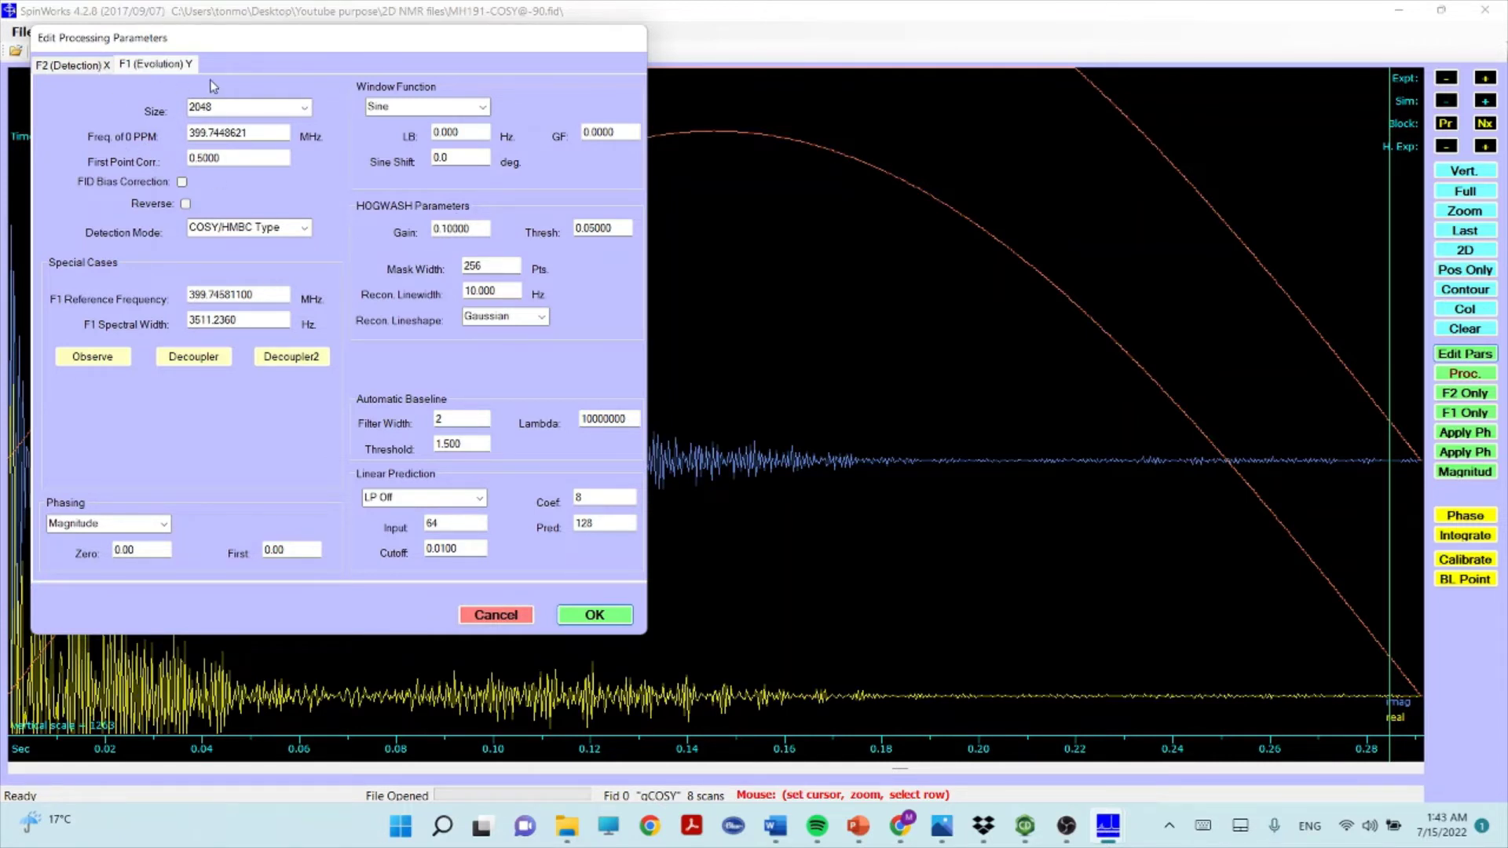
{"action": "left_click", "coordinate": [595, 614]}
{"action": "left_click", "coordinate": [581, 601]}
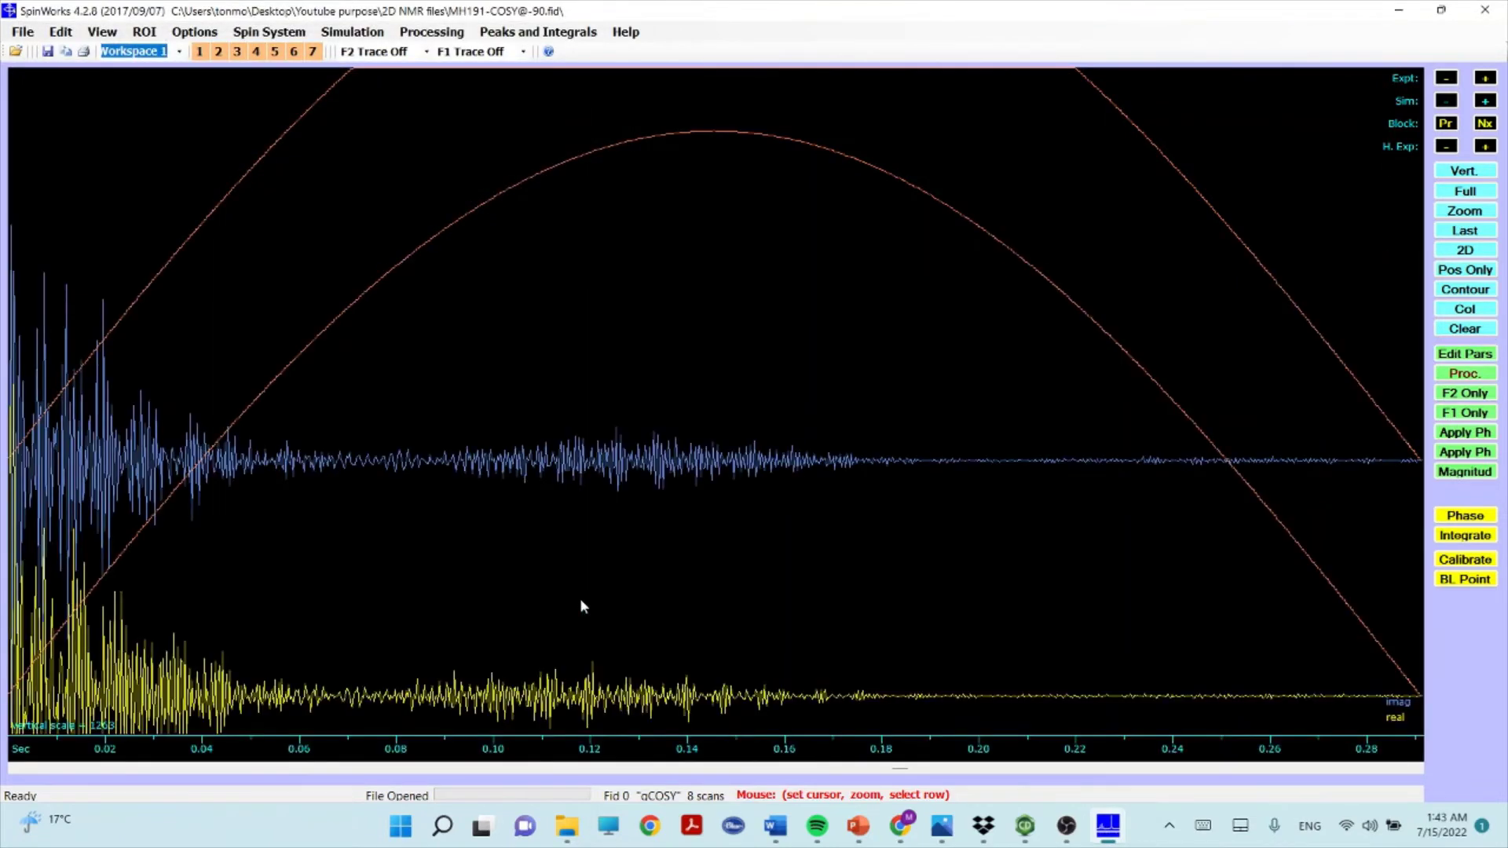
{"action": "left_click", "coordinate": [839, 416]}
{"action": "left_click", "coordinate": [933, 417]}
{"action": "left_click", "coordinate": [1053, 397]}
{"action": "left_click_drag", "start_coordinate": [999, 377], "coordinate": [953, 401]}
{"action": "left_click", "coordinate": [925, 408]}
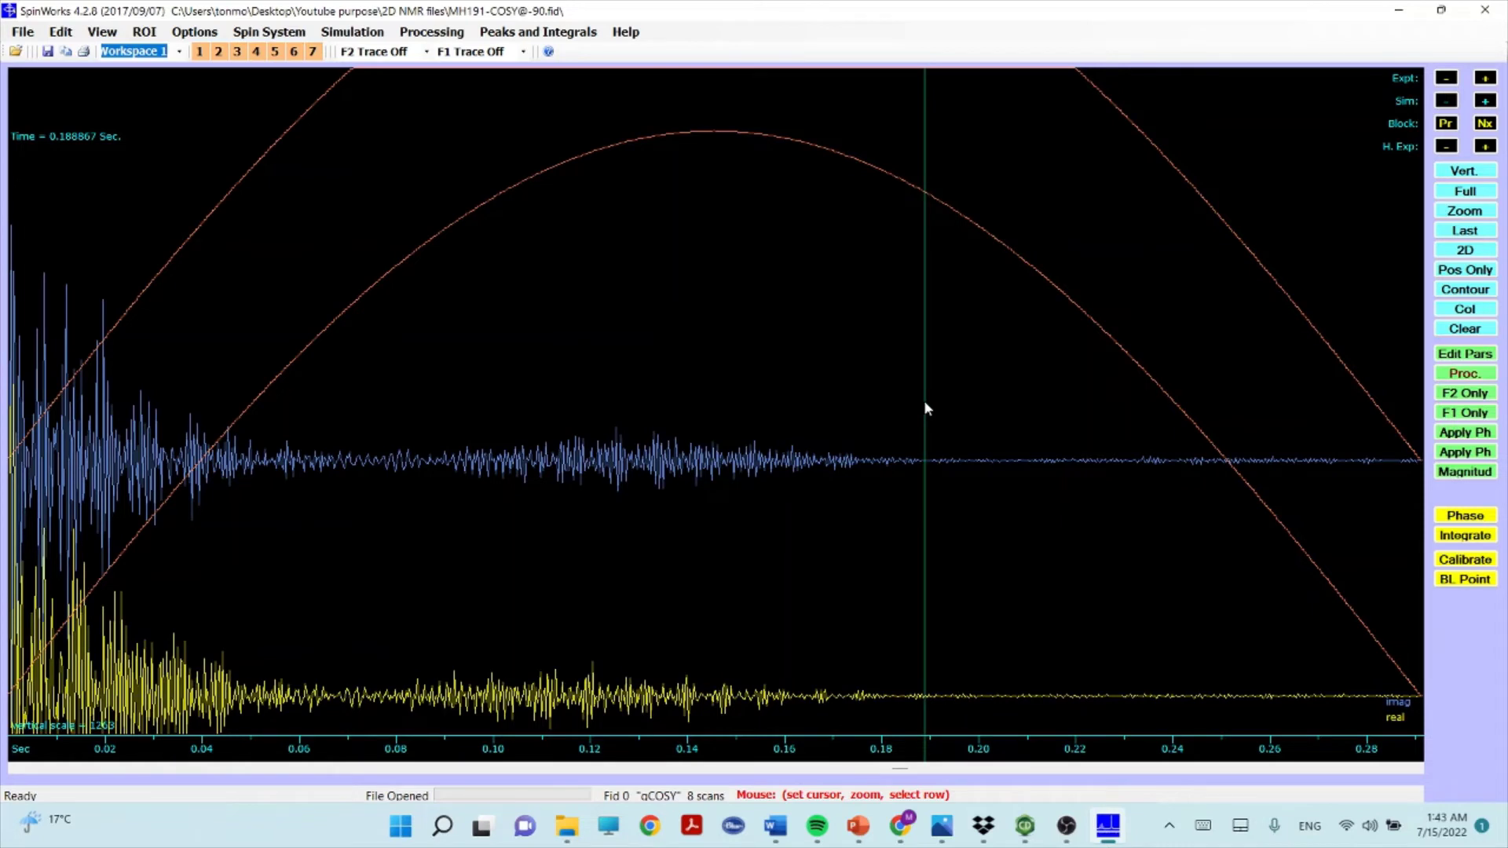
{"action": "left_click", "coordinate": [923, 404]}
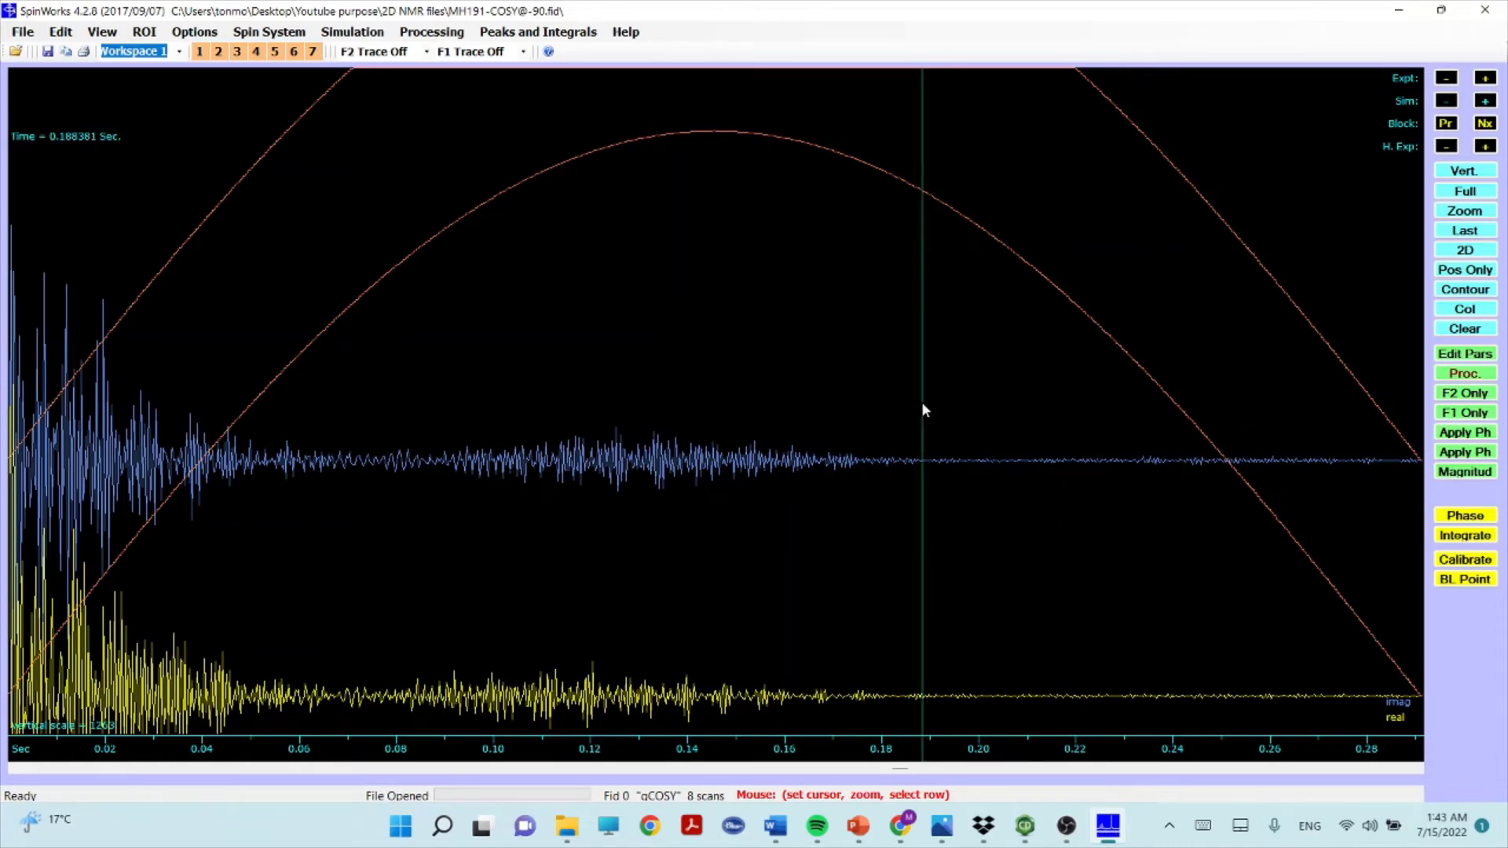
{"action": "left_click_drag", "start_coordinate": [922, 406], "coordinate": [1405, 354]}
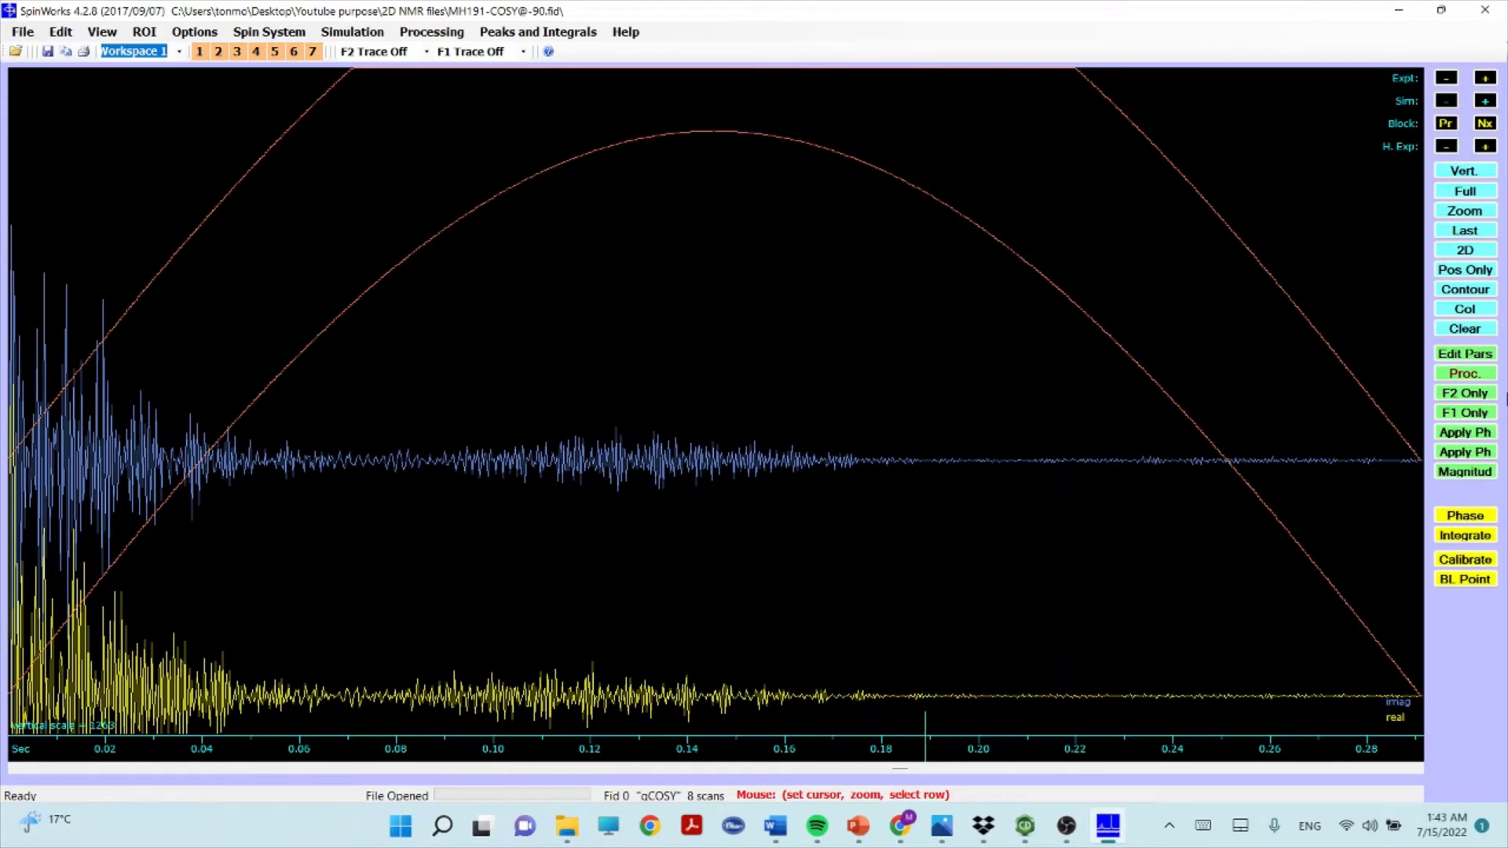
- Process the COSY data in both the F2 and F1 dimensions
{"action": "left_click", "coordinate": [1463, 374]}
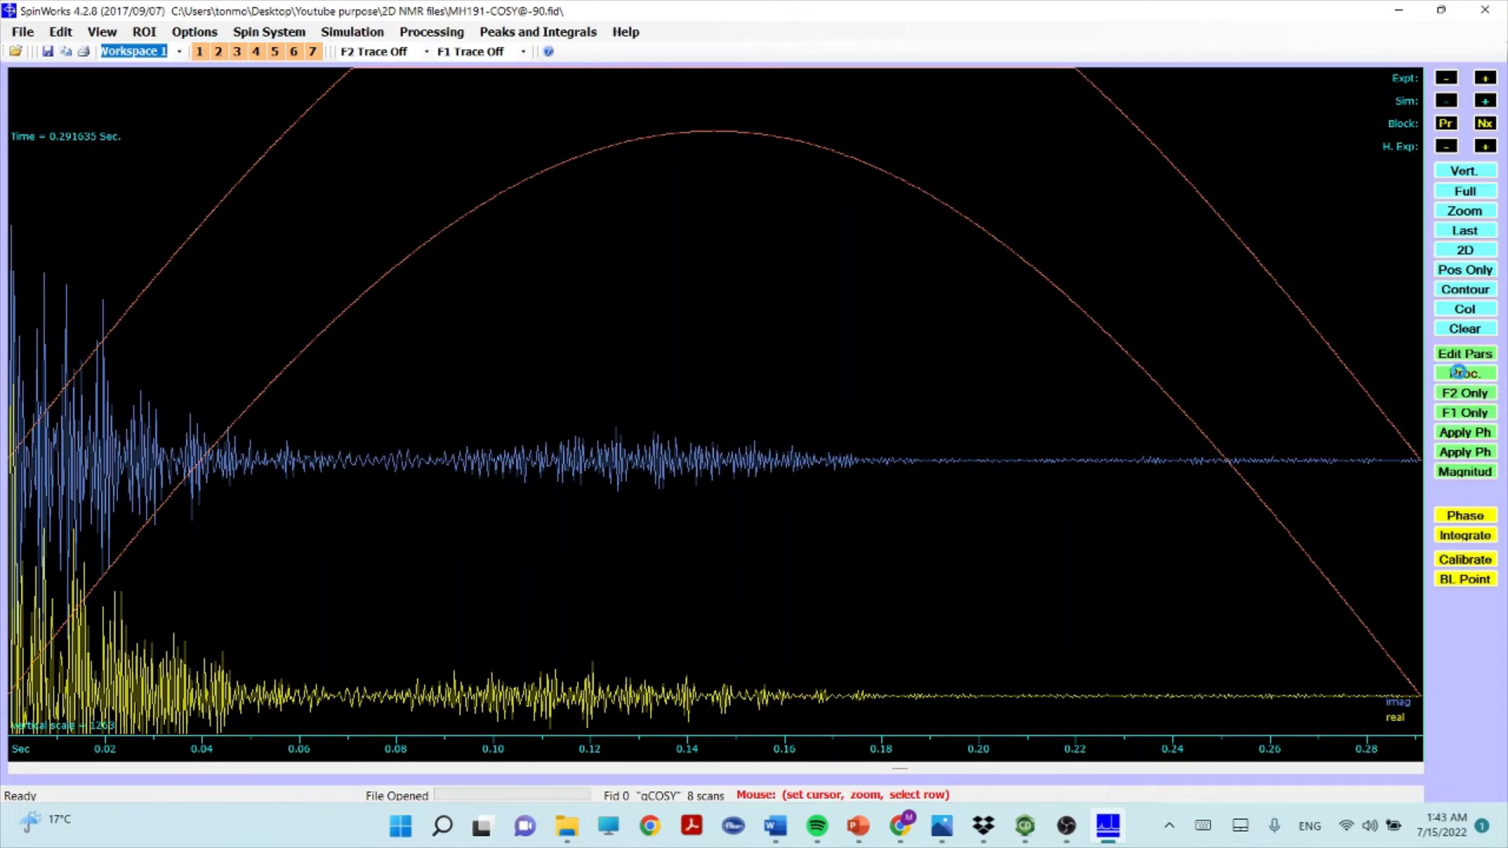
{"action": "left_click", "coordinate": [651, 268]}
{"action": "left_click", "coordinate": [561, 295]}
{"action": "left_click", "coordinate": [1238, 209]}
{"action": "left_click", "coordinate": [959, 303]}
{"action": "left_click", "coordinate": [1147, 330]}
{"action": "left_click", "coordinate": [1127, 337]}
{"action": "left_click", "coordinate": [1058, 346]}
{"action": "left_click", "coordinate": [993, 352]}
{"action": "left_click", "coordinate": [933, 361]}
{"action": "left_click", "coordinate": [893, 363]}
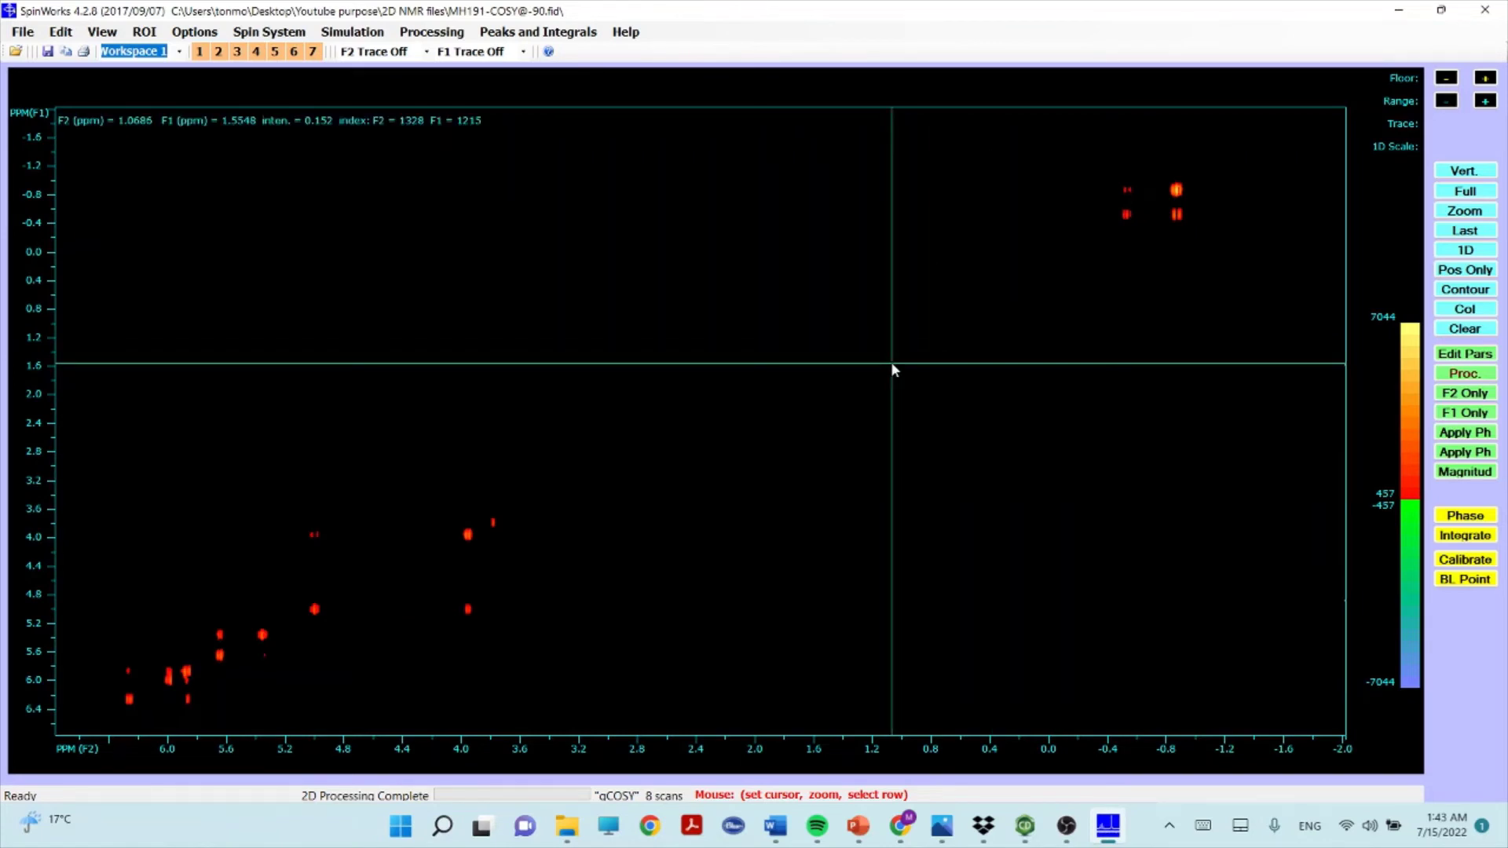
{"action": "left_click", "coordinate": [667, 425]}
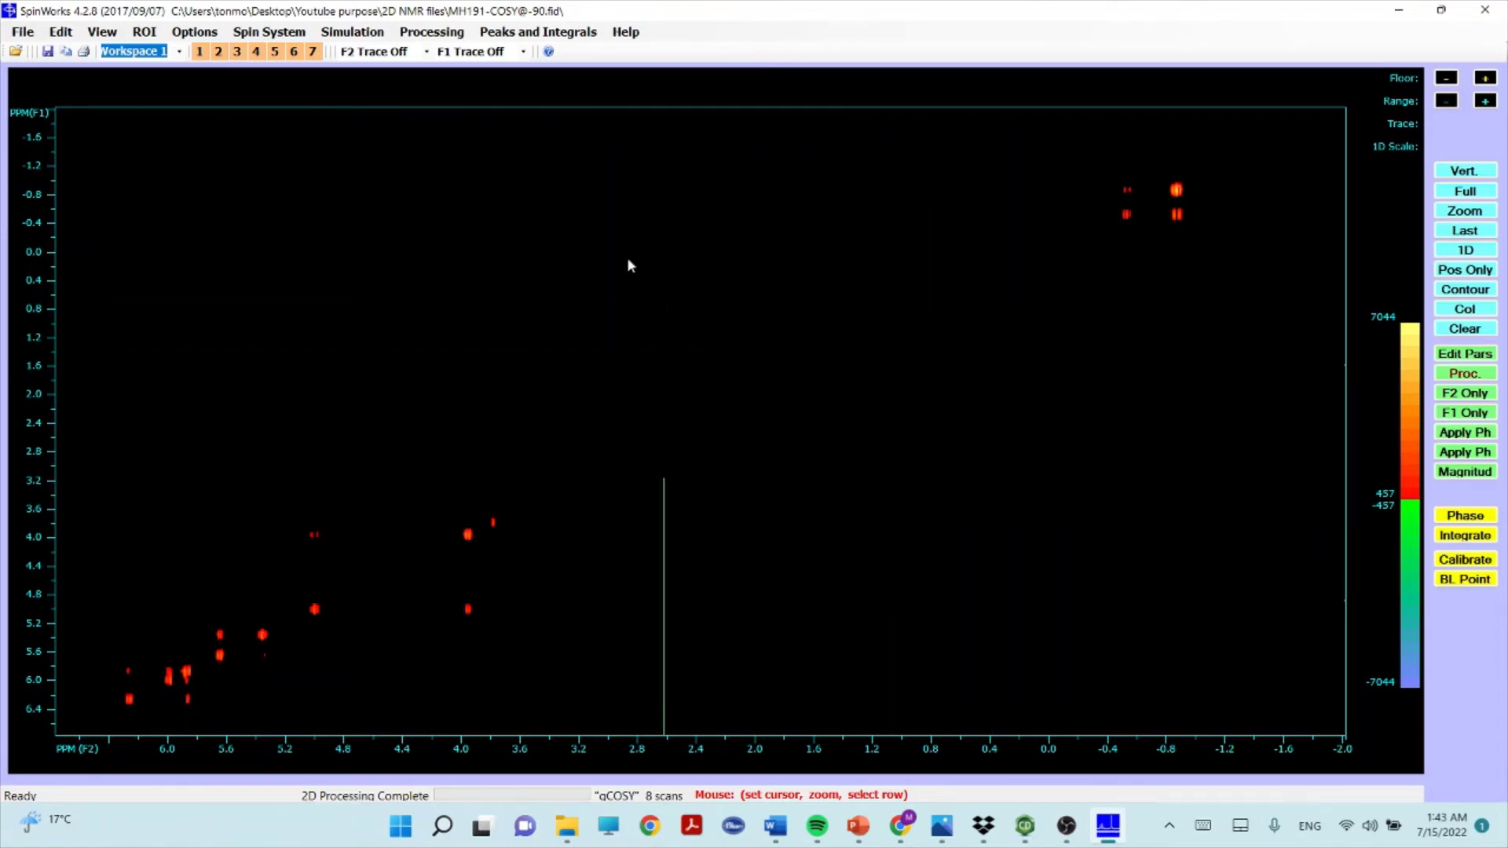
{"action": "left_click", "coordinate": [651, 438]}
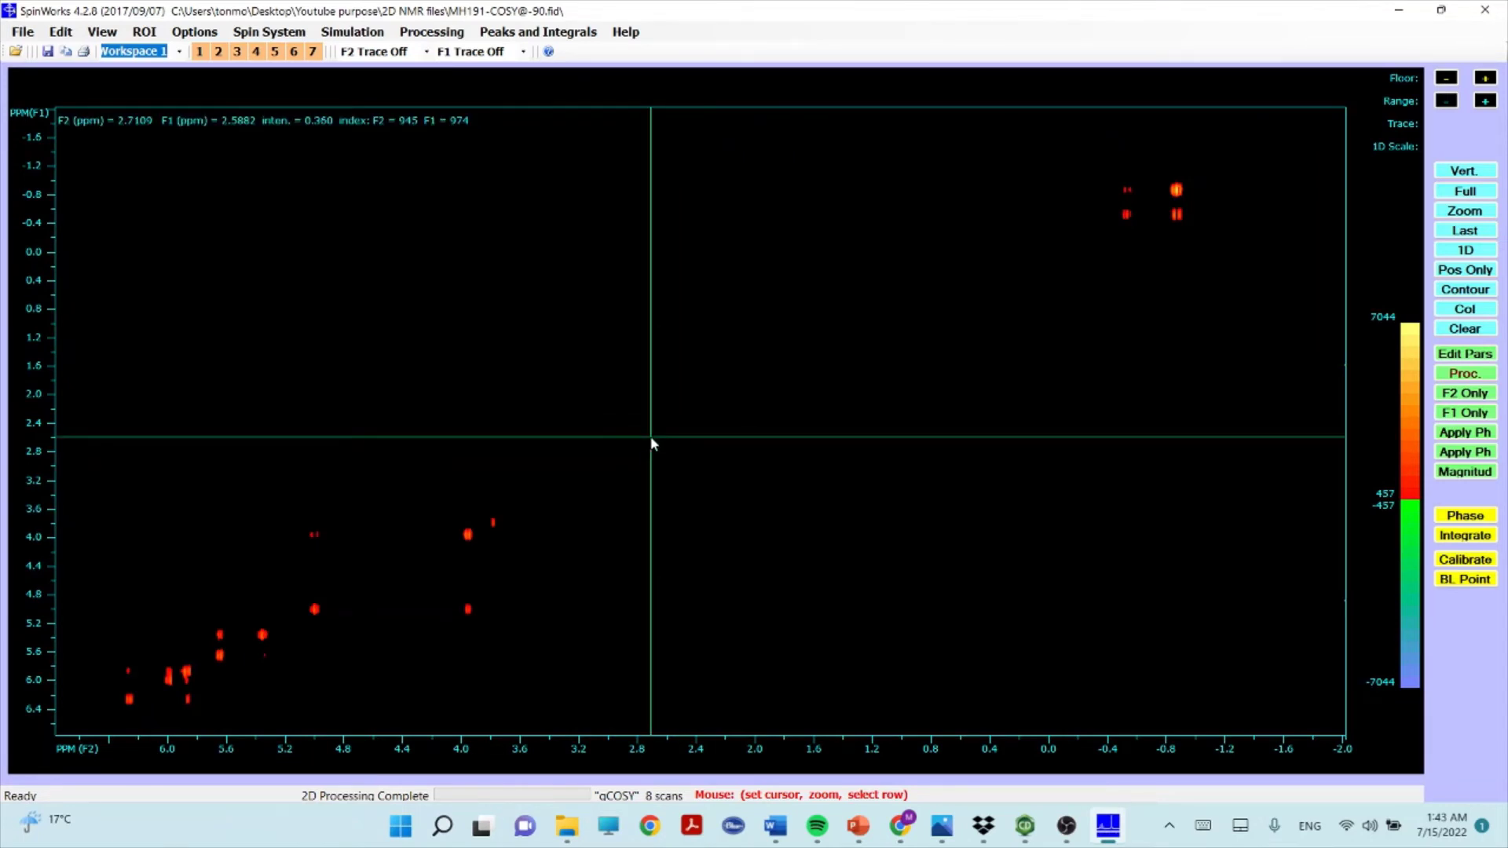
{"action": "left_click", "coordinate": [651, 441]}
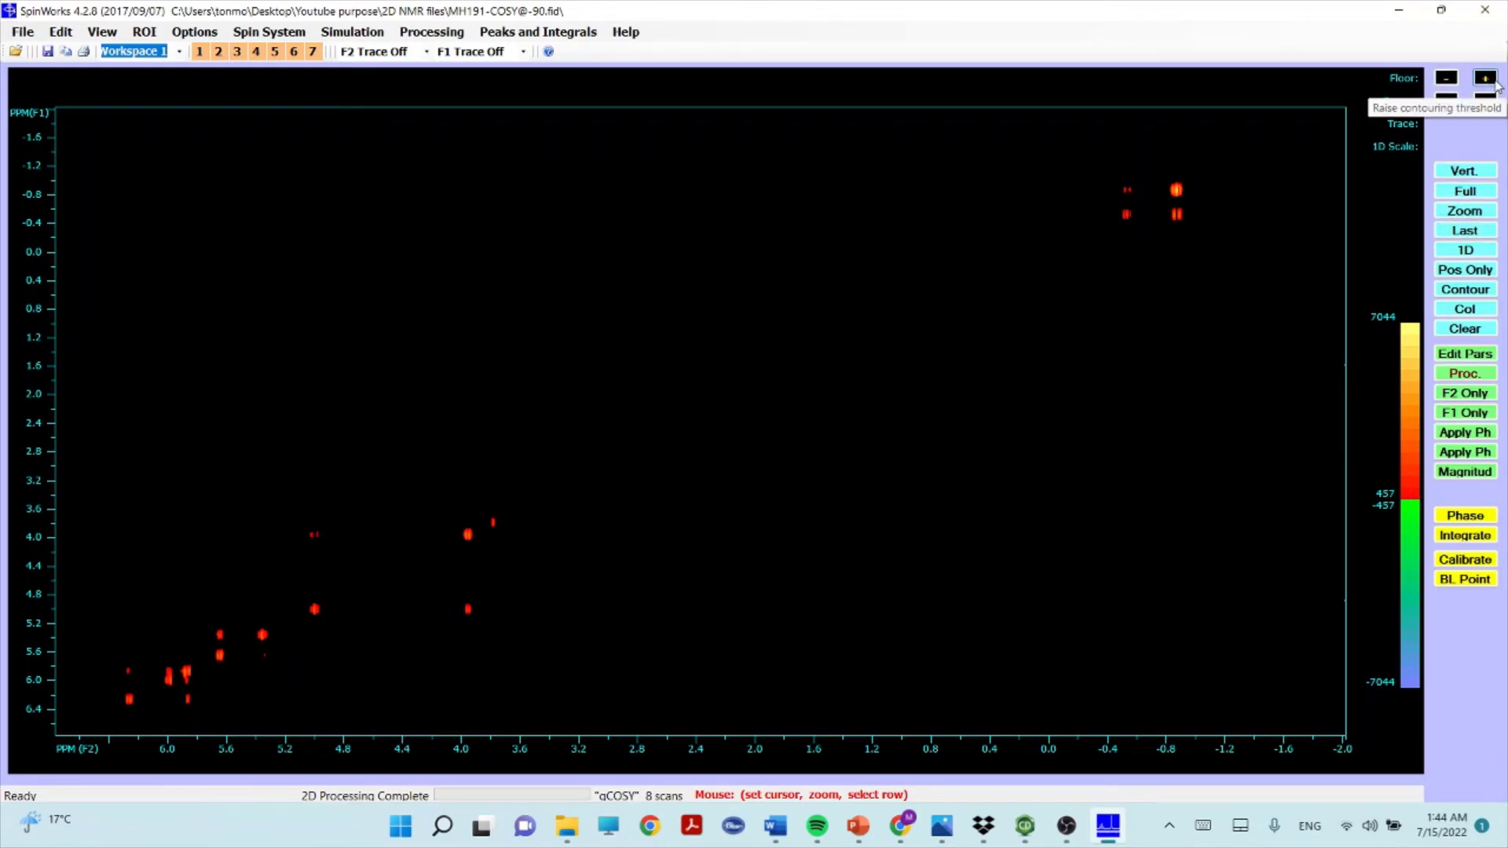
- Lower the contouring threshold of the COSY spectrum repeatedly to a floor of 62
{"action": "left_click", "coordinate": [1448, 80]}
{"action": "left_click", "coordinate": [1448, 80]}
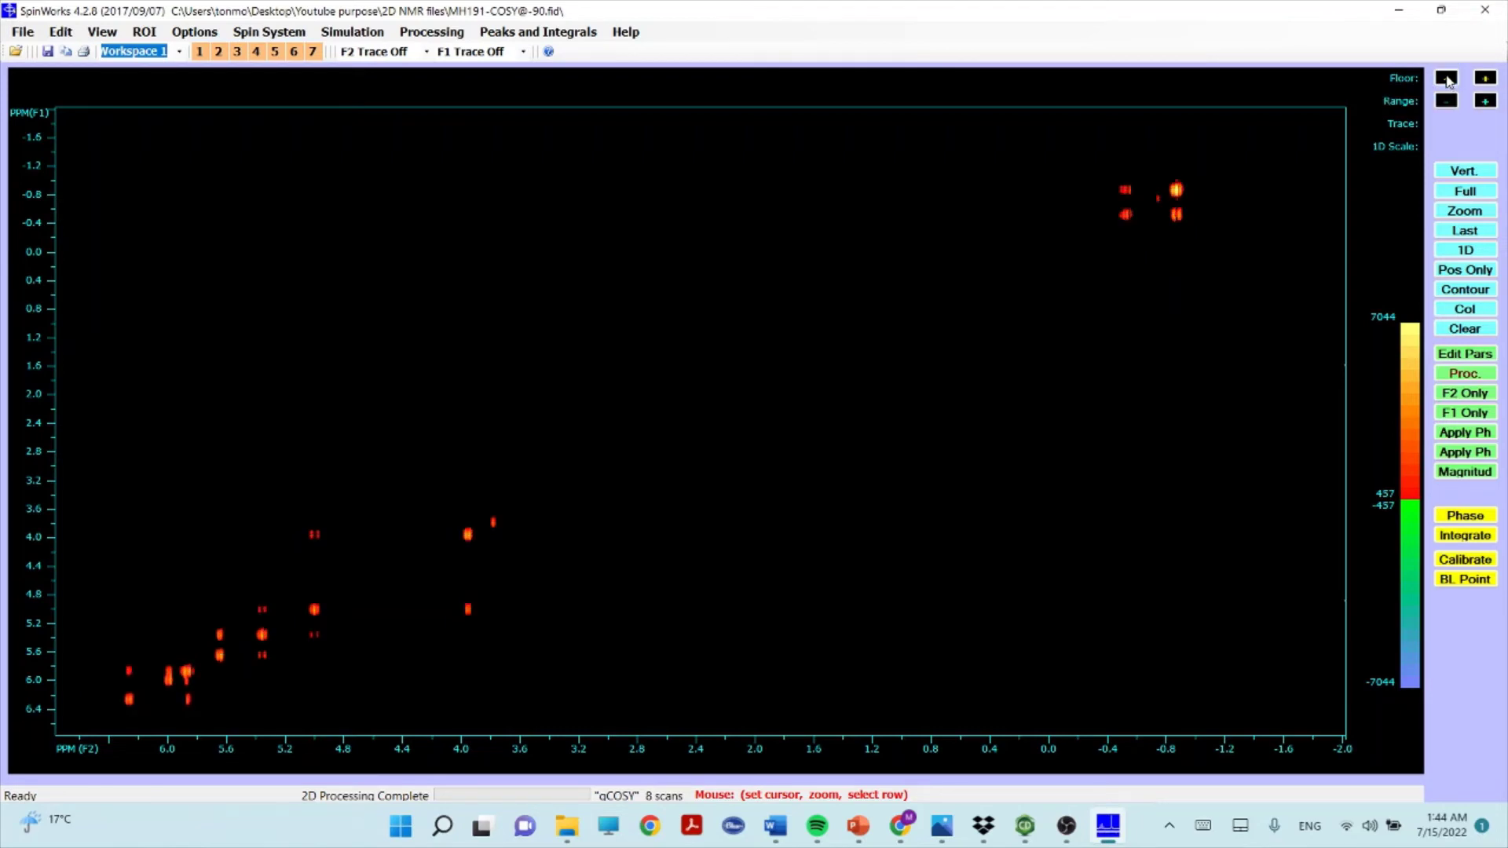
{"action": "left_click", "coordinate": [1448, 80]}
{"action": "left_click", "coordinate": [1448, 80]}
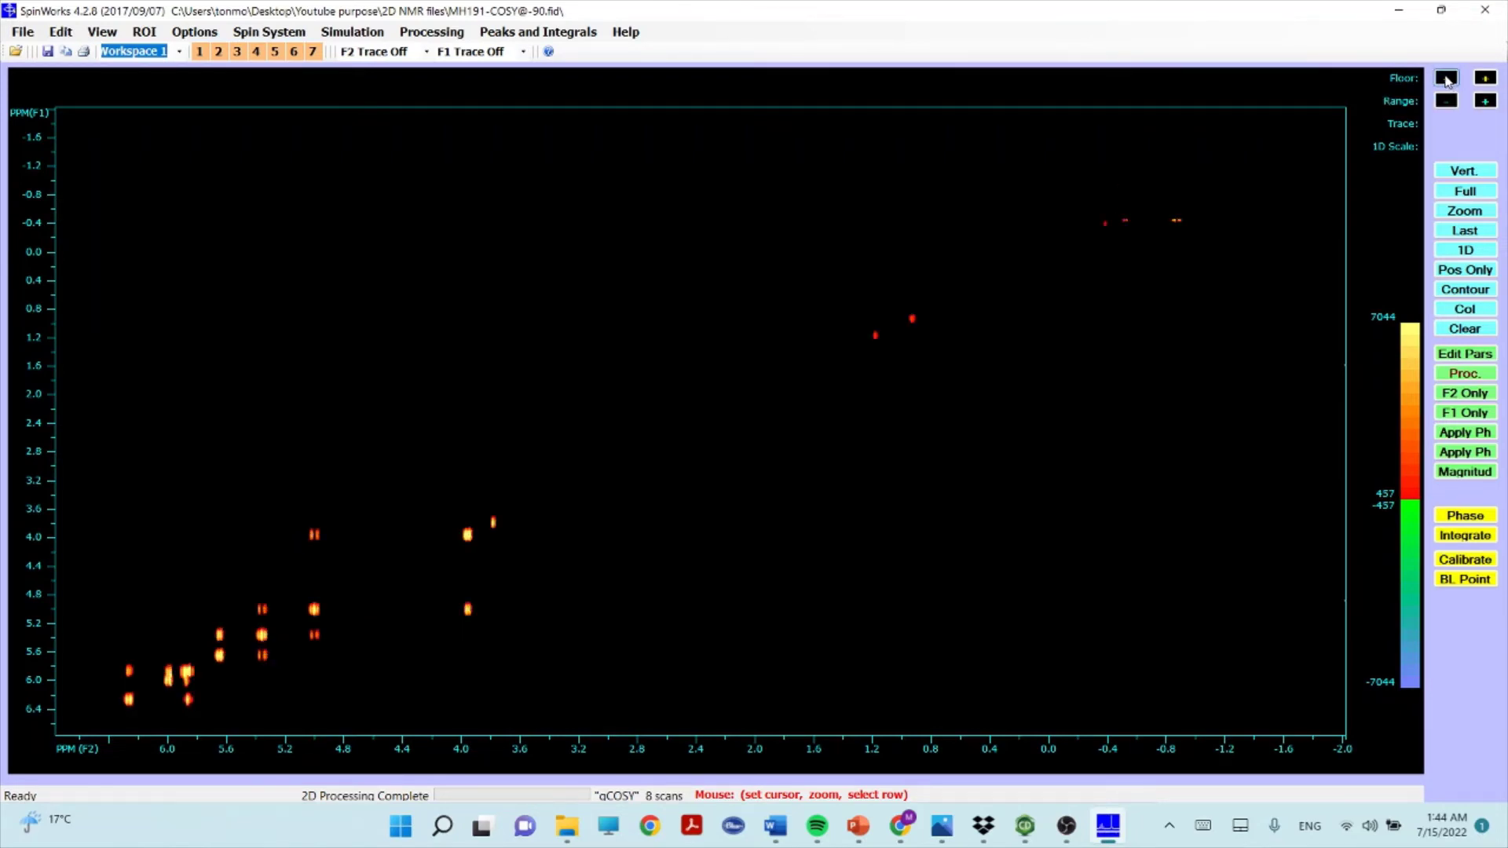
{"action": "left_click", "coordinate": [1446, 79]}
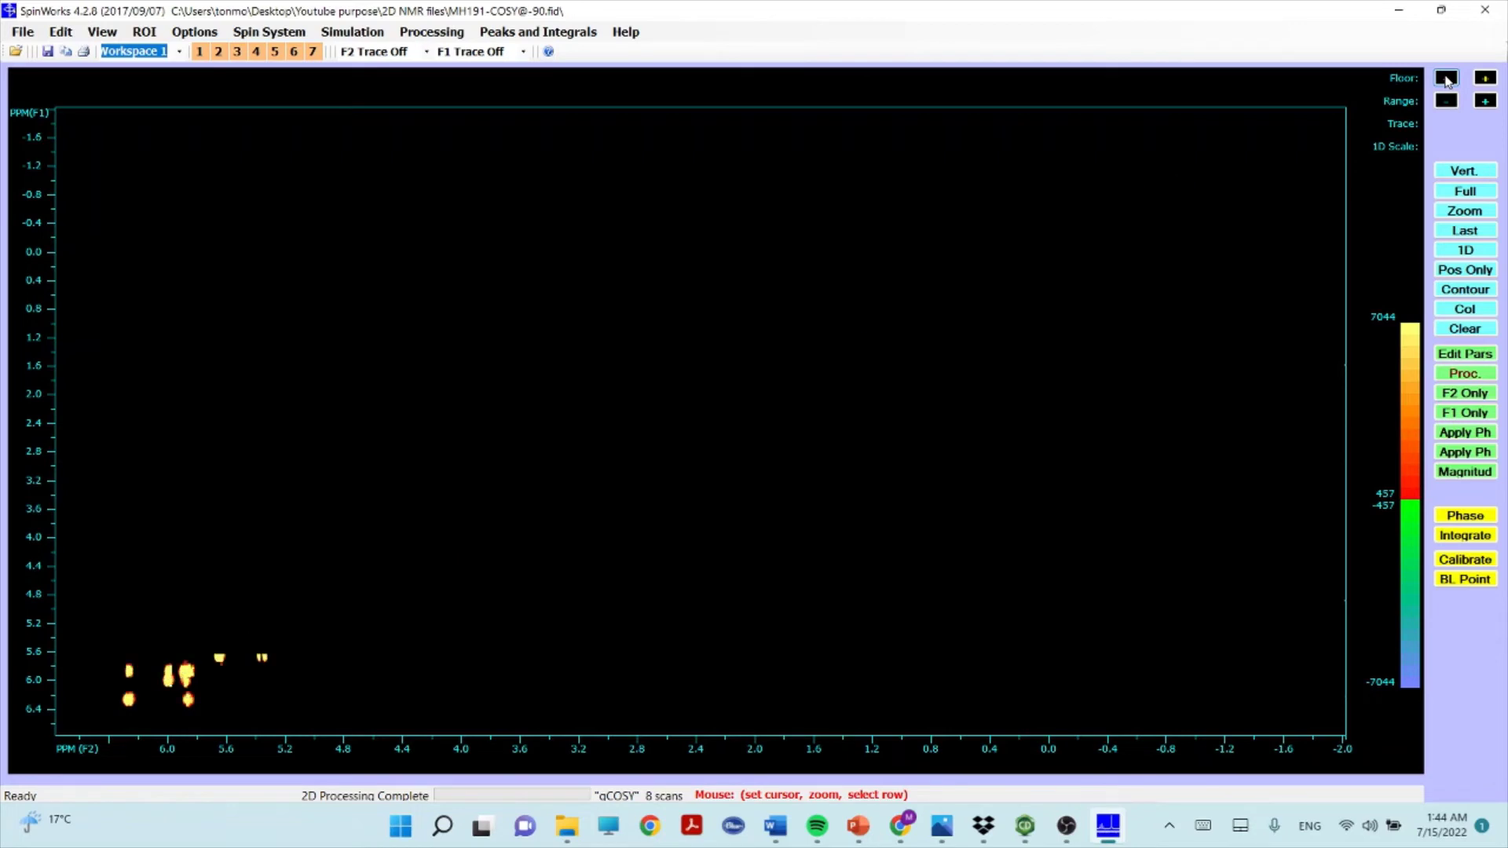
{"action": "left_click", "coordinate": [1445, 79]}
{"action": "left_click", "coordinate": [1446, 78]}
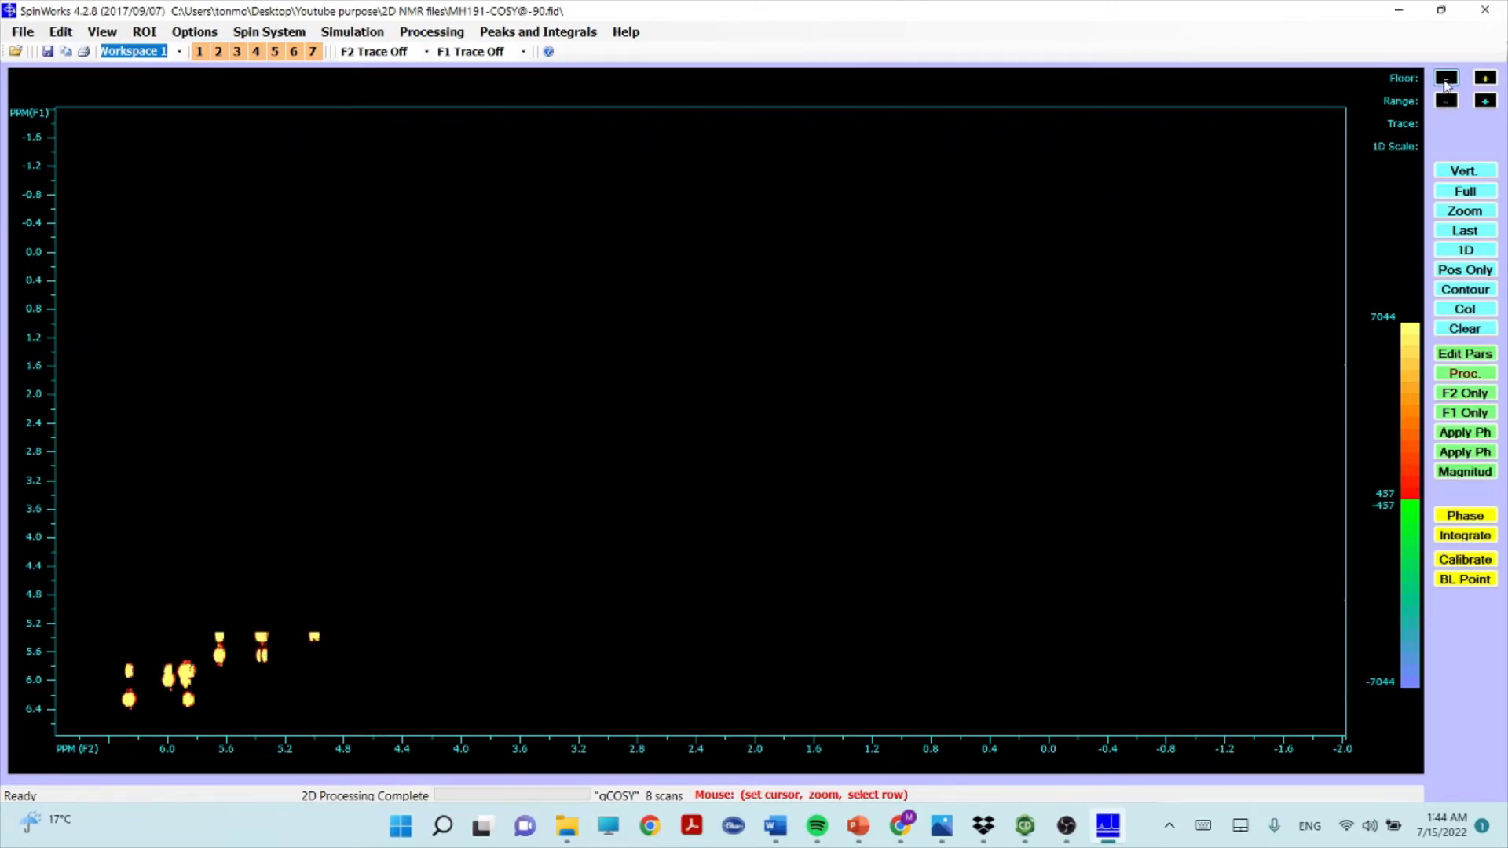
{"action": "left_click", "coordinate": [1446, 78]}
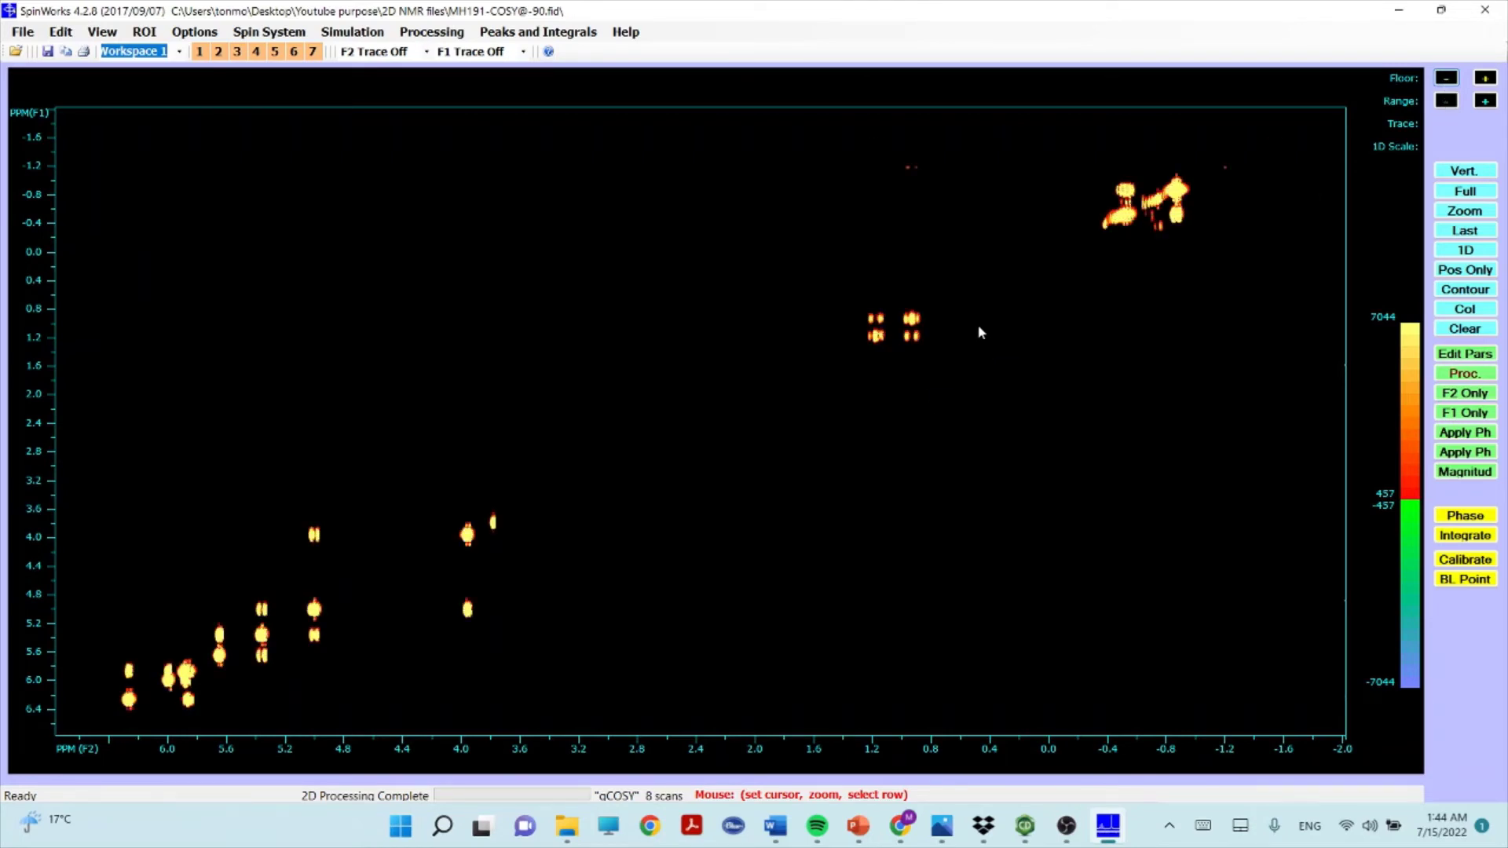
{"action": "left_click", "coordinate": [1129, 228]}
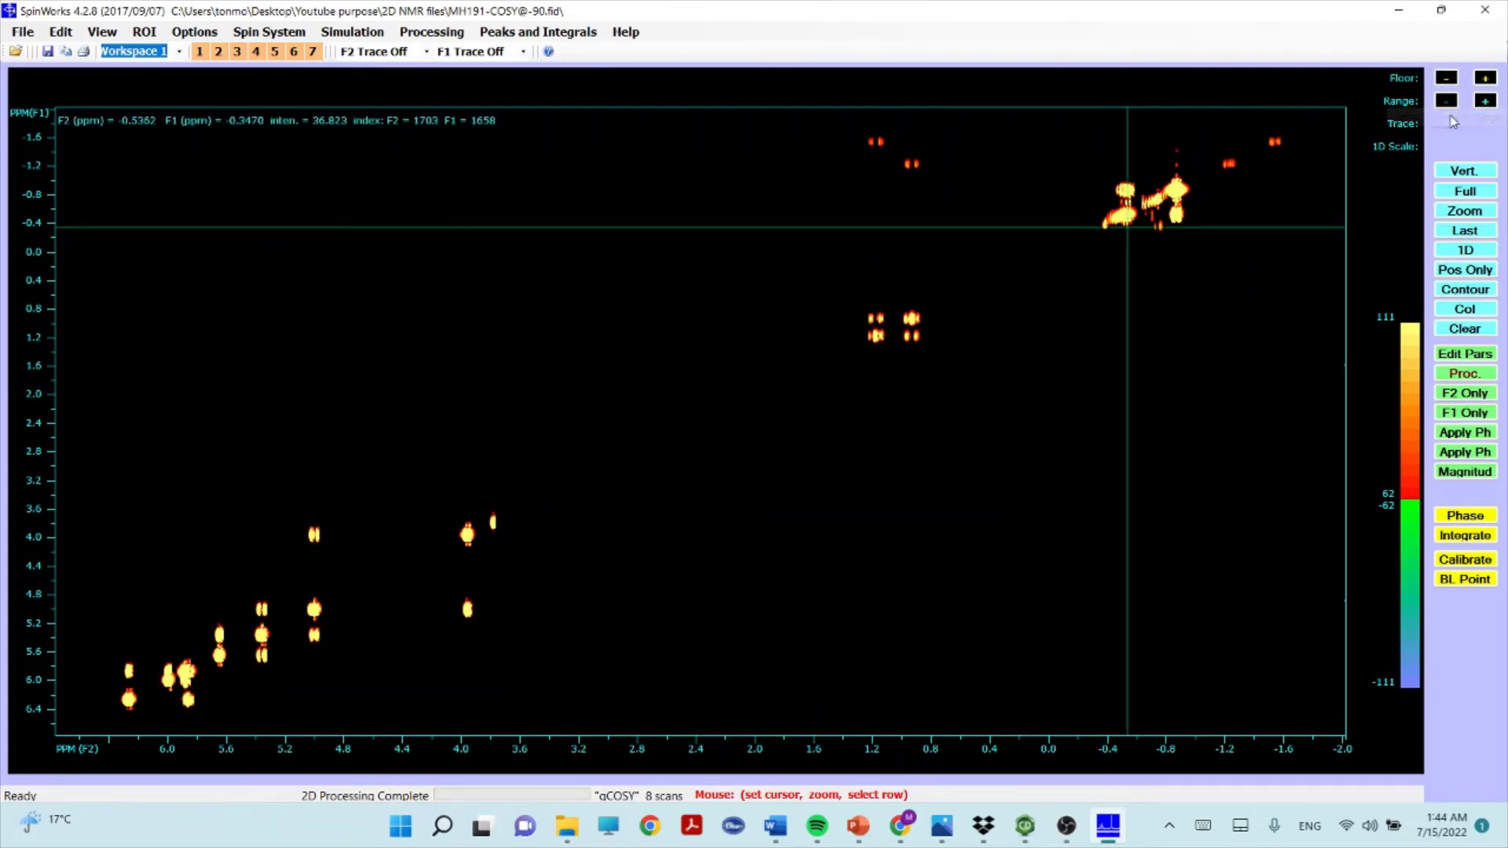
- Raise the contouring threshold of the COSY spectrum to a floor of 128
{"action": "left_click", "coordinate": [1485, 78]}
{"action": "left_click", "coordinate": [1486, 79]}
{"action": "left_click", "coordinate": [1485, 78]}
{"action": "left_click", "coordinate": [1486, 79]}
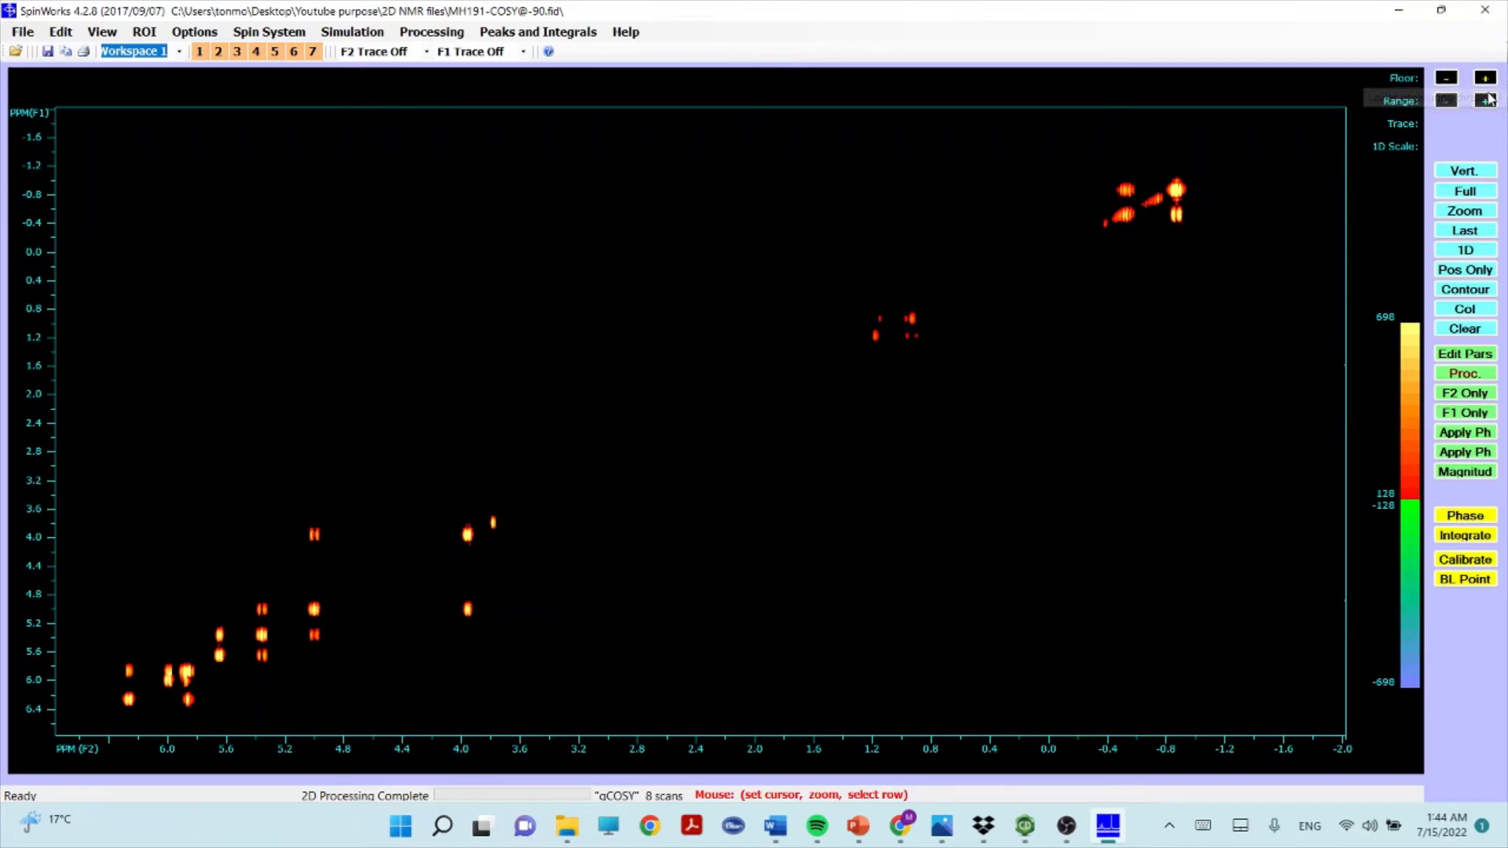
- Adjust the contouring range of the COSY spectrum up and down until it is set to 230
{"action": "left_click", "coordinate": [1448, 102]}
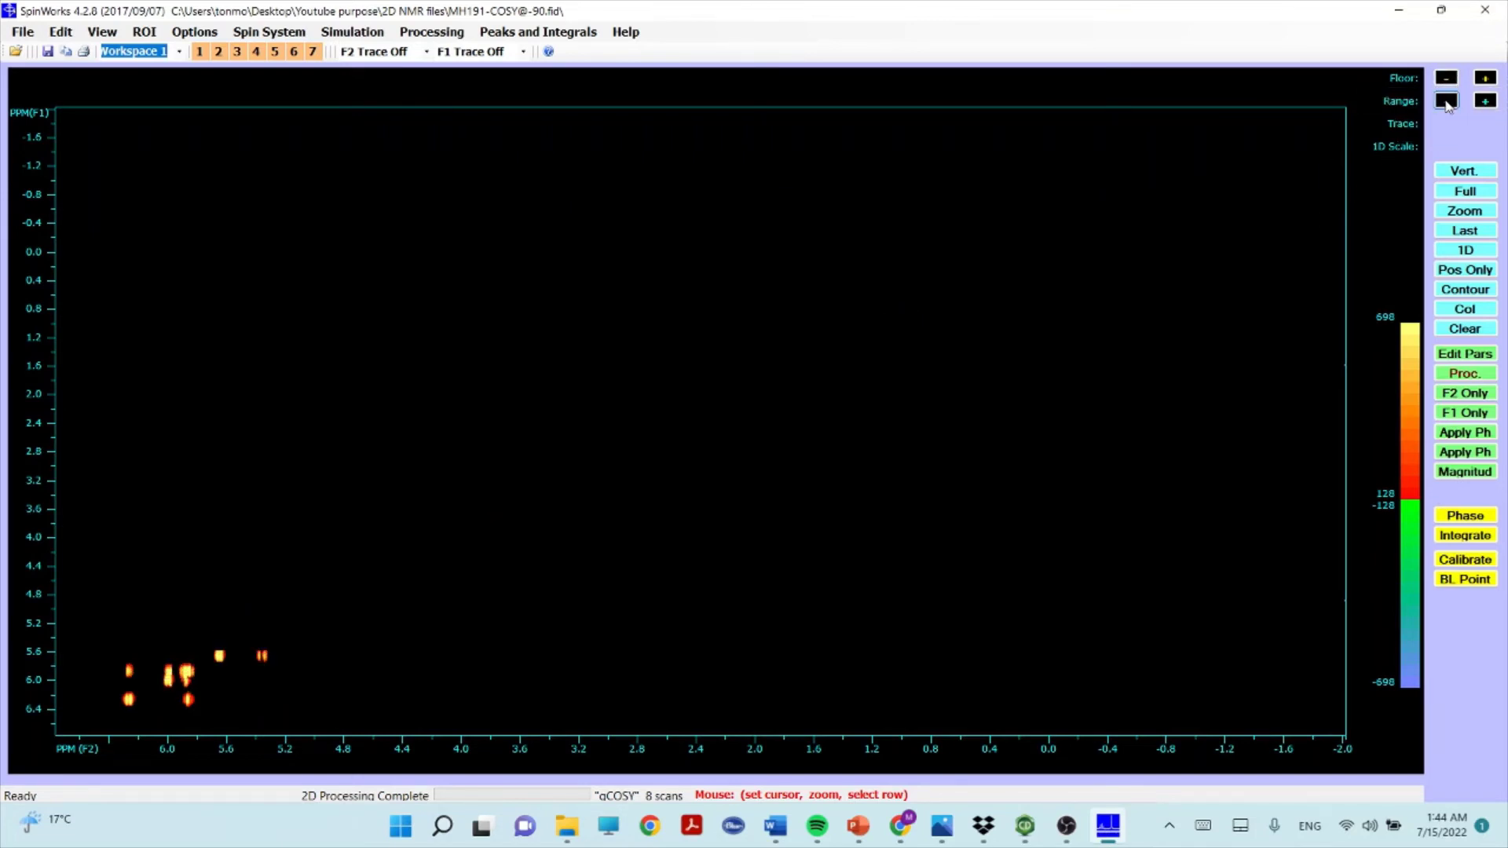
{"action": "left_click", "coordinate": [1448, 102]}
{"action": "left_click", "coordinate": [1447, 102]}
{"action": "left_click", "coordinate": [1447, 103]}
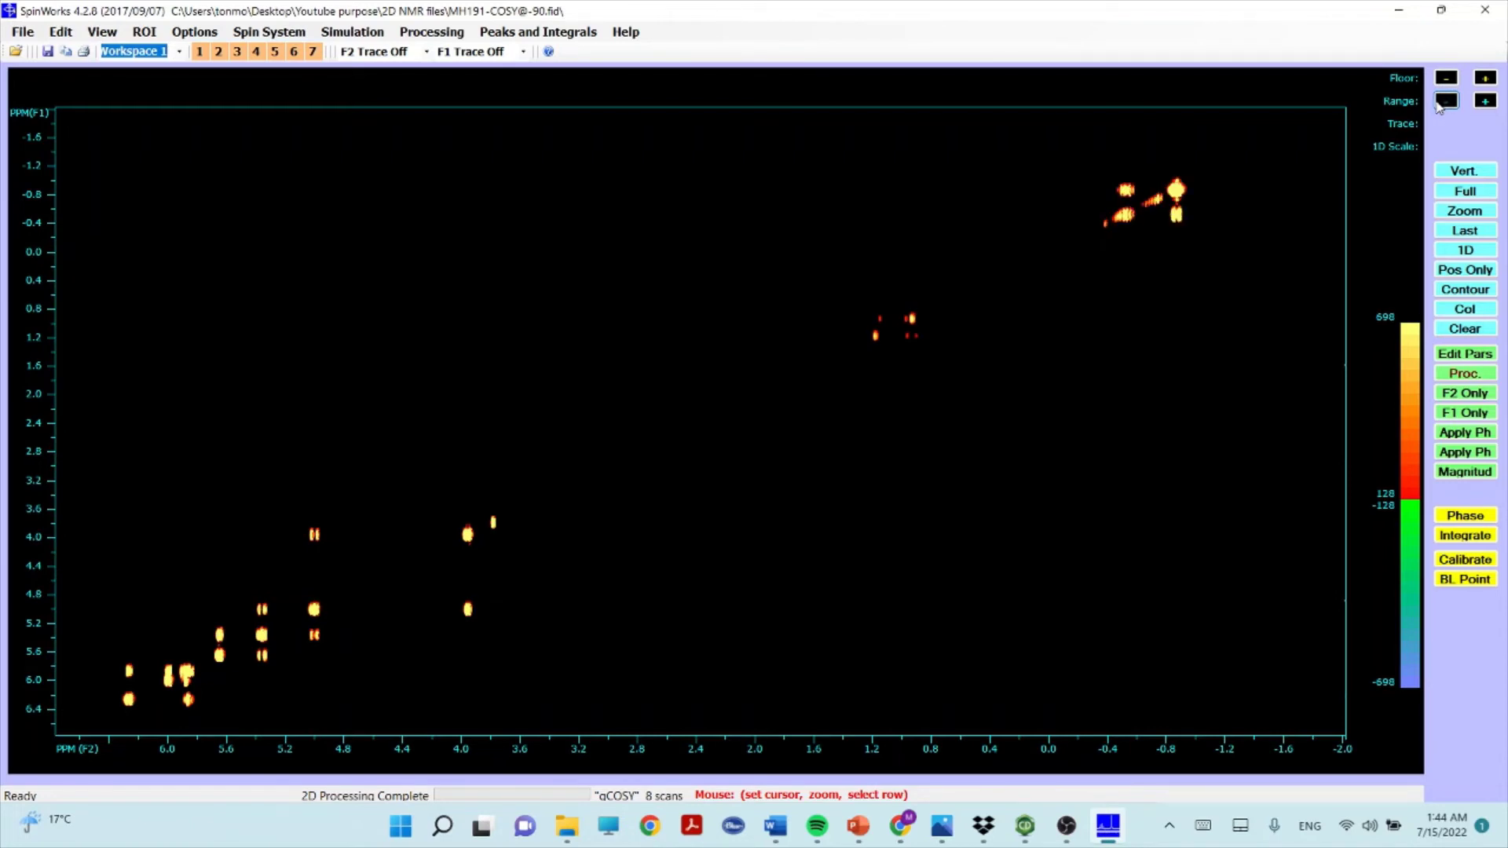
{"action": "left_click", "coordinate": [1488, 101]}
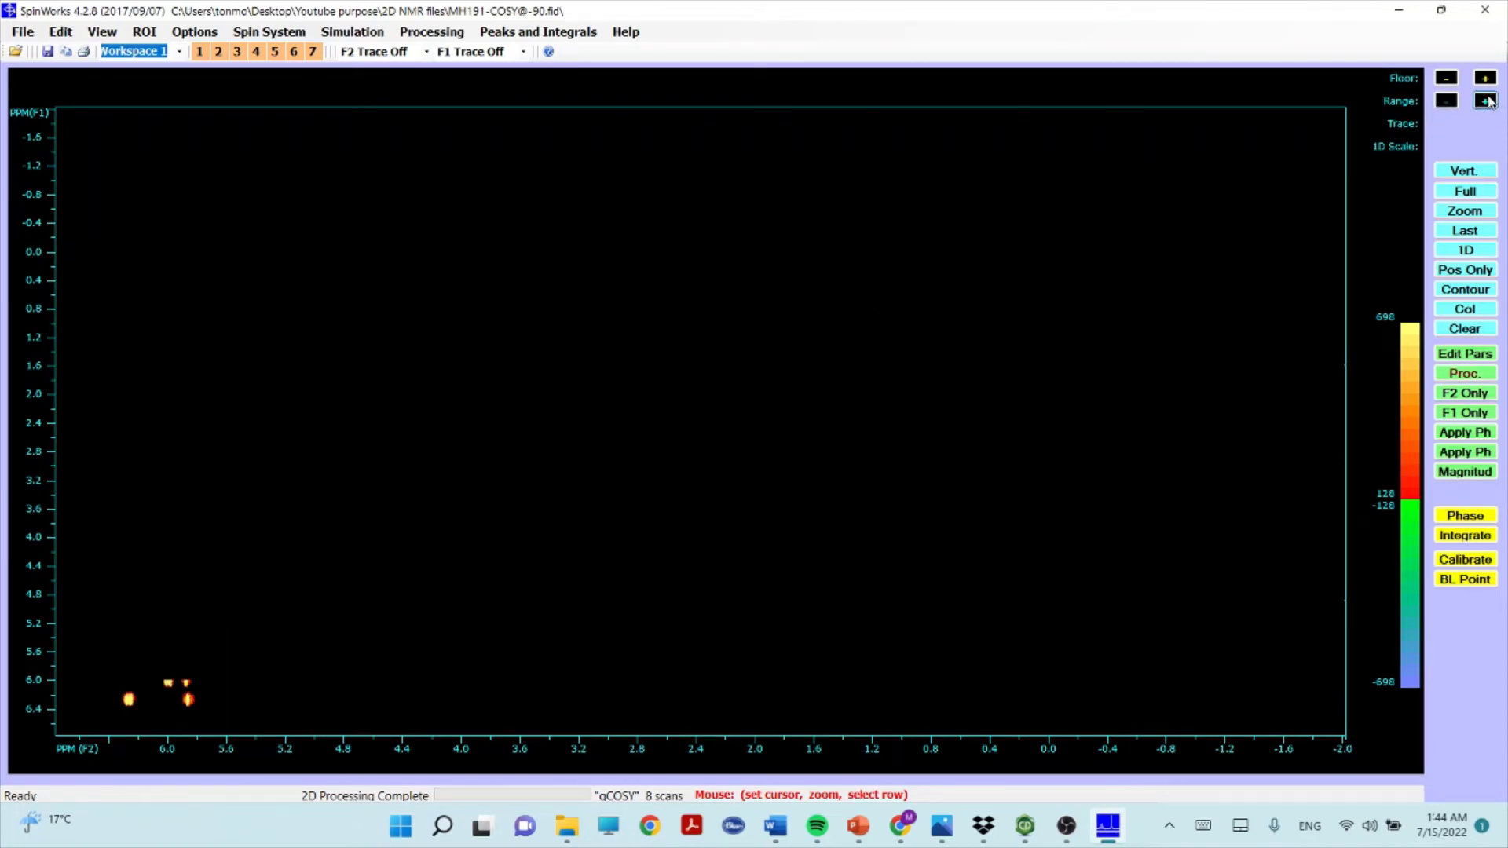
{"action": "left_click", "coordinate": [1487, 101]}
{"action": "left_click", "coordinate": [1487, 101]}
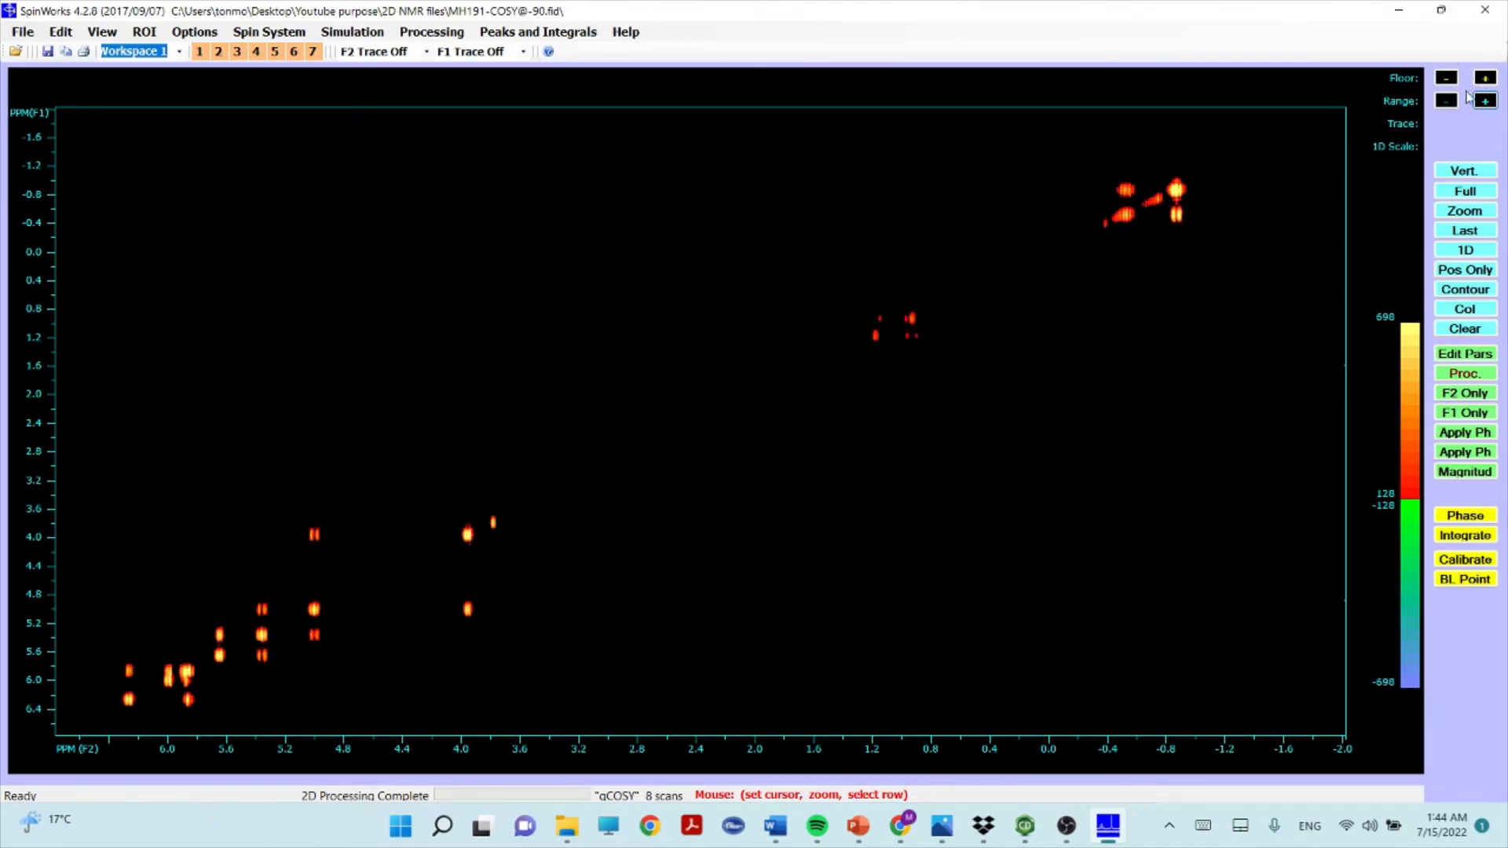
{"action": "left_click", "coordinate": [1447, 101]}
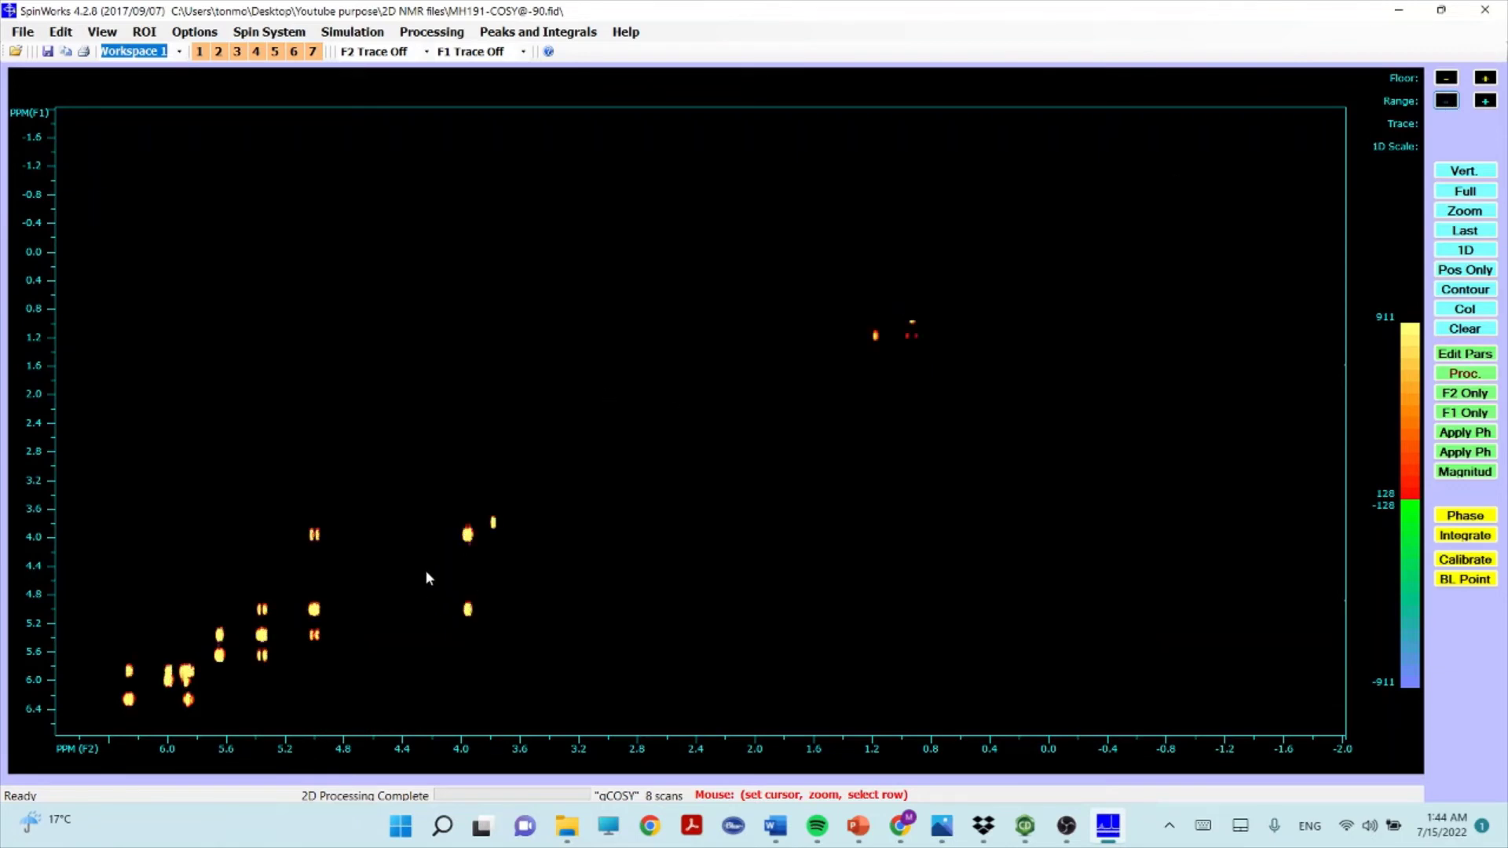
{"action": "left_click", "coordinate": [1282, 276]}
{"action": "left_click", "coordinate": [1447, 77]}
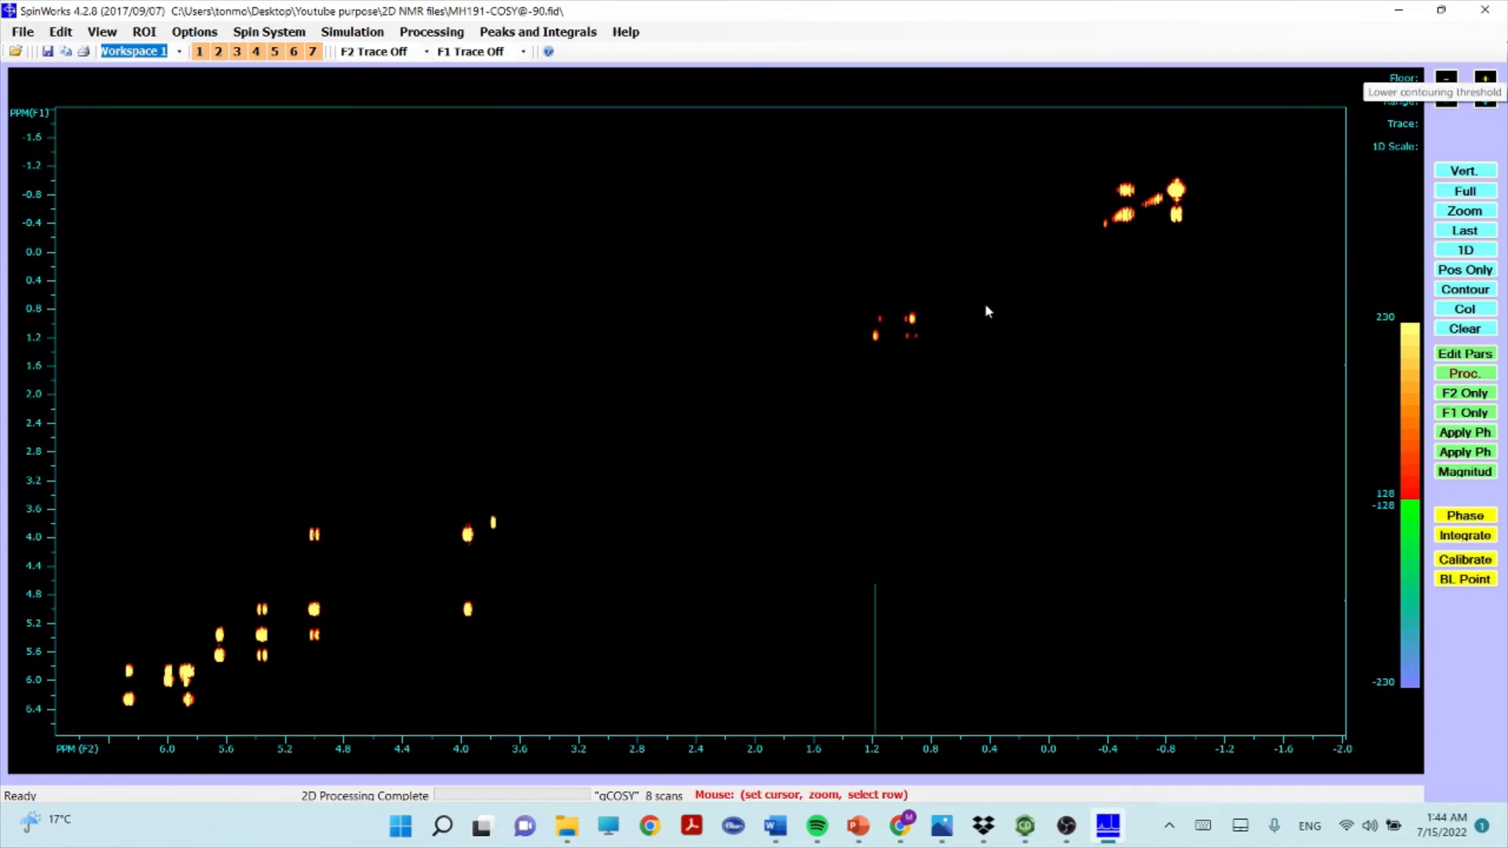
- Try to place the cursor on the small isolated diagonal peak near 3.8 ppm in the unzoomed COSY spectrum
{"action": "left_click", "coordinate": [685, 365]}
{"action": "left_click", "coordinate": [677, 409]}
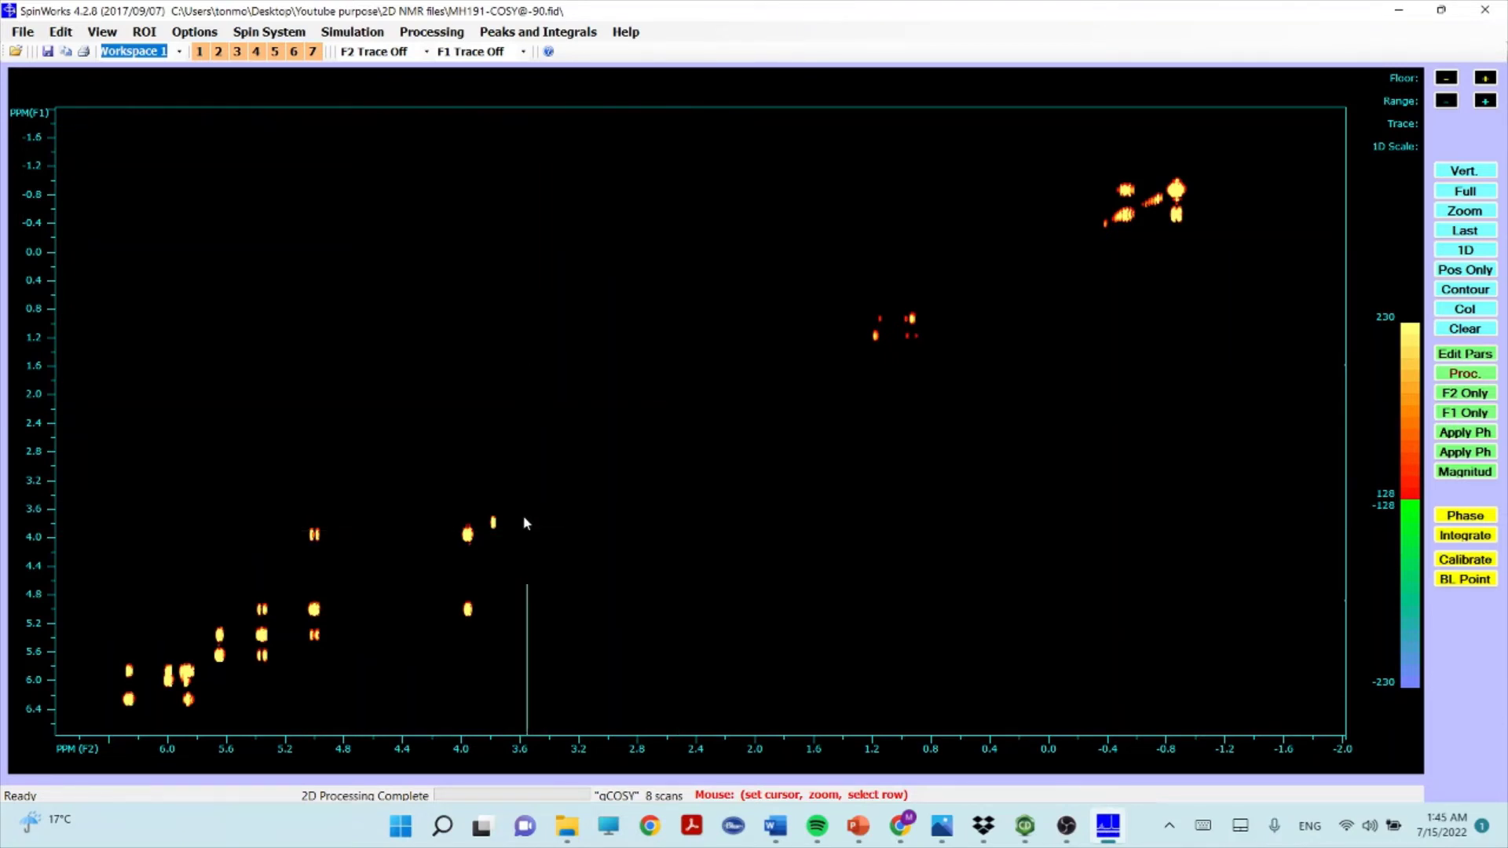
{"action": "left_click", "coordinate": [494, 523]}
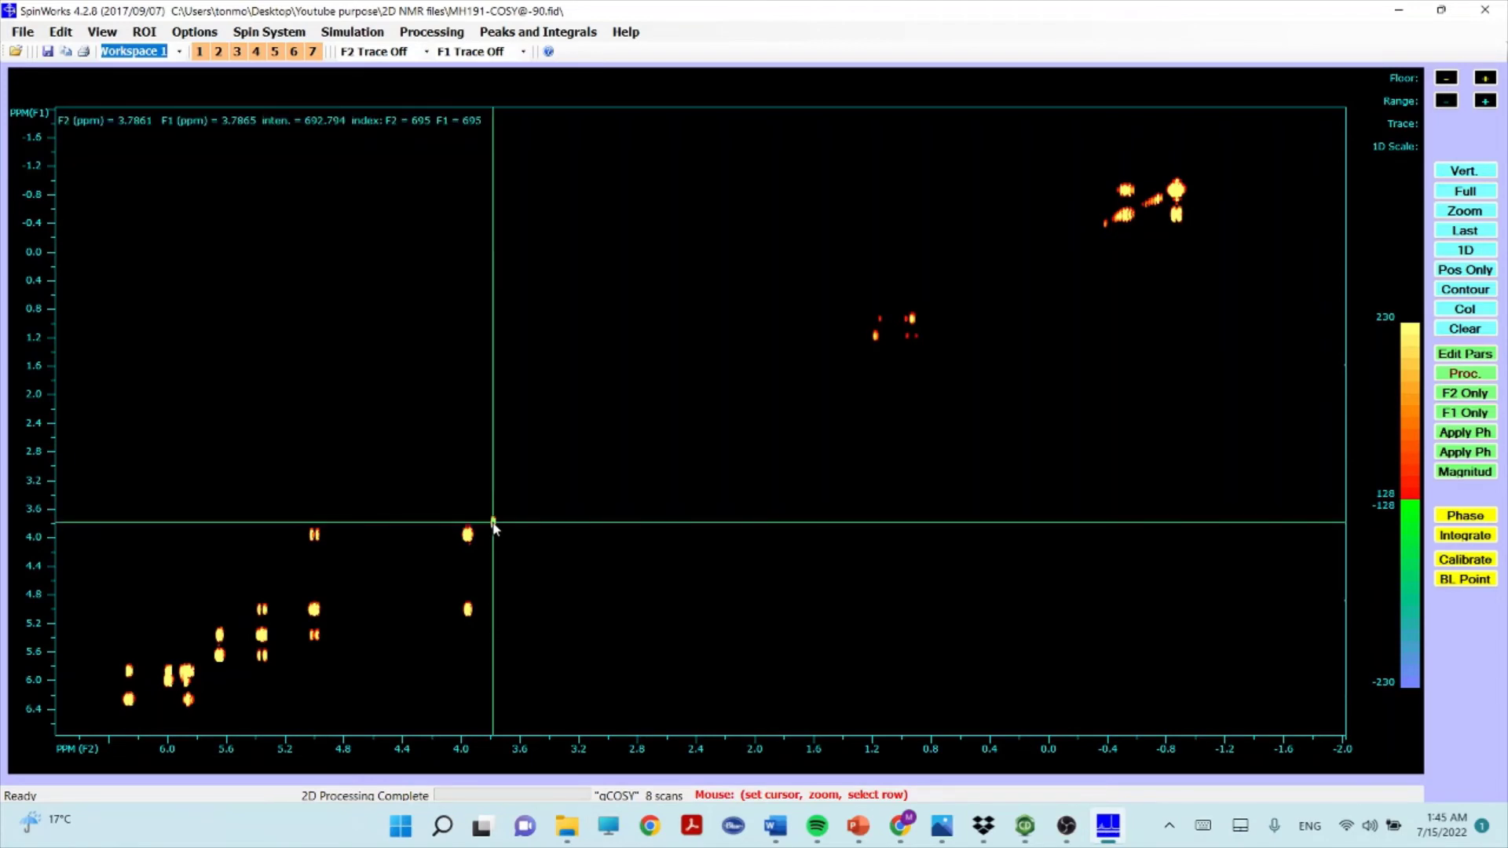
{"action": "left_click", "coordinate": [494, 528]}
{"action": "left_click", "coordinate": [494, 526]}
{"action": "left_click", "coordinate": [493, 526]}
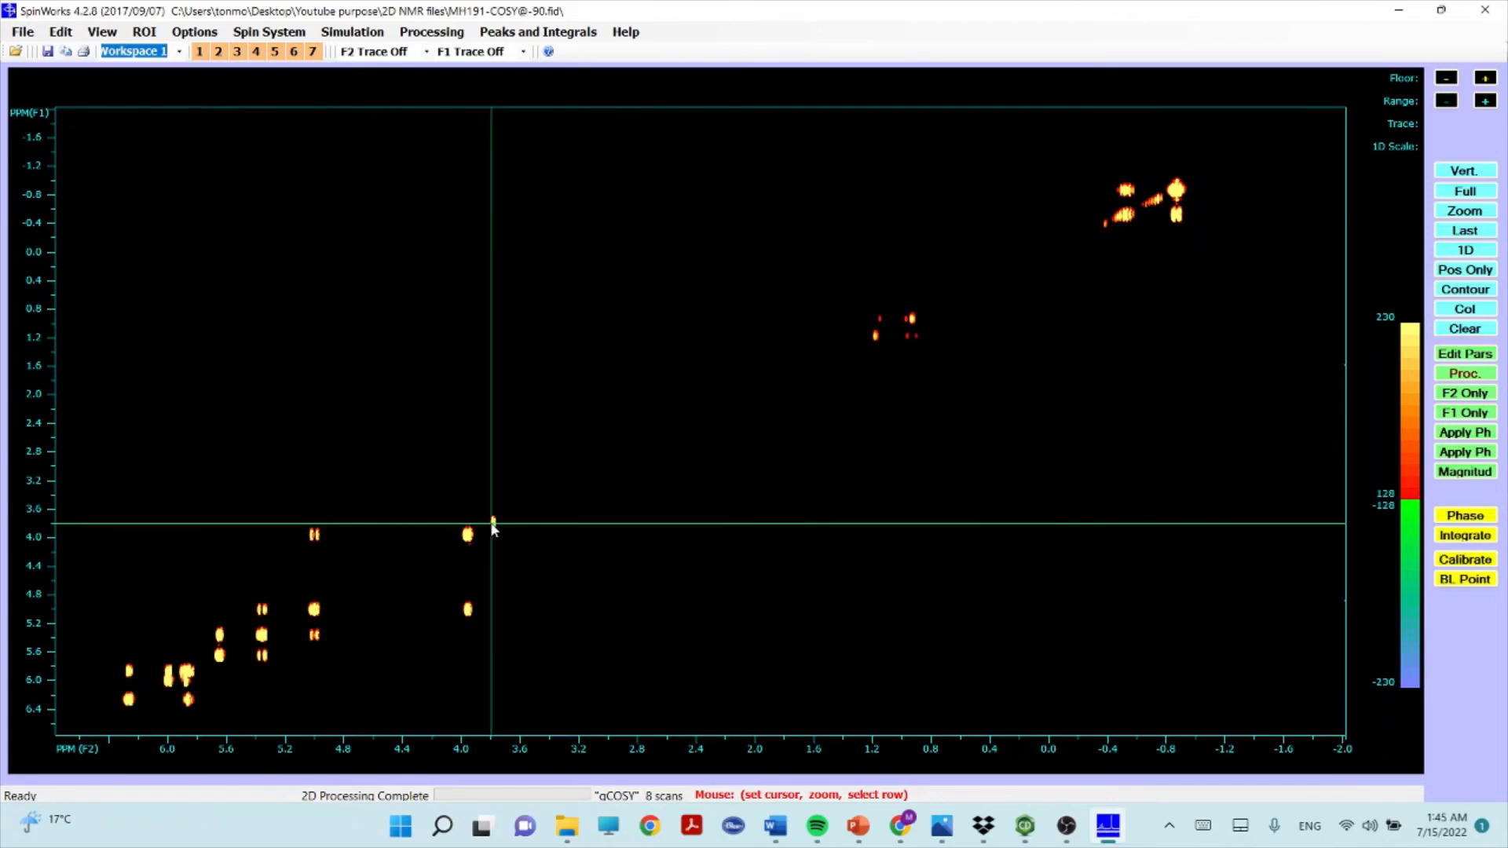
{"action": "left_click", "coordinate": [494, 528]}
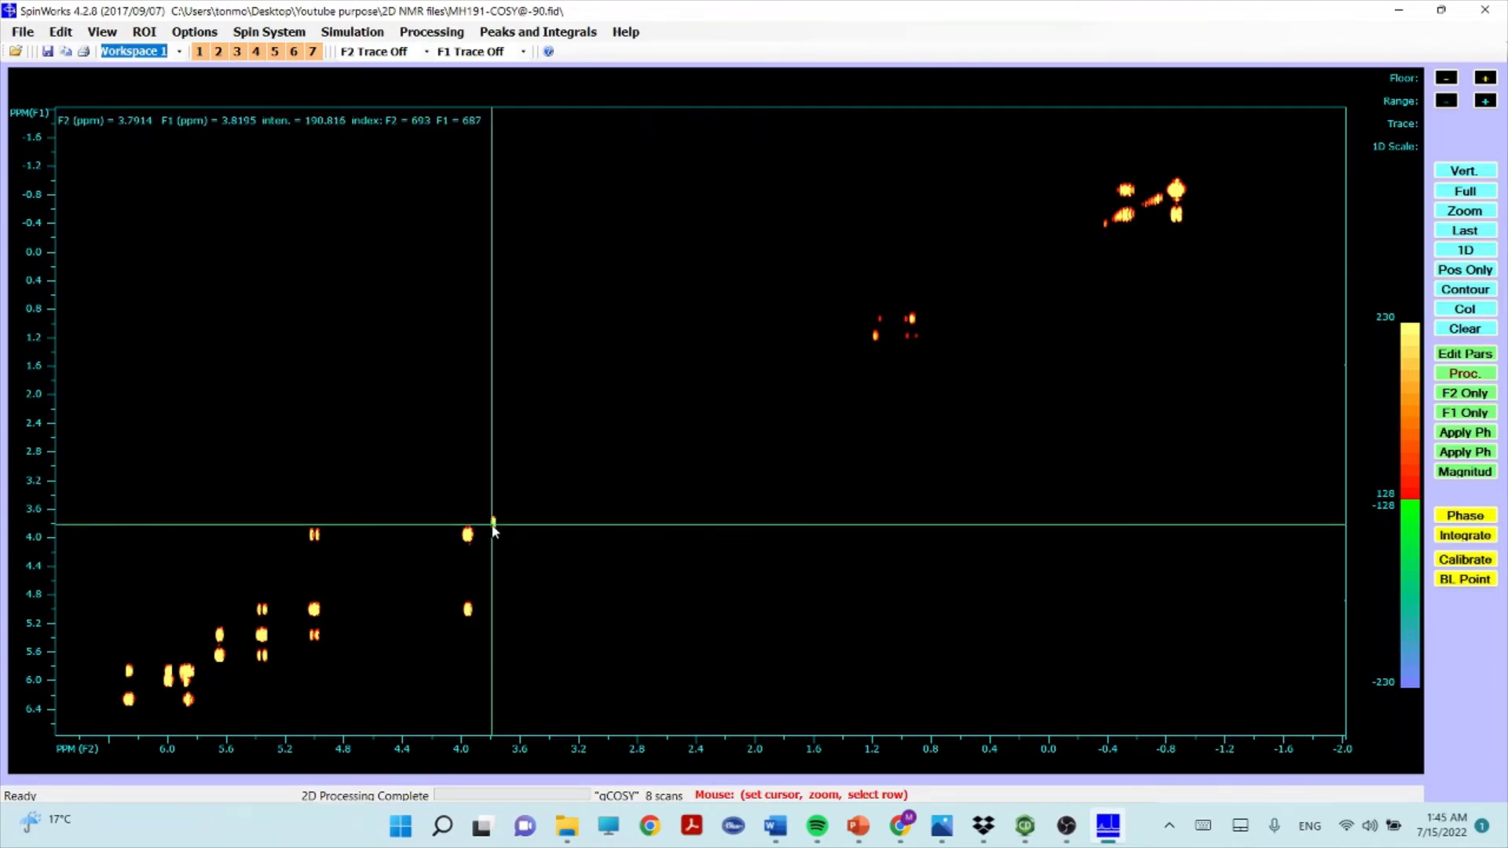
{"action": "left_click", "coordinate": [501, 540]}
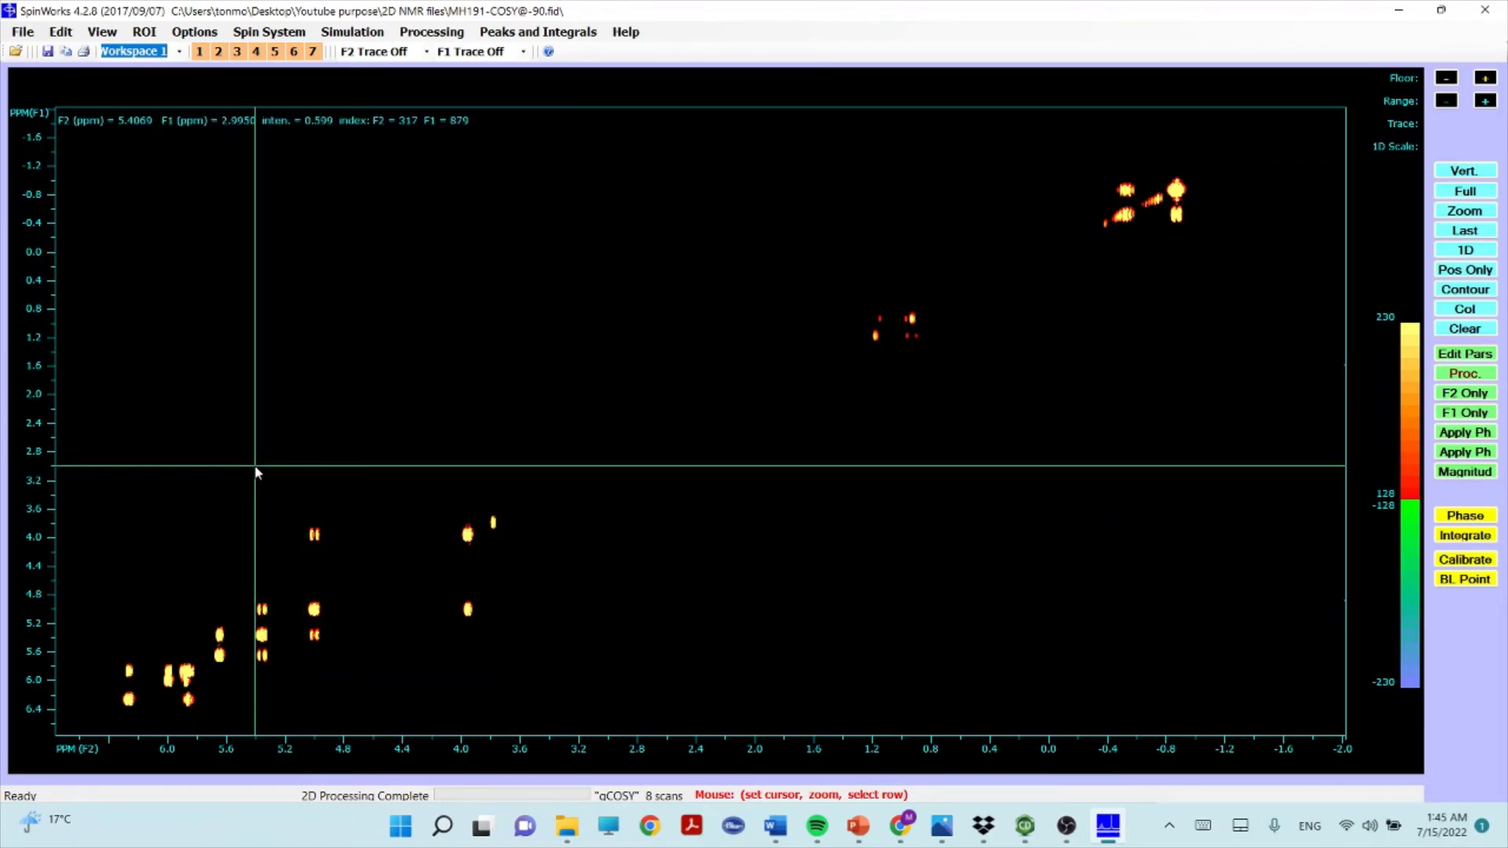
- Enlarge the region around the isolated diagonal peak and fix the reference cursor on its centre at about 3.78 ppm
{"action": "mouse_move", "coordinate": [256, 469]}
{"action": "left_mouse_down"}
{"action": "mouse_move", "coordinate": [294, 525]}
{"action": "mouse_move", "coordinate": [463, 643]}
{"action": "mouse_move", "coordinate": [659, 683]}
{"action": "left_mouse_up"}
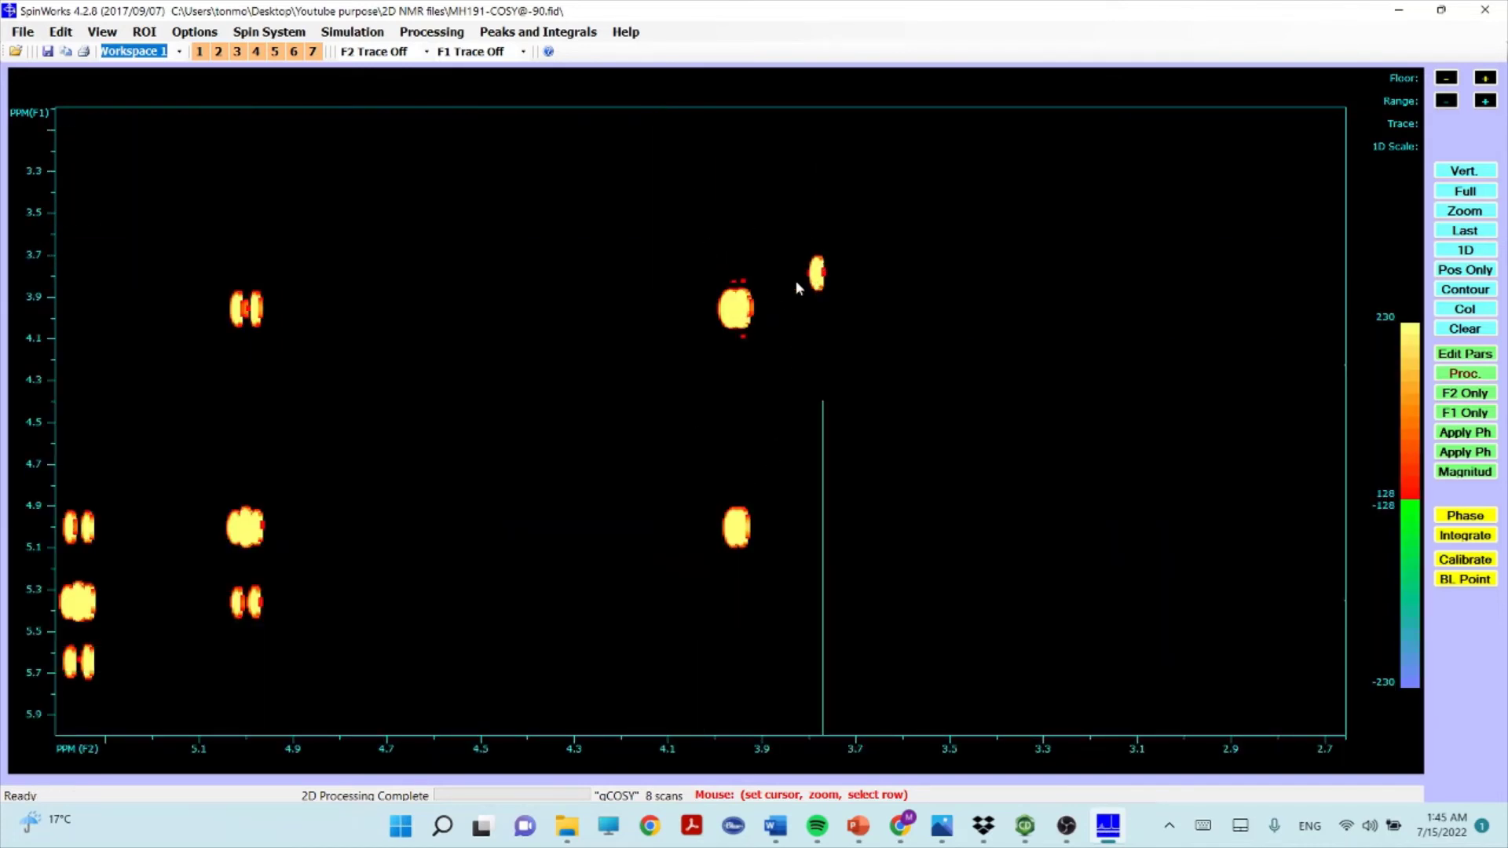
{"action": "left_click", "coordinate": [836, 281]}
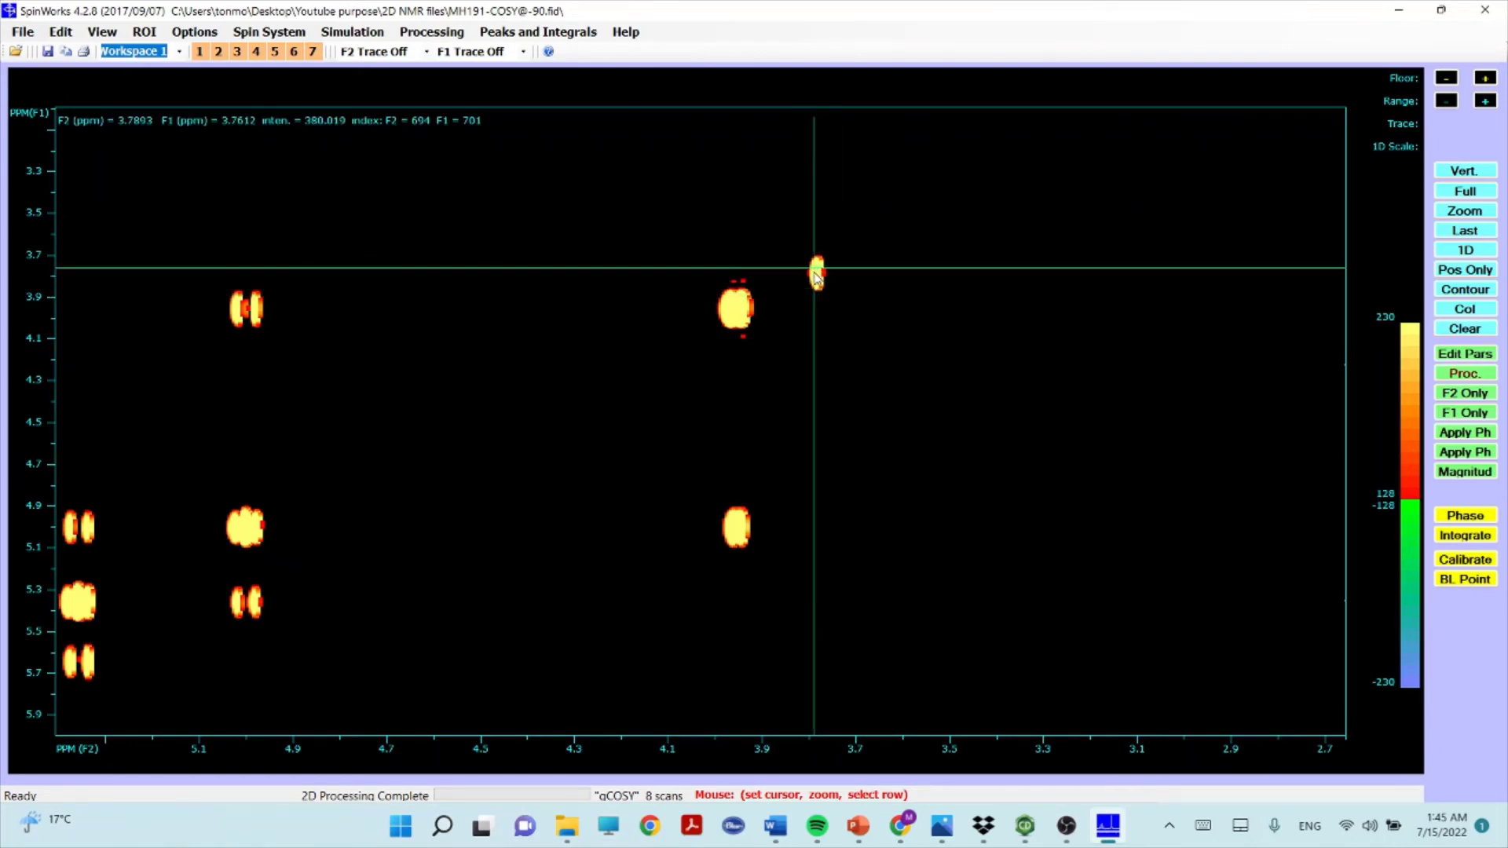
{"action": "left_click", "coordinate": [817, 275]}
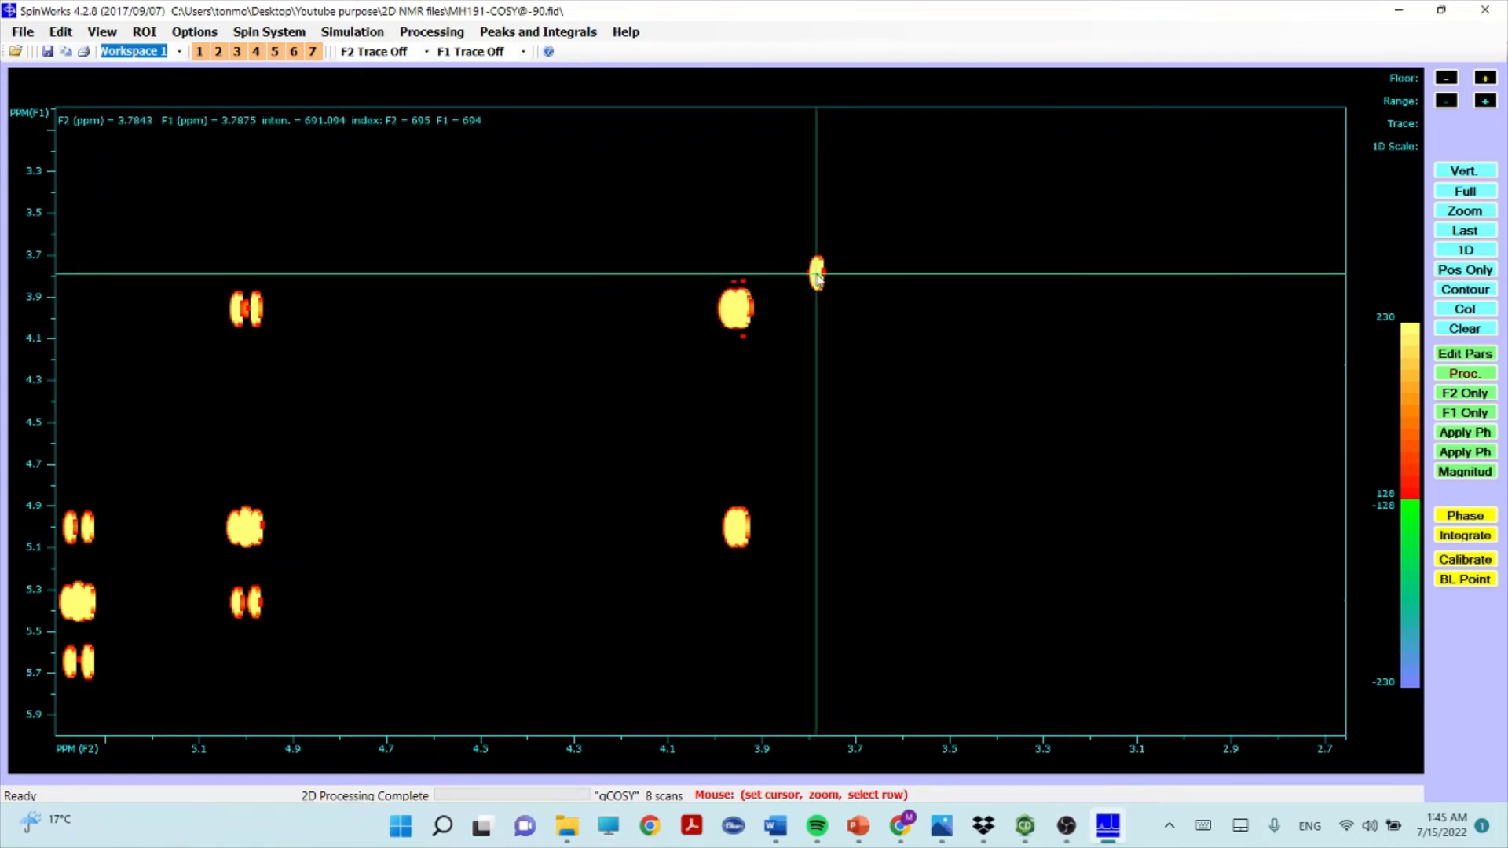
{"action": "left_click", "coordinate": [818, 278]}
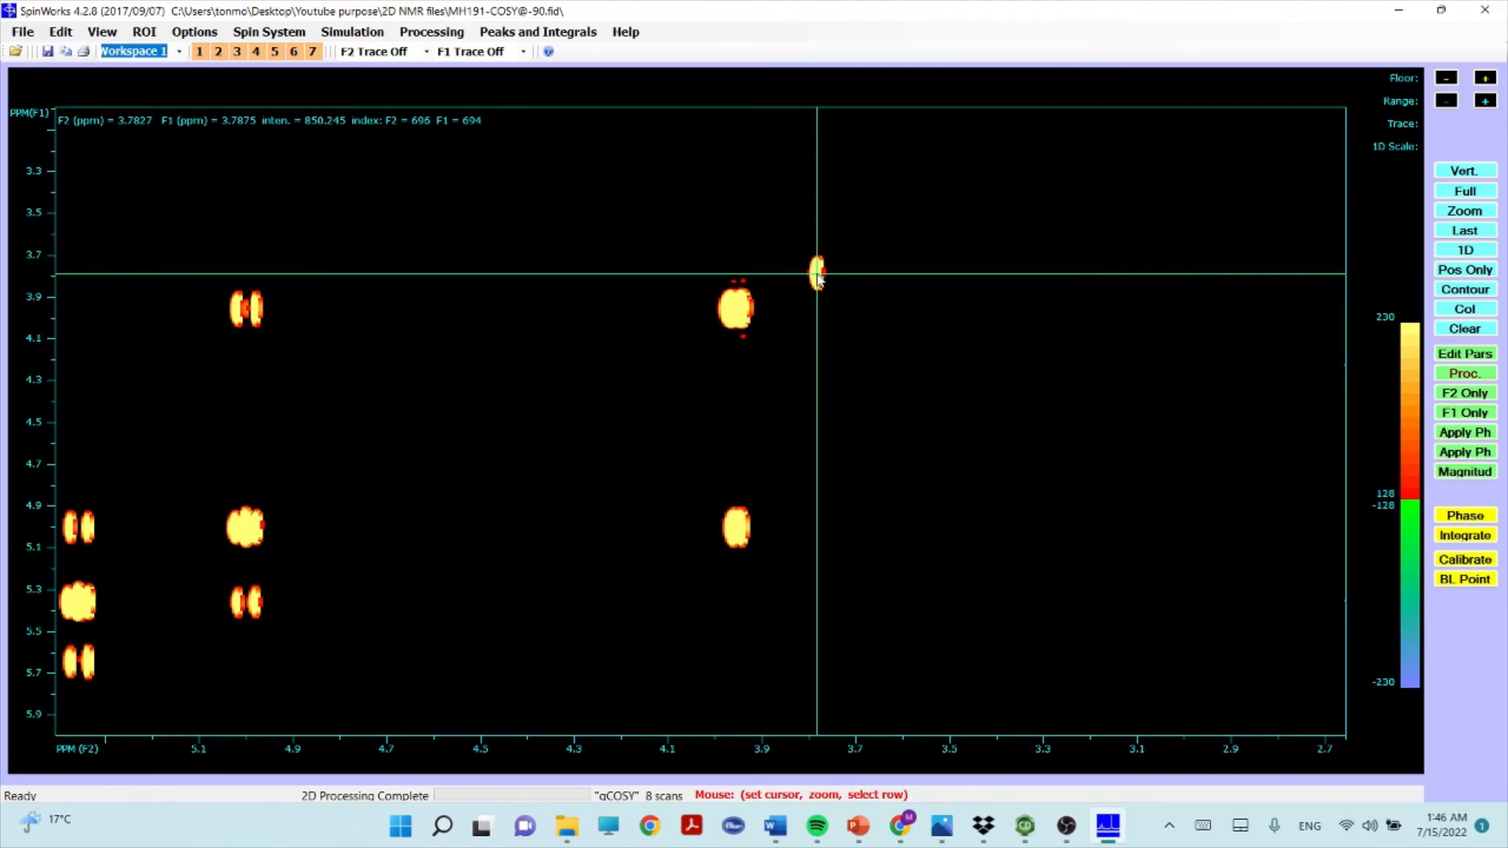
{"action": "left_click", "coordinate": [818, 279]}
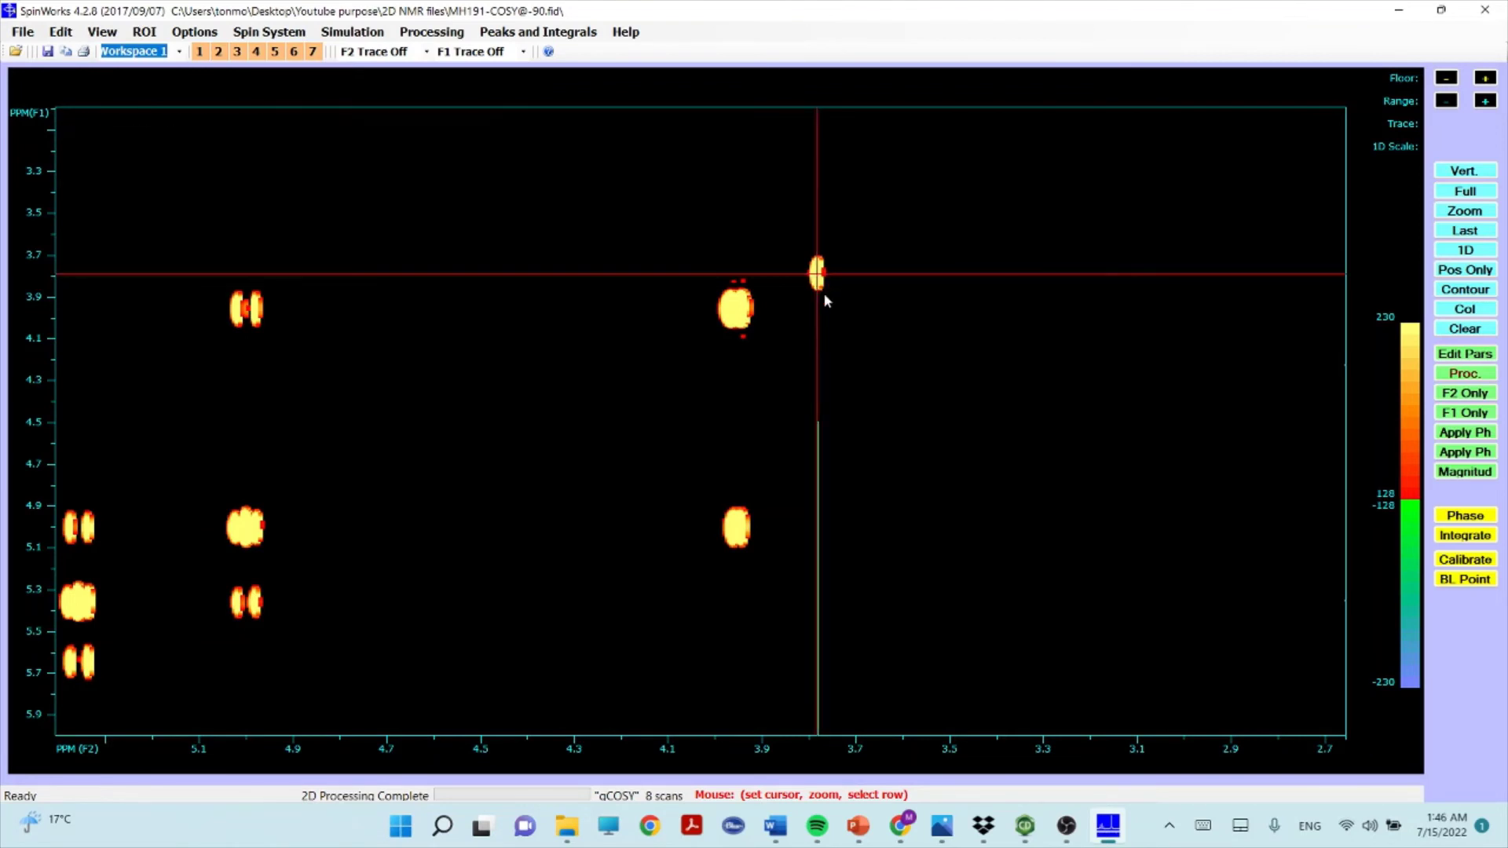
- Calibrate the marked peak to 5.31 ppm in both the F2 and F1 dimensions
{"action": "left_click", "coordinate": [1466, 559]}
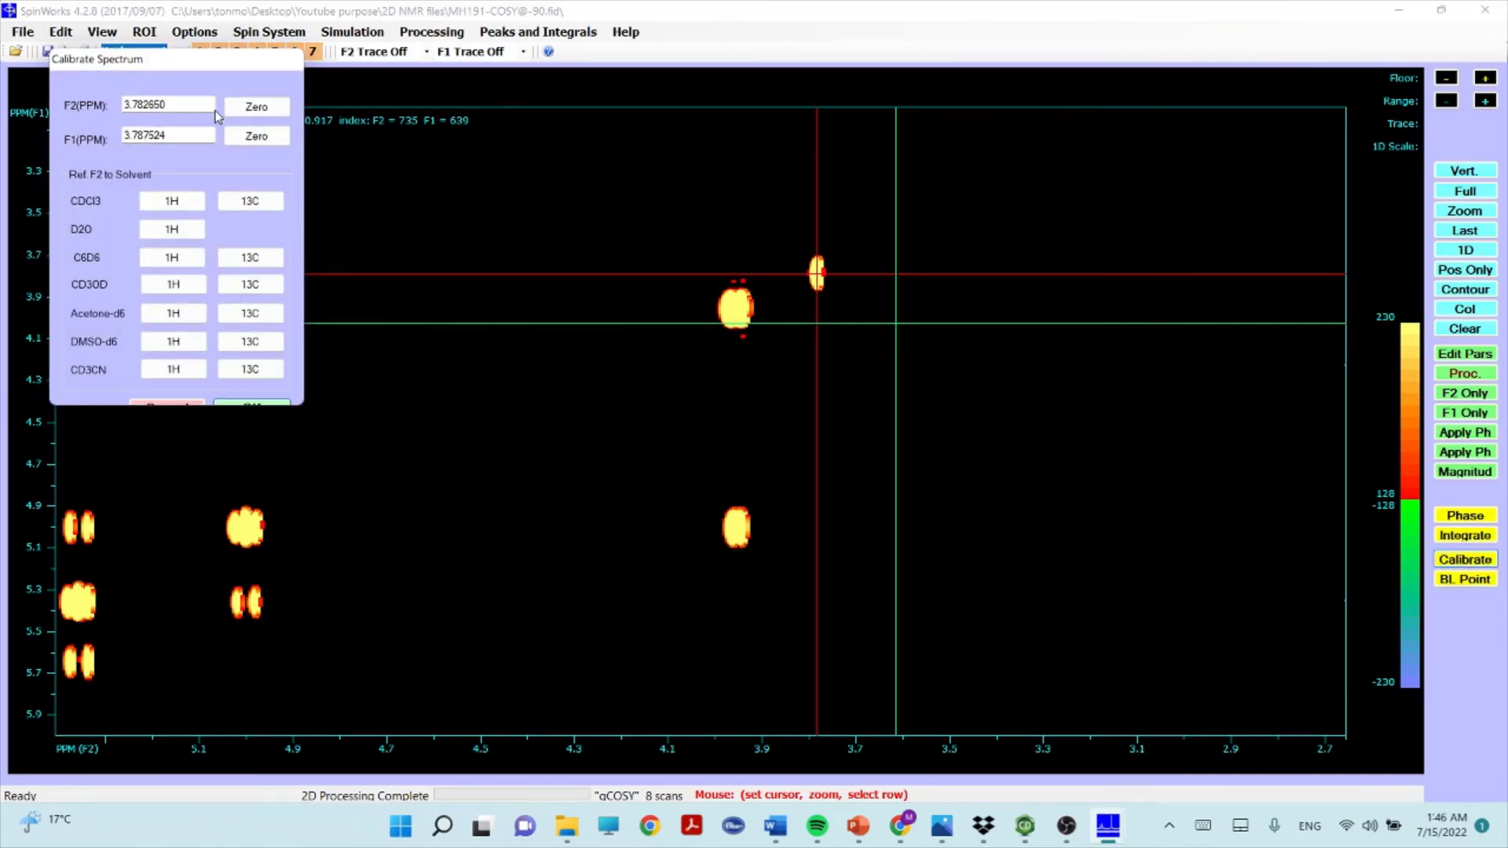
{"action": "left_click_drag", "start_coordinate": [178, 108], "coordinate": [81, 110]}
{"action": "type", "text": "5.31"}
{"action": "key", "text": "Tab"}
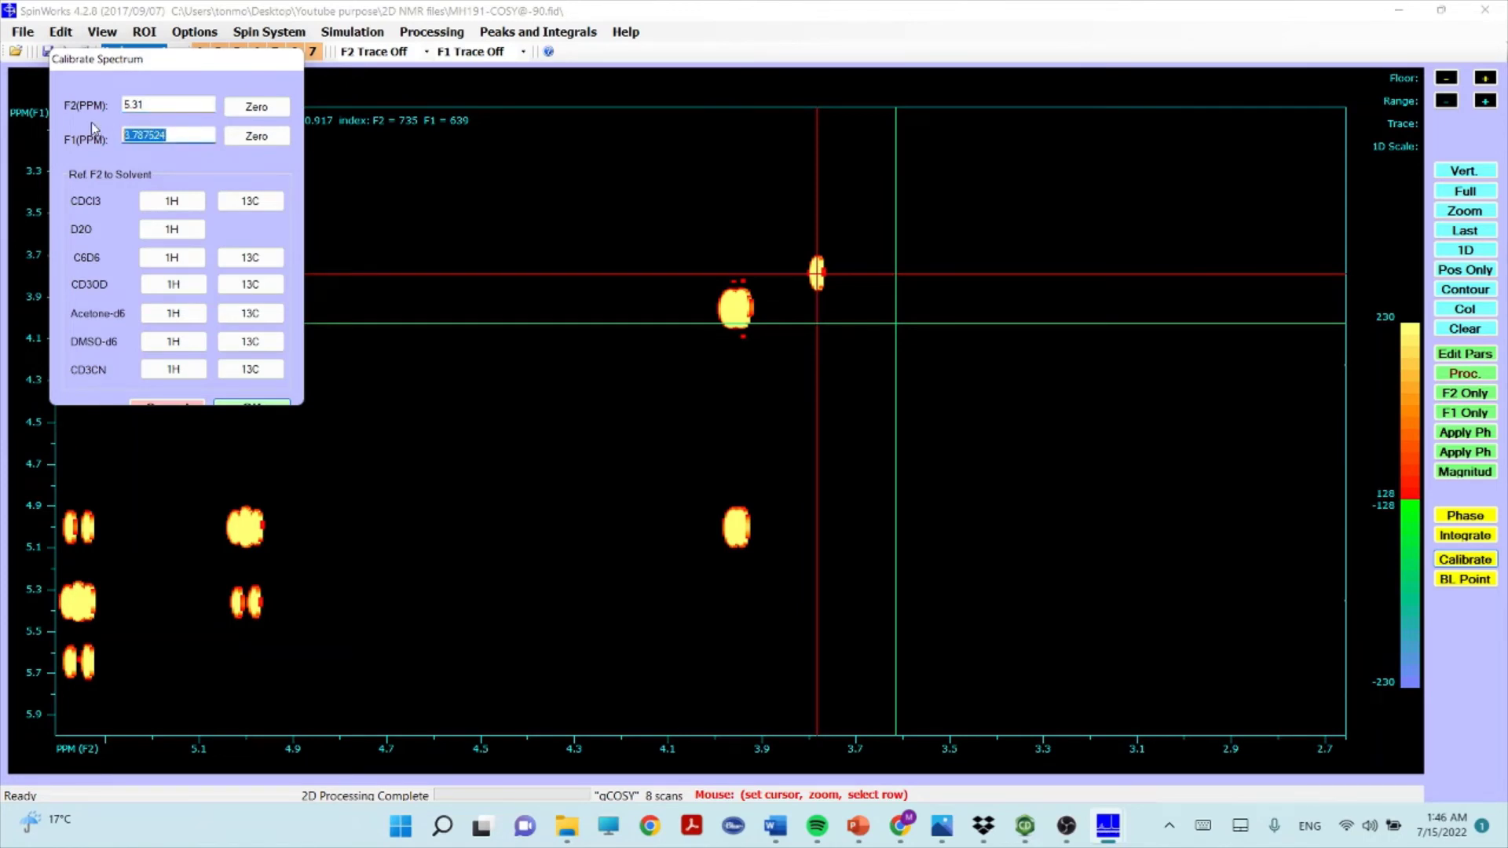
{"action": "type", "text": "5.31"}
{"action": "left_click", "coordinate": [240, 405]}
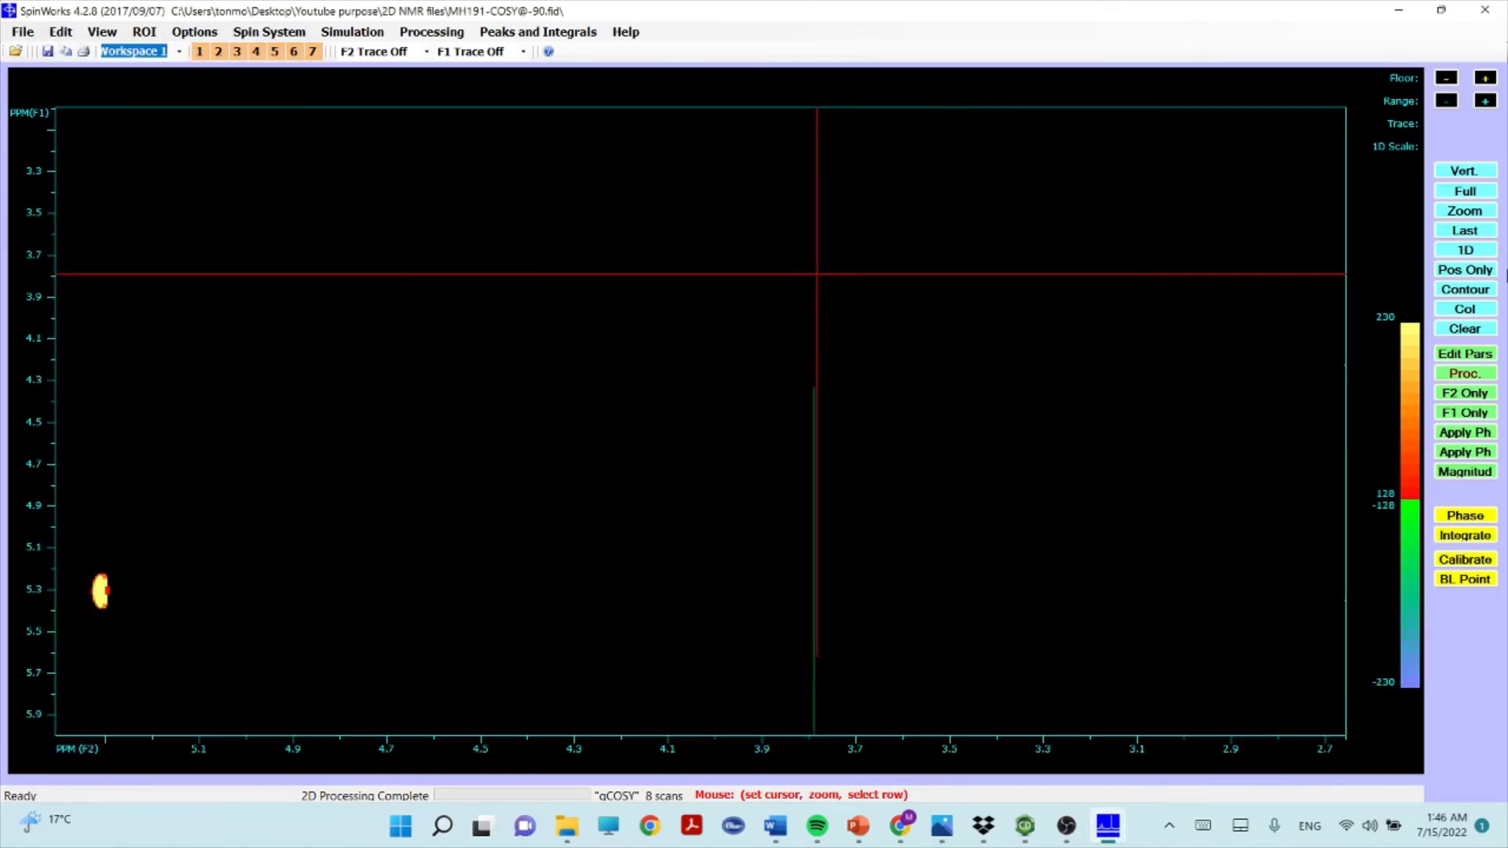
- Return to the full spectrum and zoom into the lower-field region, about 8.1 to 4.2 ppm in F2
{"action": "left_click", "coordinate": [1466, 191]}
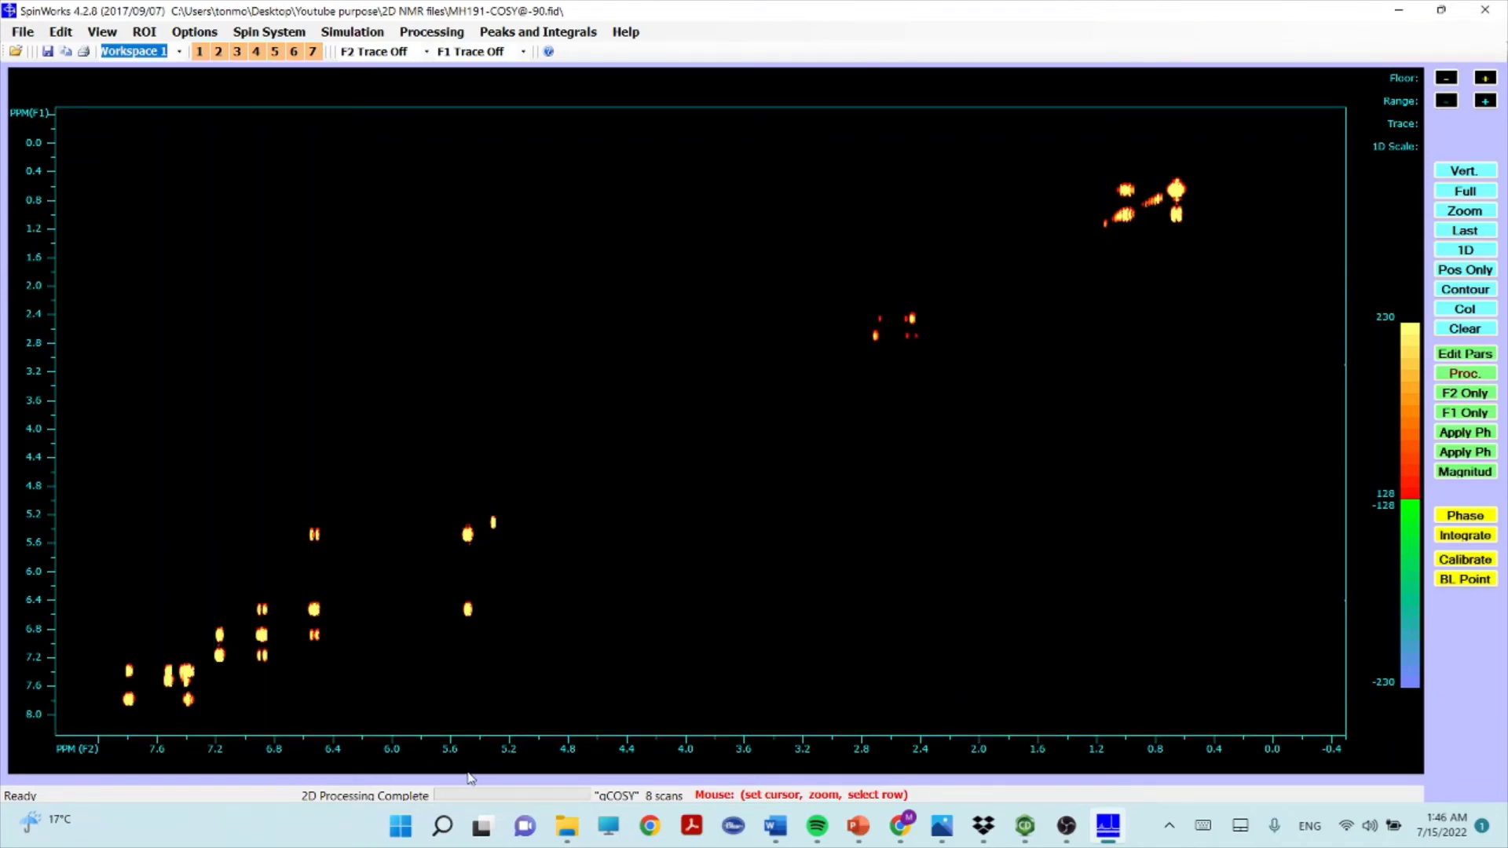
{"action": "left_click", "coordinate": [91, 464]}
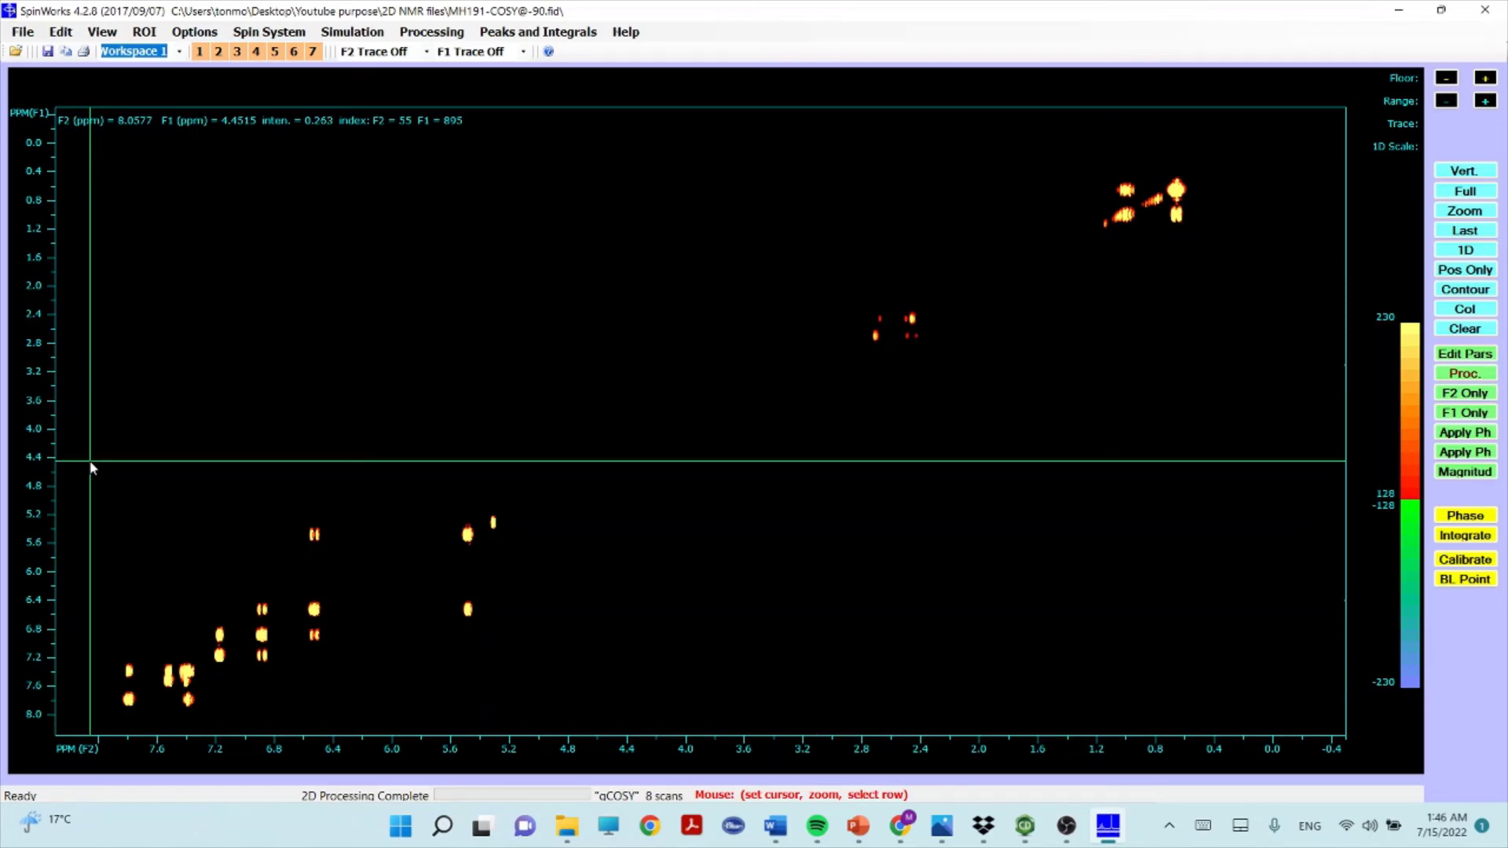
{"action": "left_click_drag", "start_coordinate": [92, 468], "coordinate": [666, 721]}
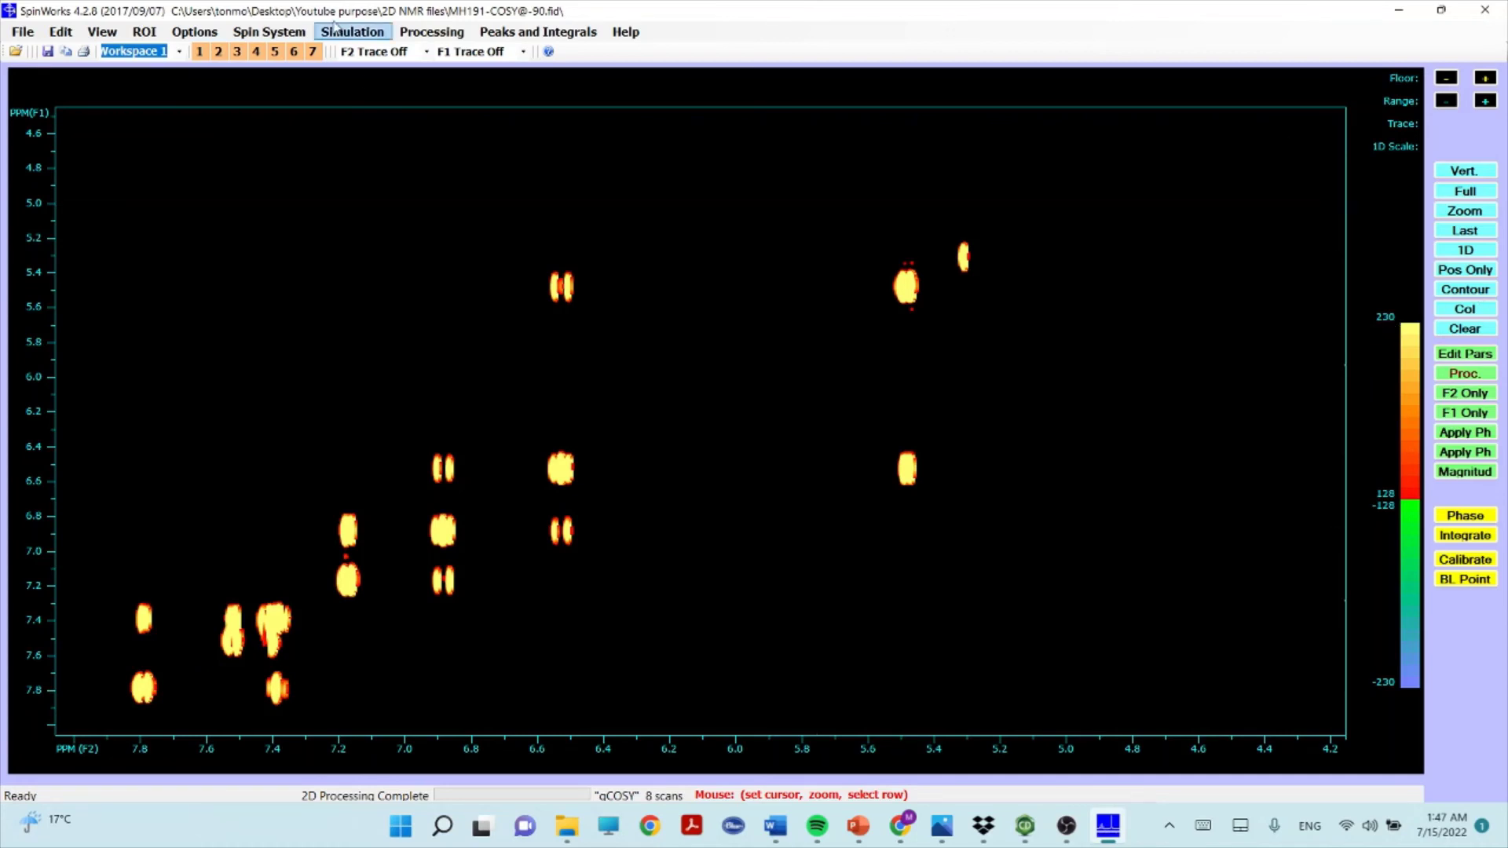
- Display the F2 trace as a skyline projection and scale it so that its peaks fit fully in view
{"action": "left_click", "coordinate": [428, 52]}
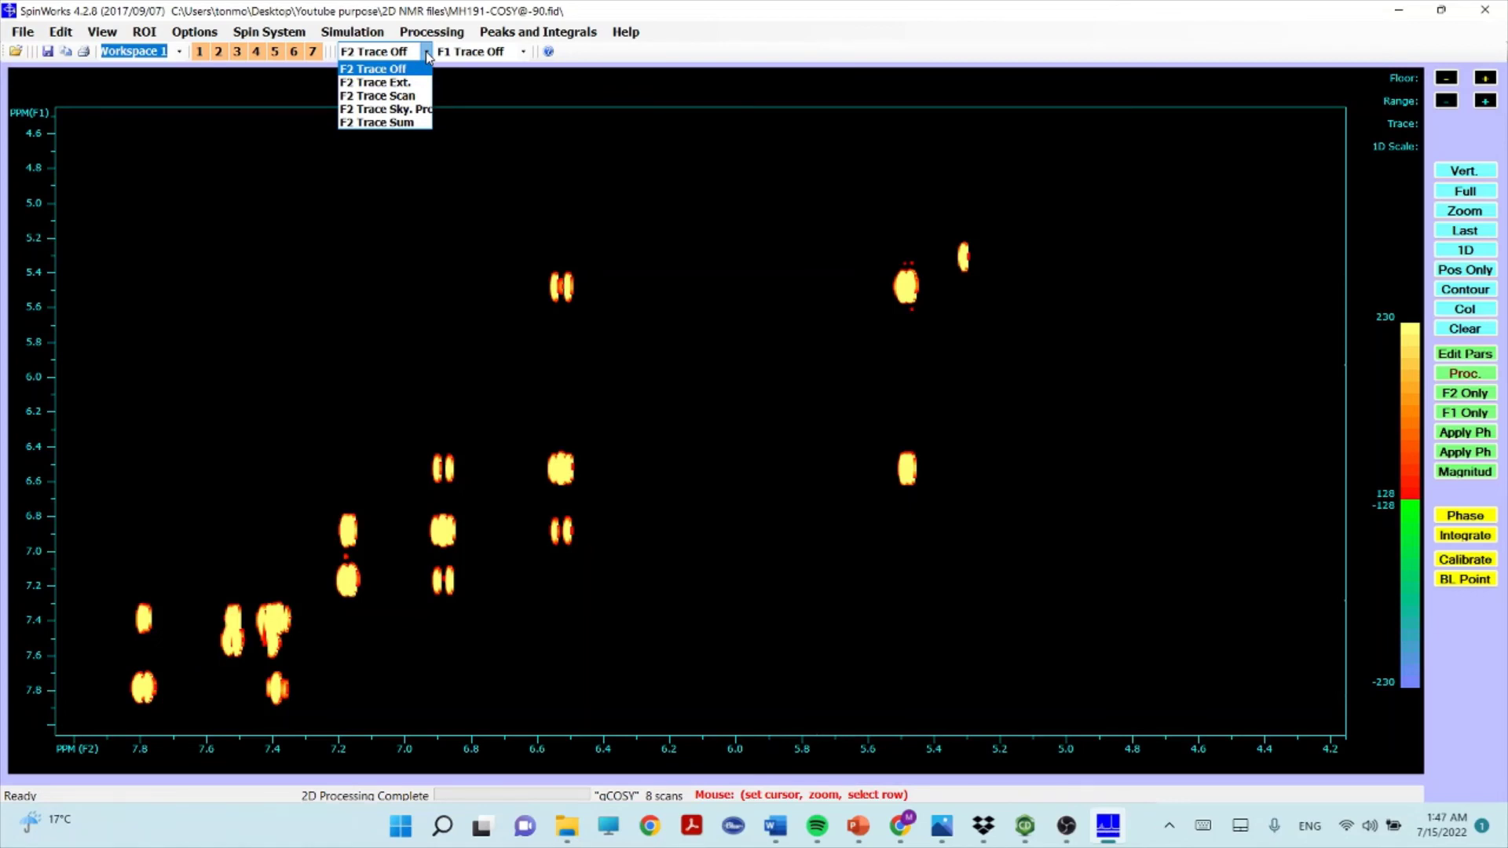
{"action": "left_click", "coordinate": [425, 115]}
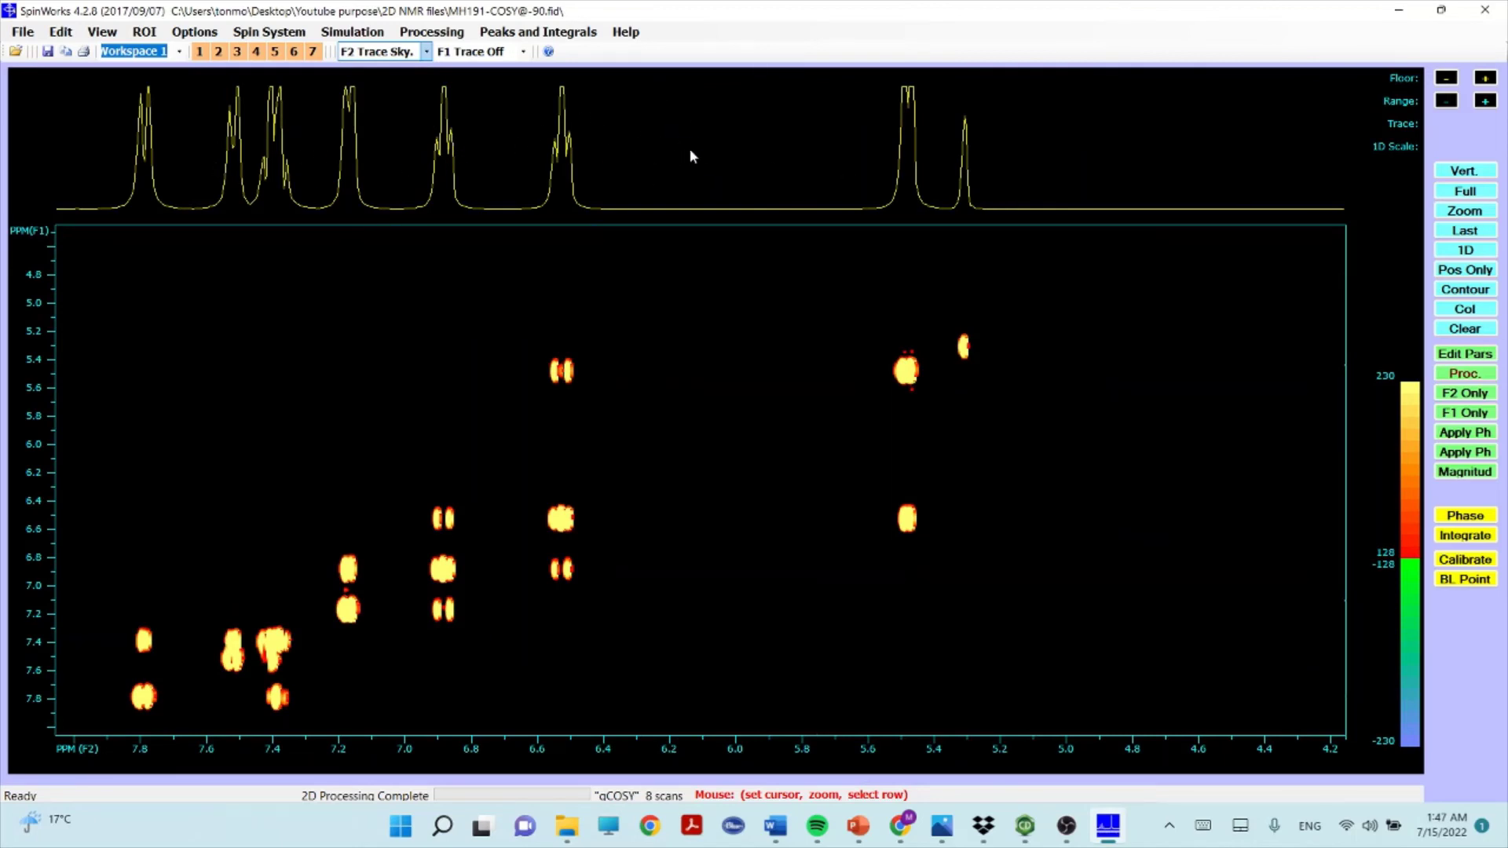
{"action": "scroll", "coordinate": [711, 149], "scroll_direction": "down", "scroll_amount": 4}
{"action": "scroll", "coordinate": [711, 153], "scroll_direction": "up", "scroll_amount": 3}
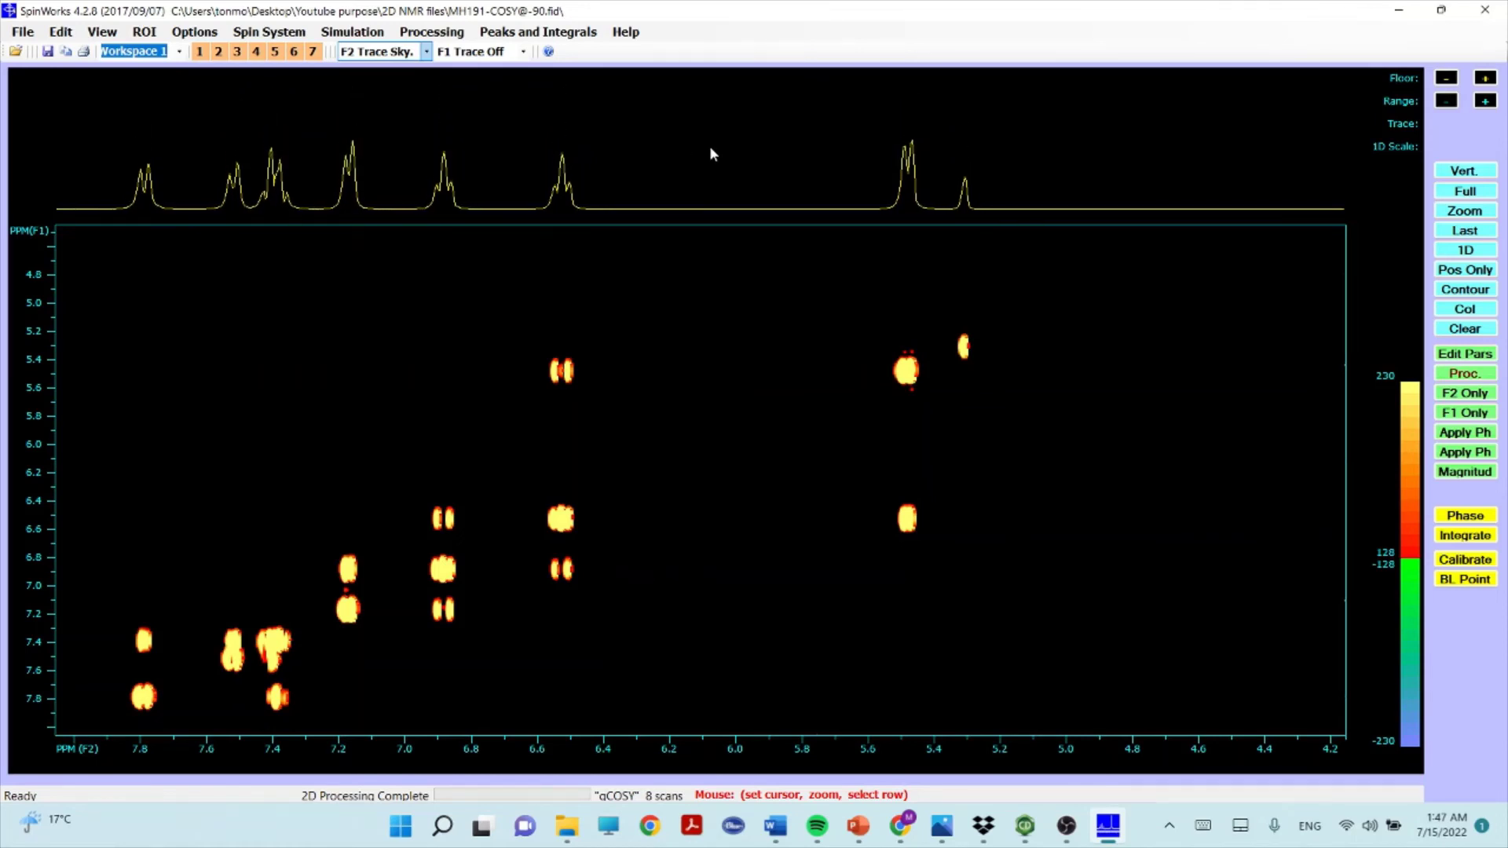
{"action": "scroll", "coordinate": [714, 154], "scroll_direction": "up", "scroll_amount": 1}
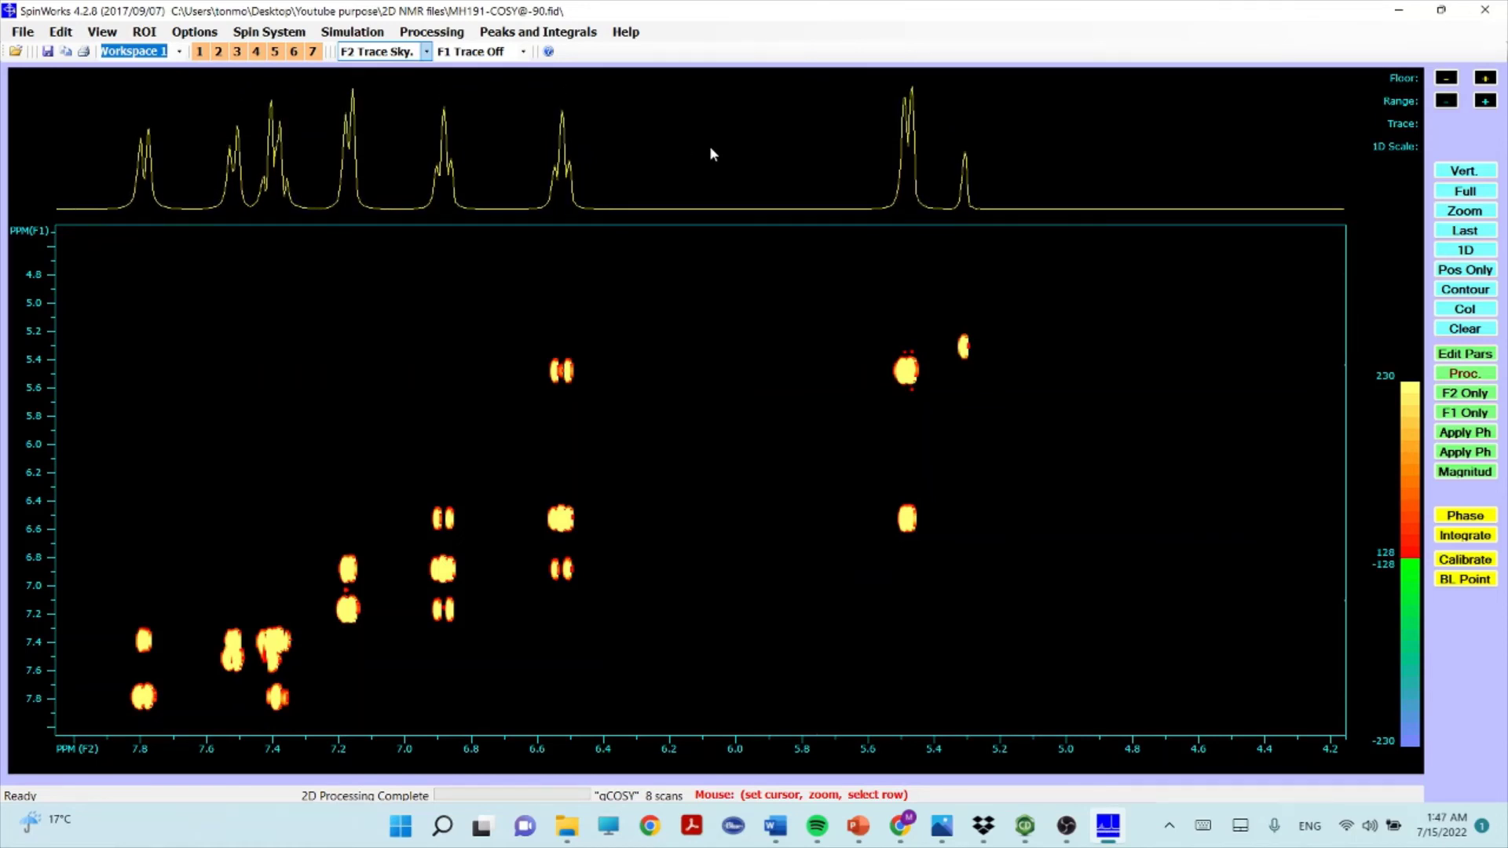
- Display the F1 trace as a skyline projection beside the COSY spectrum
{"action": "left_click", "coordinate": [523, 53]}
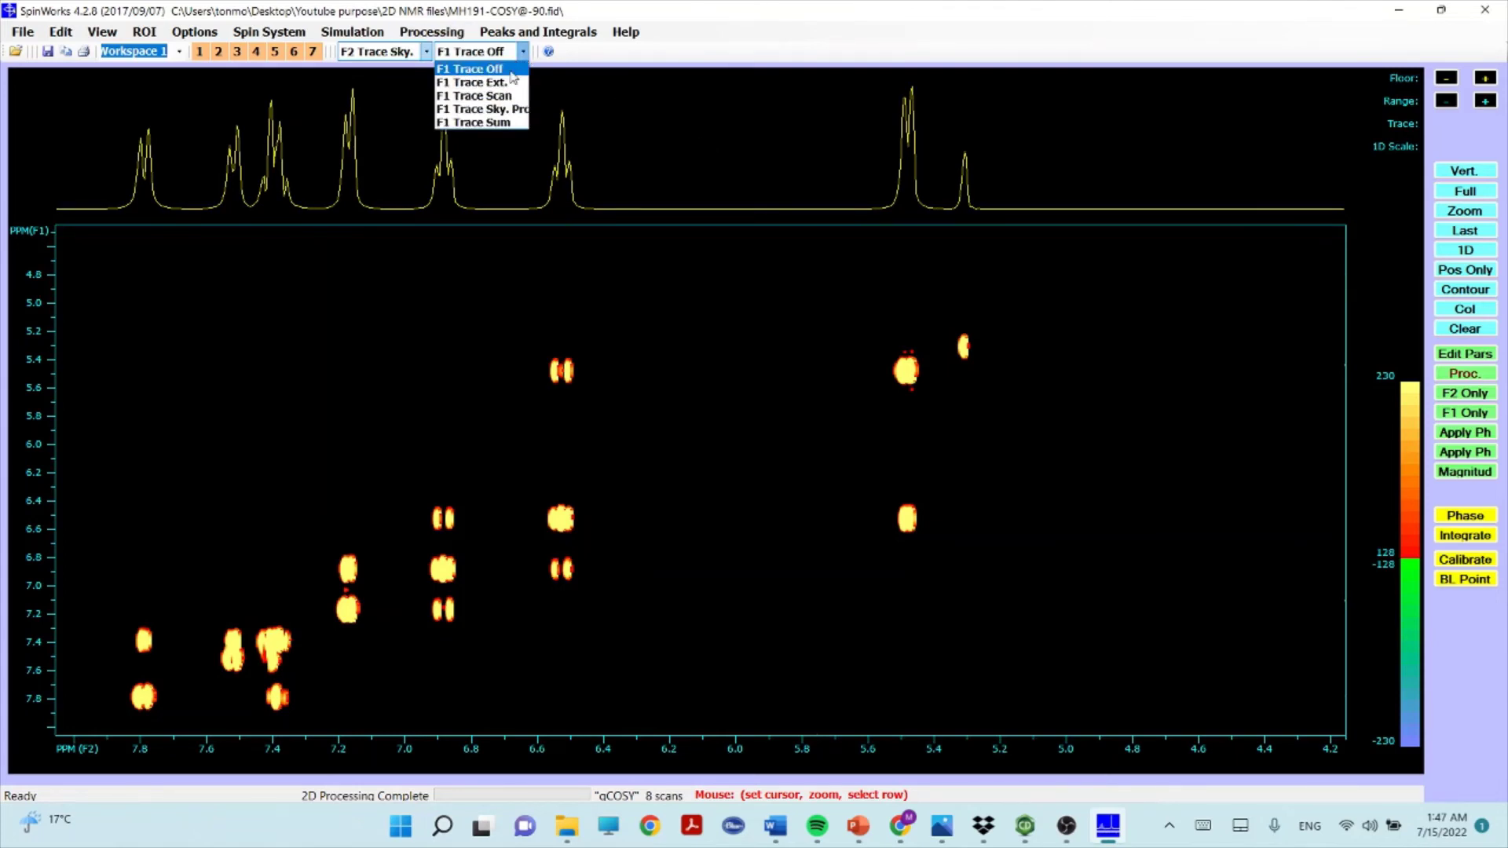
{"action": "left_click", "coordinate": [501, 115]}
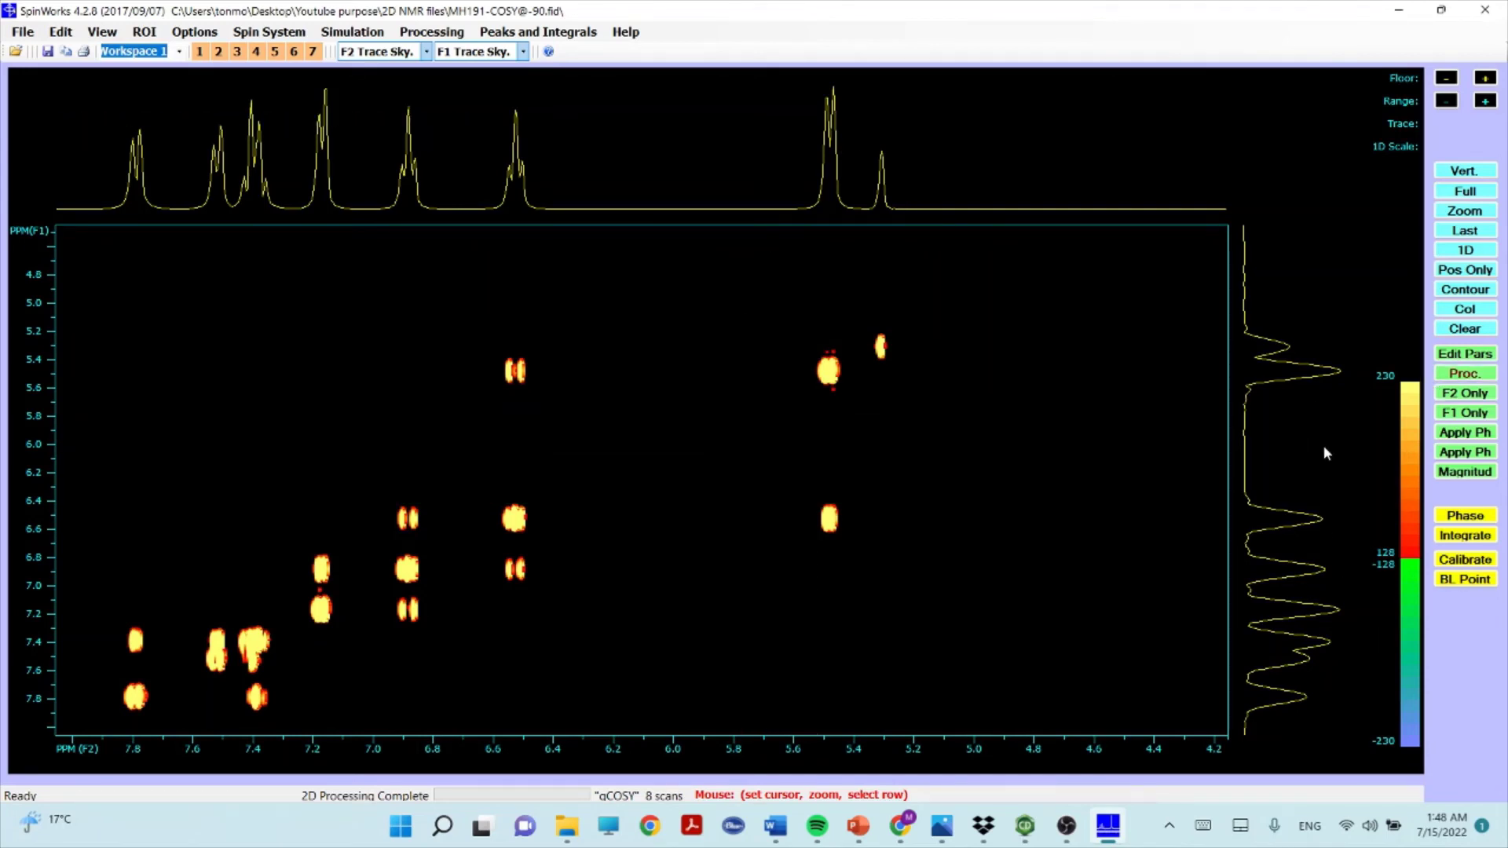
{"action": "left_click", "coordinate": [873, 406]}
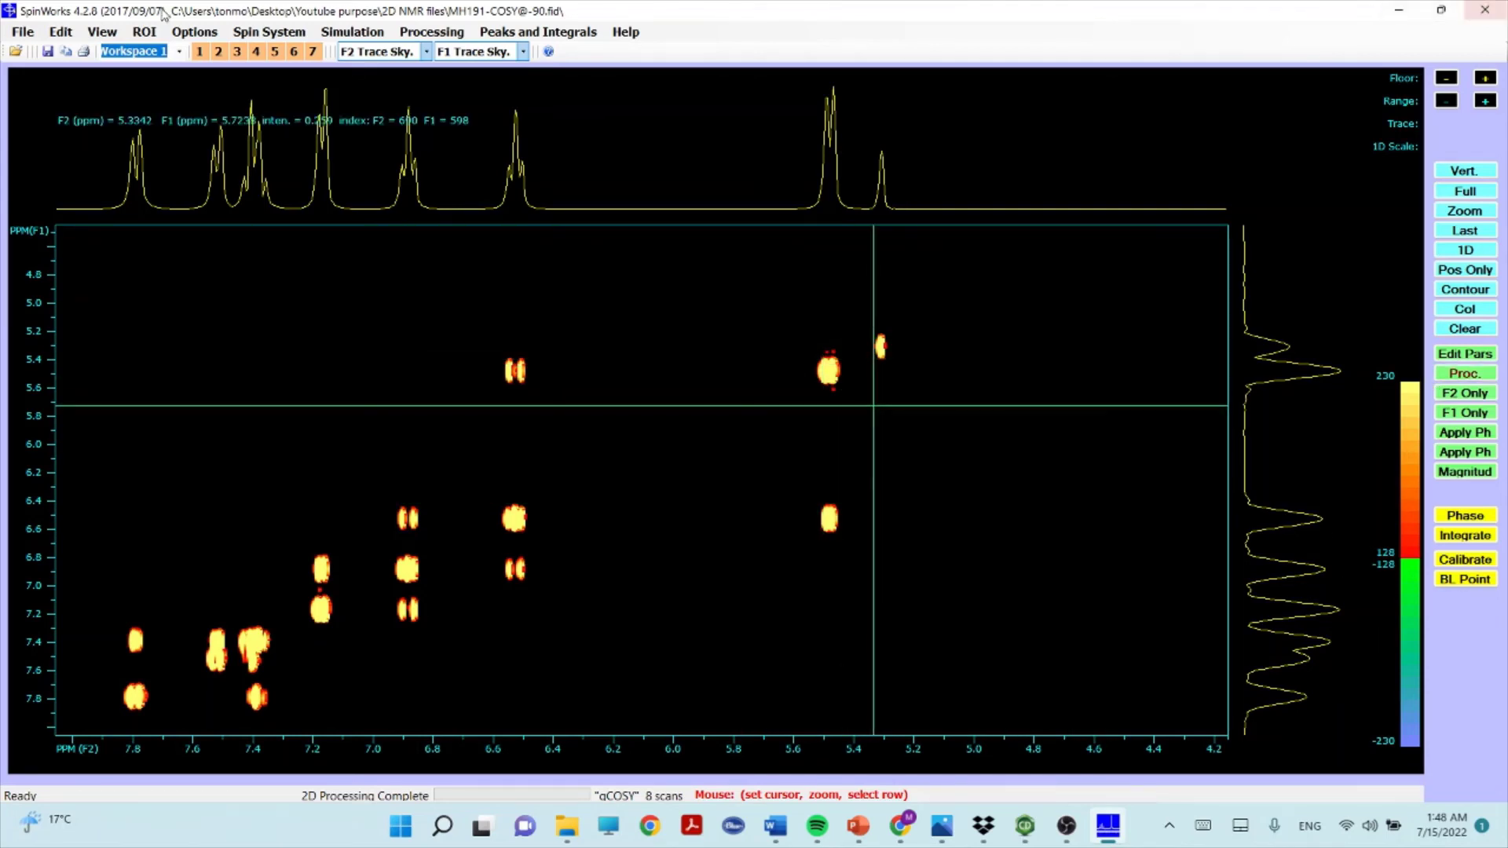
- Set the plot height to 25 cm, edit the plot width and accept the plot parameters
{"action": "left_click", "coordinate": [58, 34]}
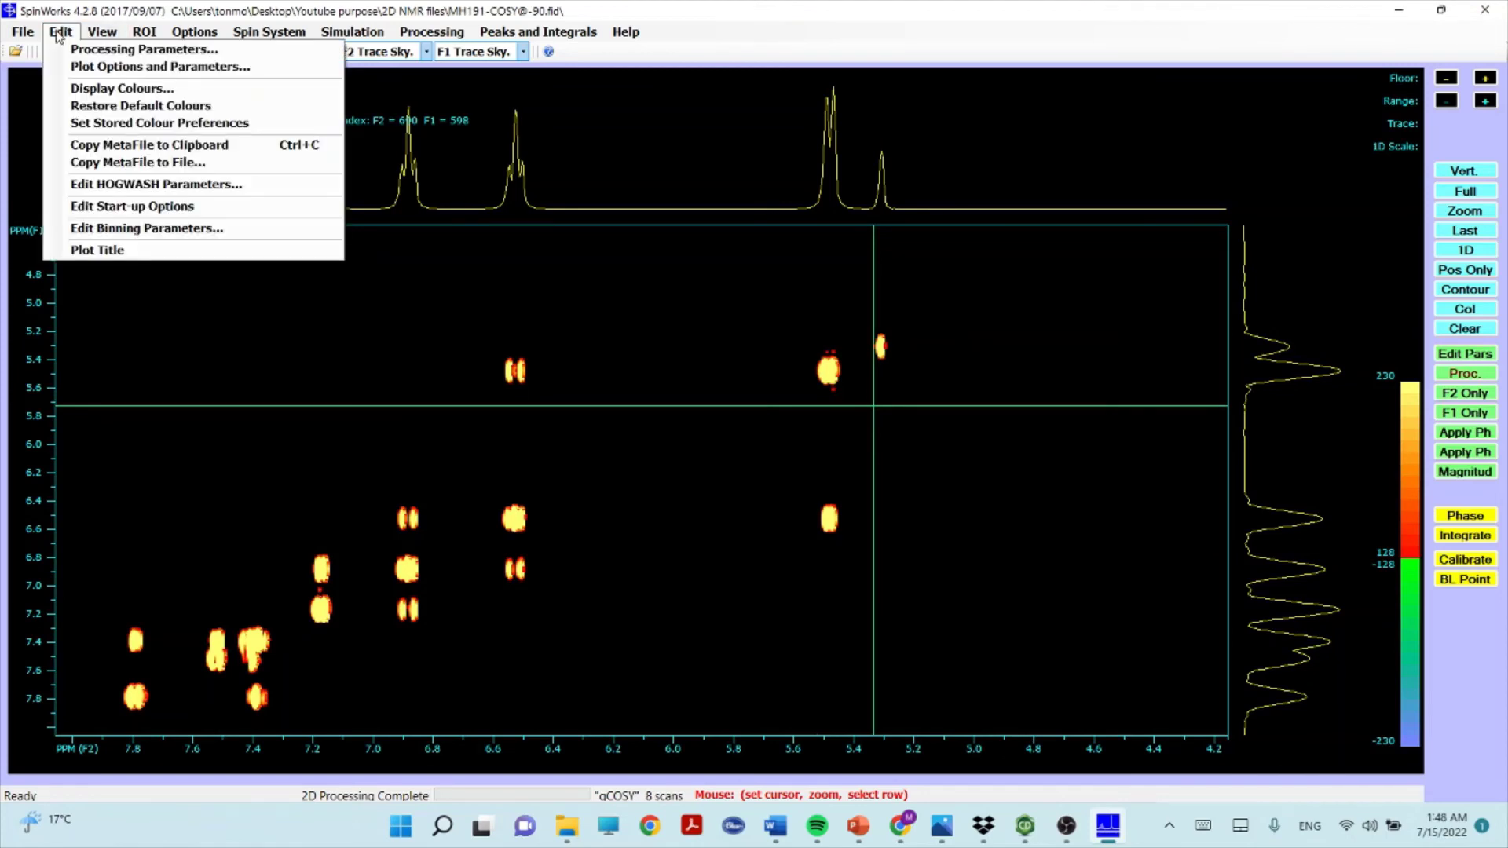
{"action": "left_click", "coordinate": [182, 70]}
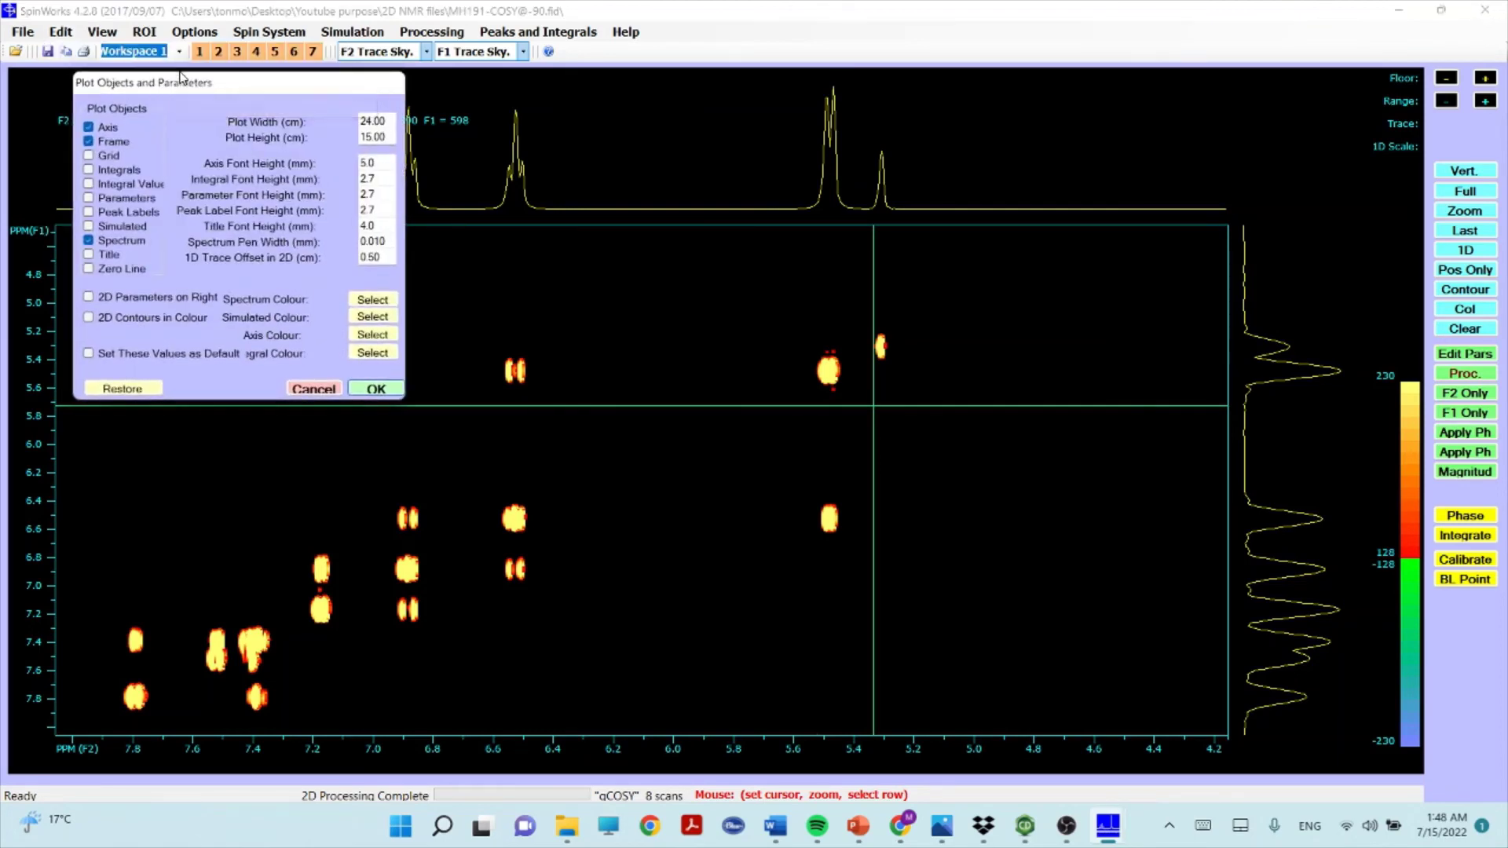
{"action": "double_click", "coordinate": [362, 136]}
{"action": "type", "text": "25"}
{"action": "double_click", "coordinate": [387, 123]}
{"action": "type", "text": "2"}
{"action": "left_click", "coordinate": [376, 389]}
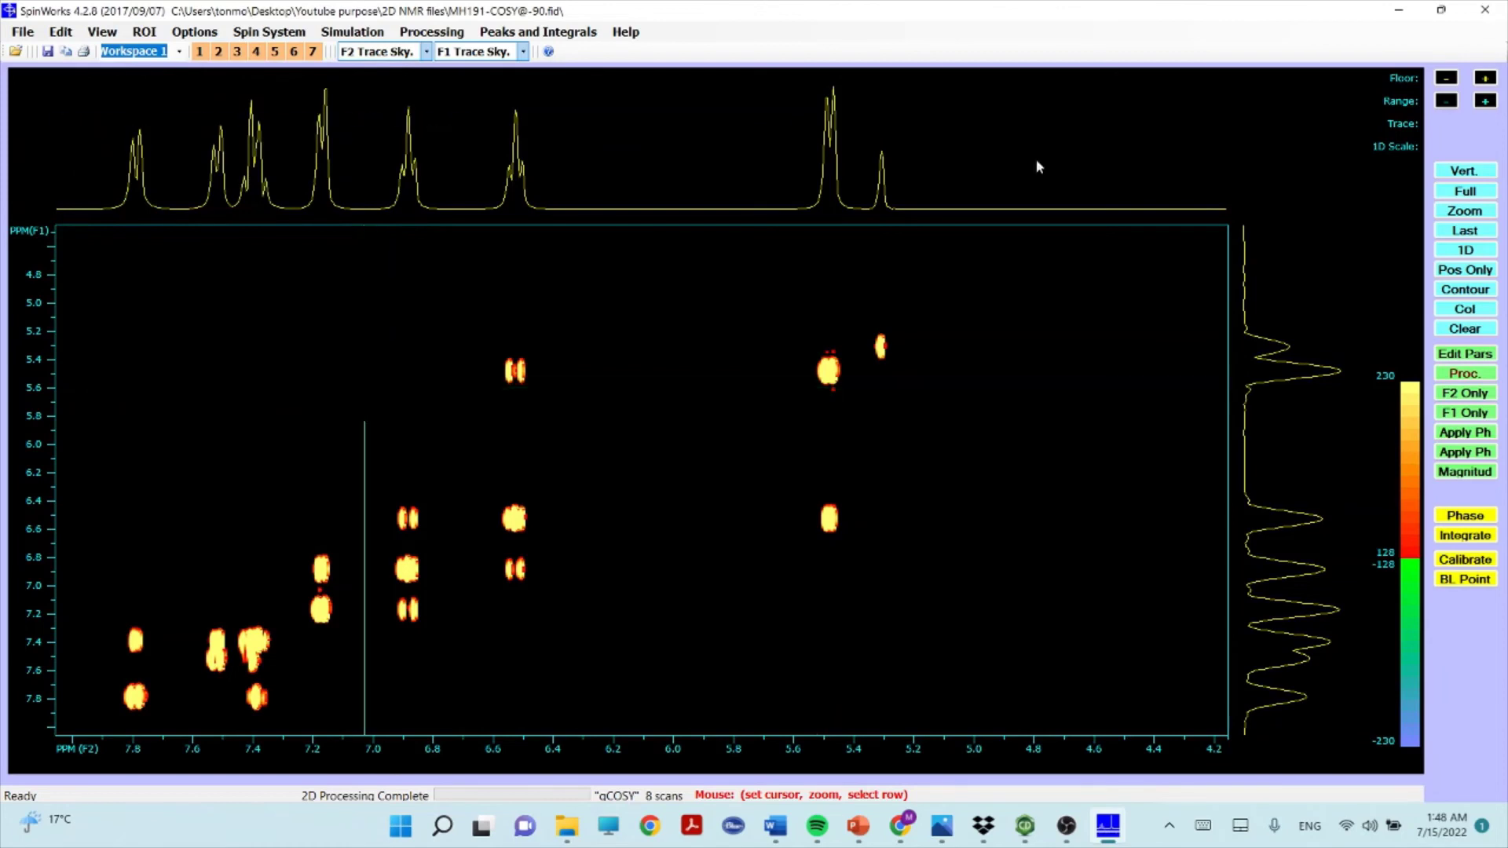
- Copy the COSY plot to the clipboard as a metafile and switch to the Suzuki coupling reaction presentation in PowerPoint
{"action": "left_click", "coordinate": [65, 35]}
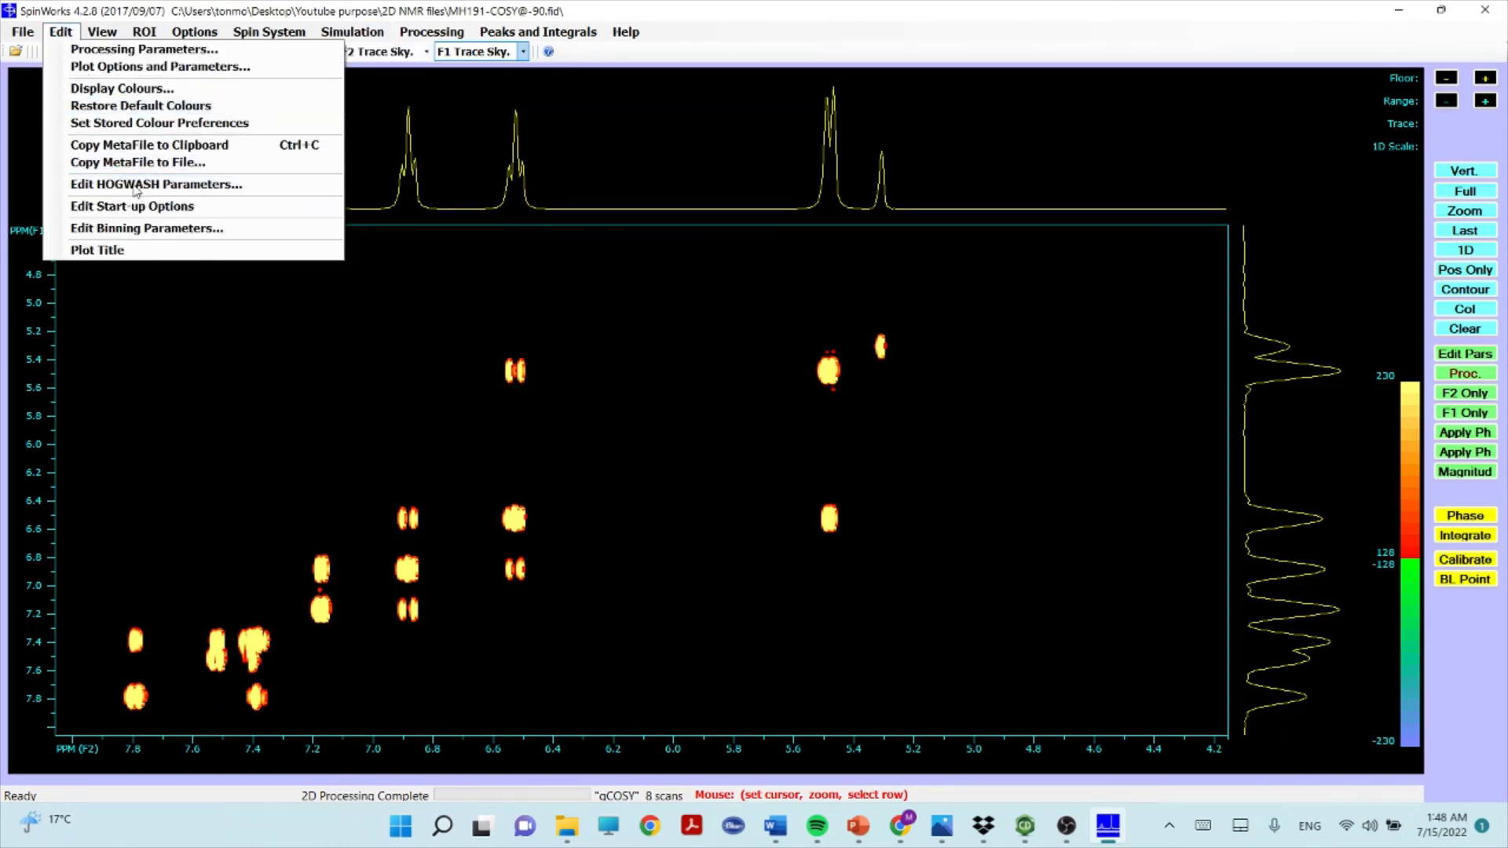
{"action": "left_click", "coordinate": [233, 148]}
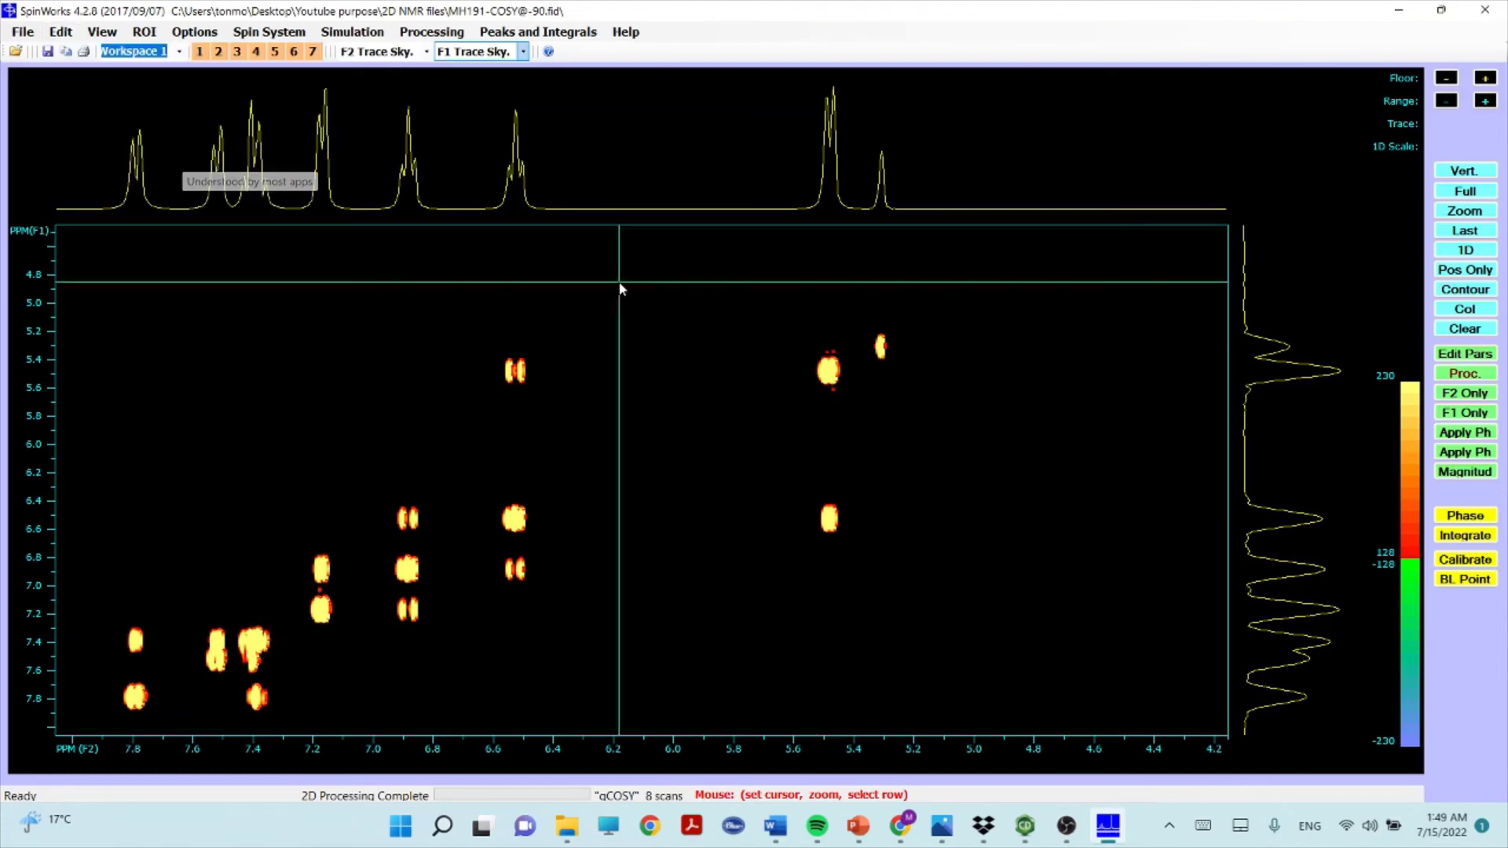
{"action": "left_click", "coordinate": [856, 834]}
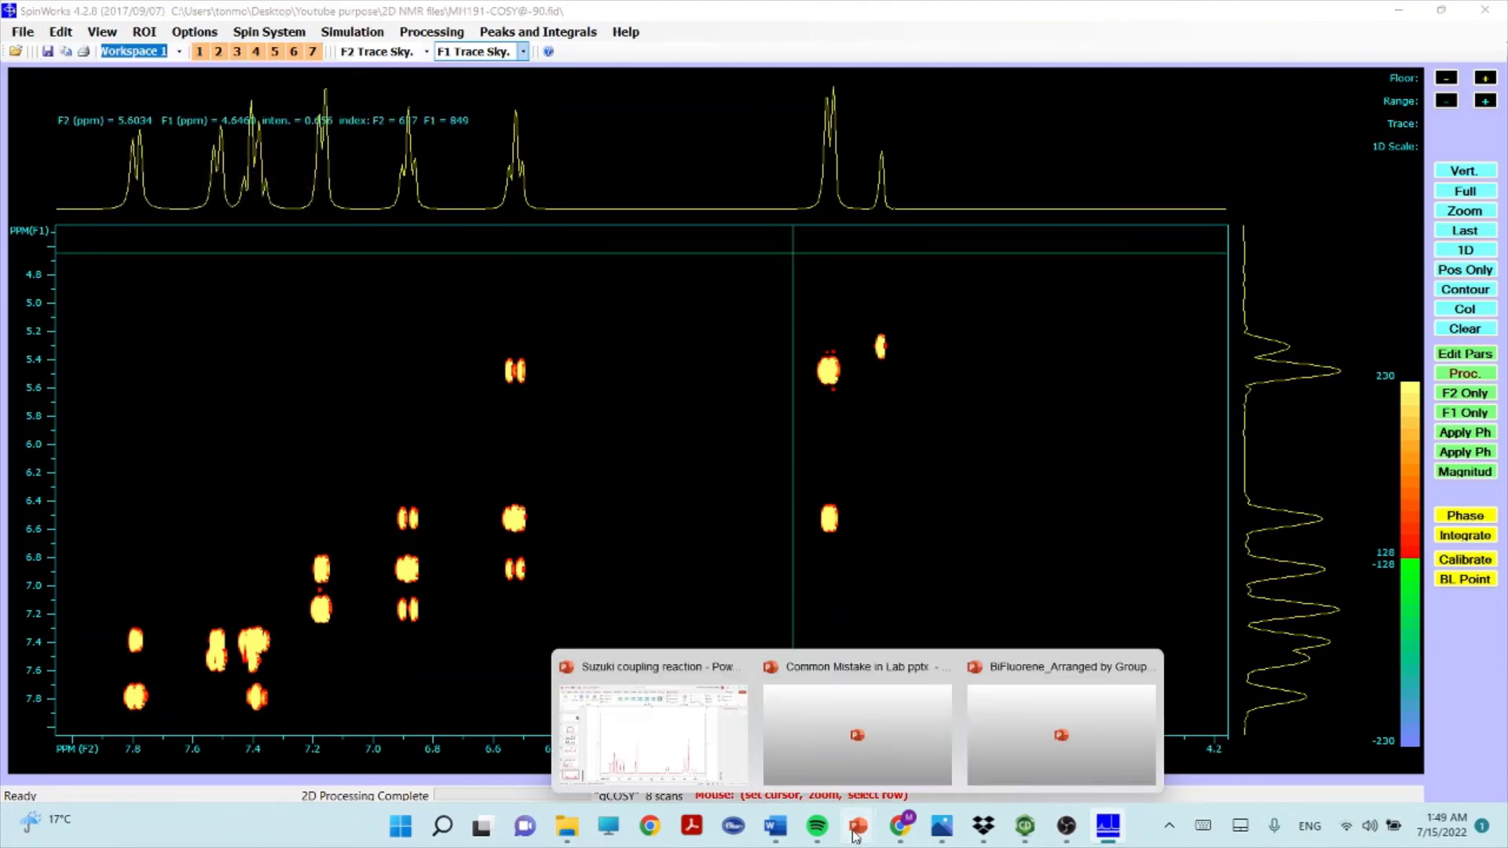
{"action": "left_click", "coordinate": [644, 739]}
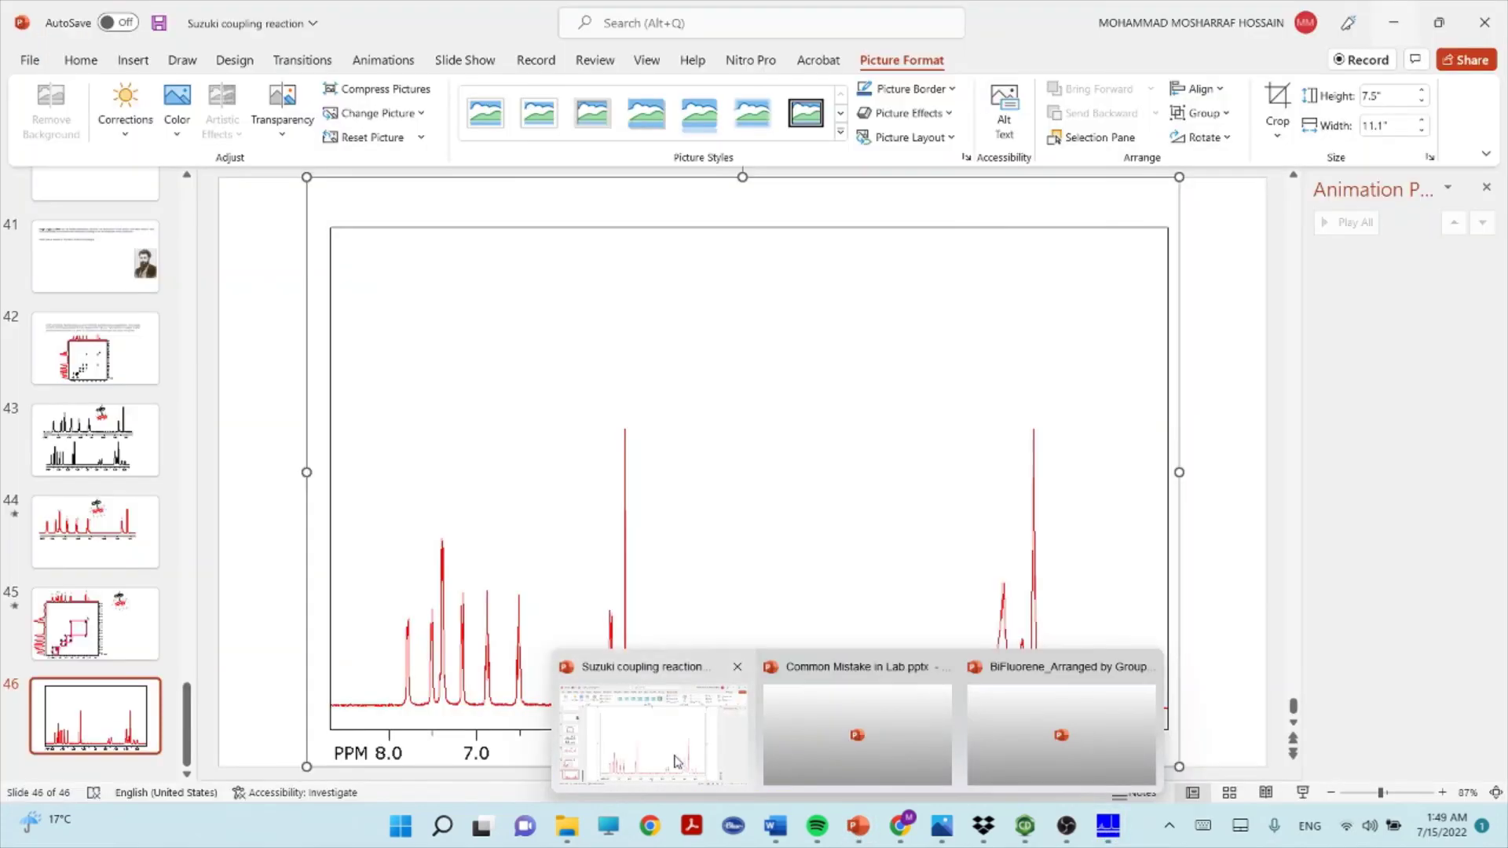
- Add a new slide after slide 46 and paste the copied COSY plot onto it, placed left of the slide's centre
{"action": "right_click", "coordinate": [130, 724]}
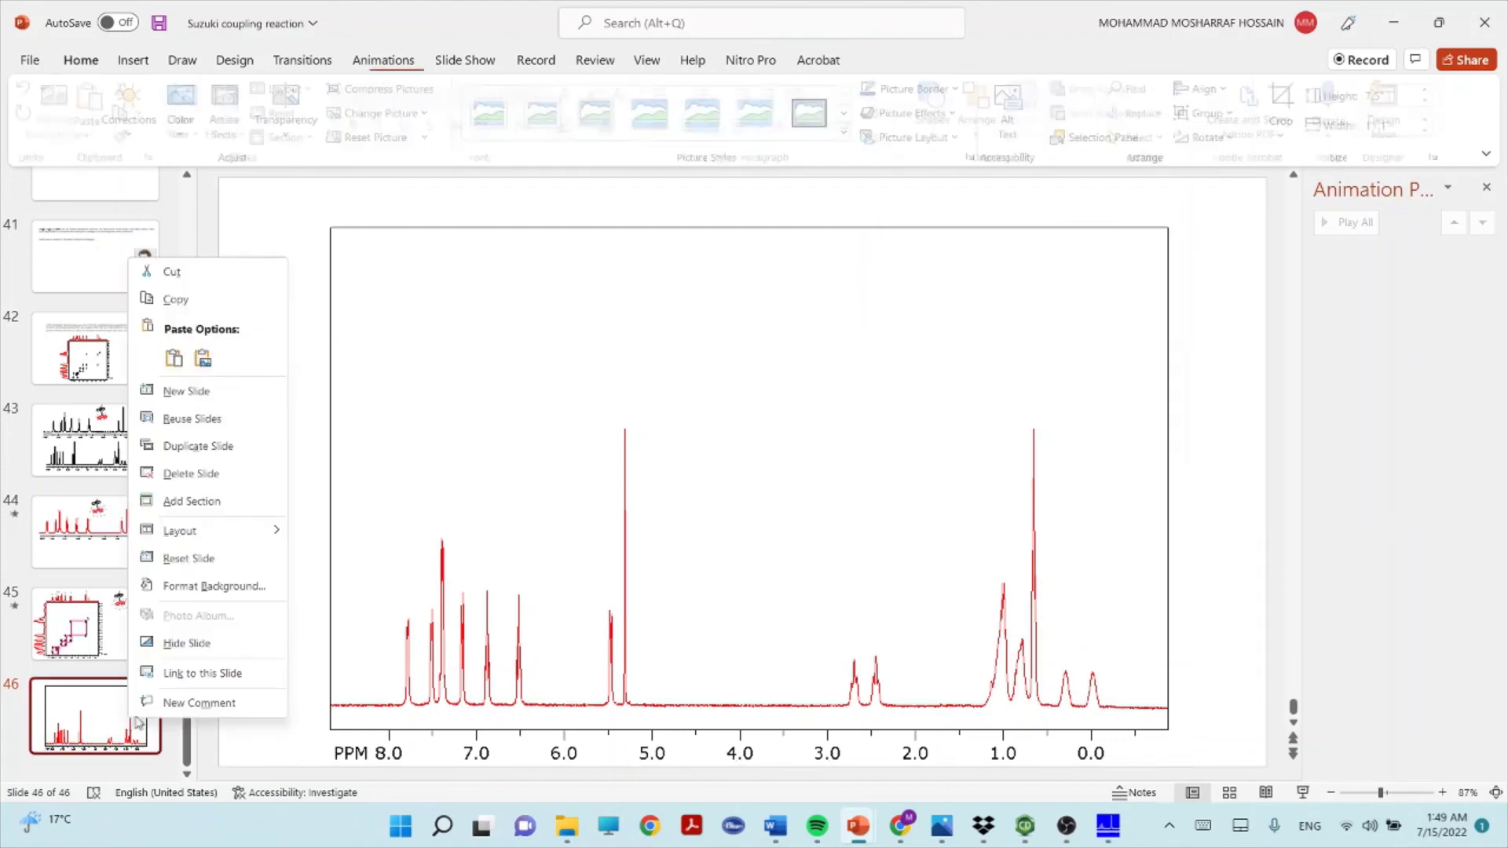
{"action": "left_click", "coordinate": [211, 390]}
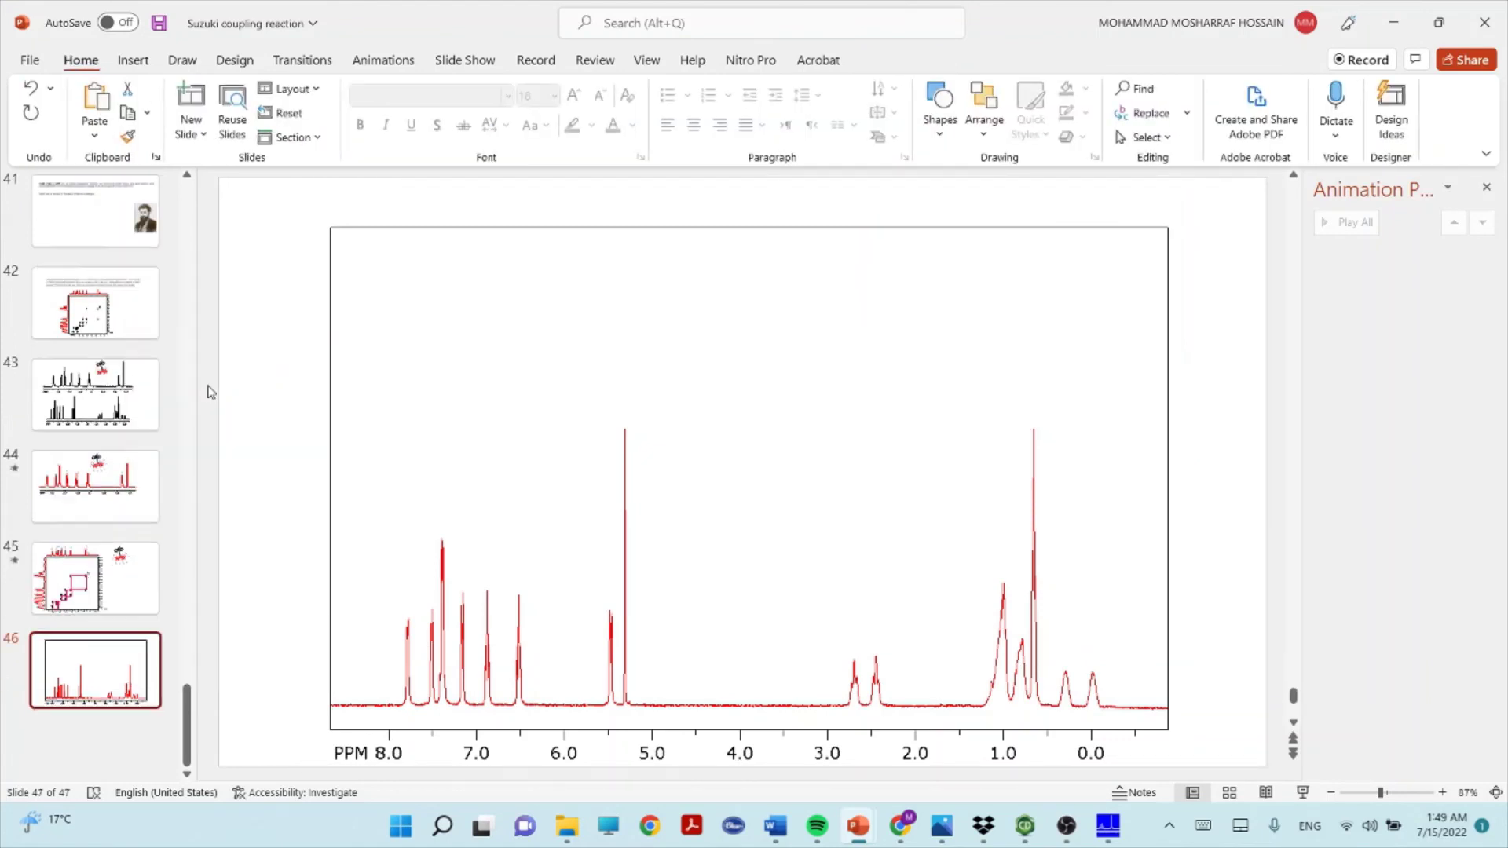
{"action": "right_click", "coordinate": [651, 320]}
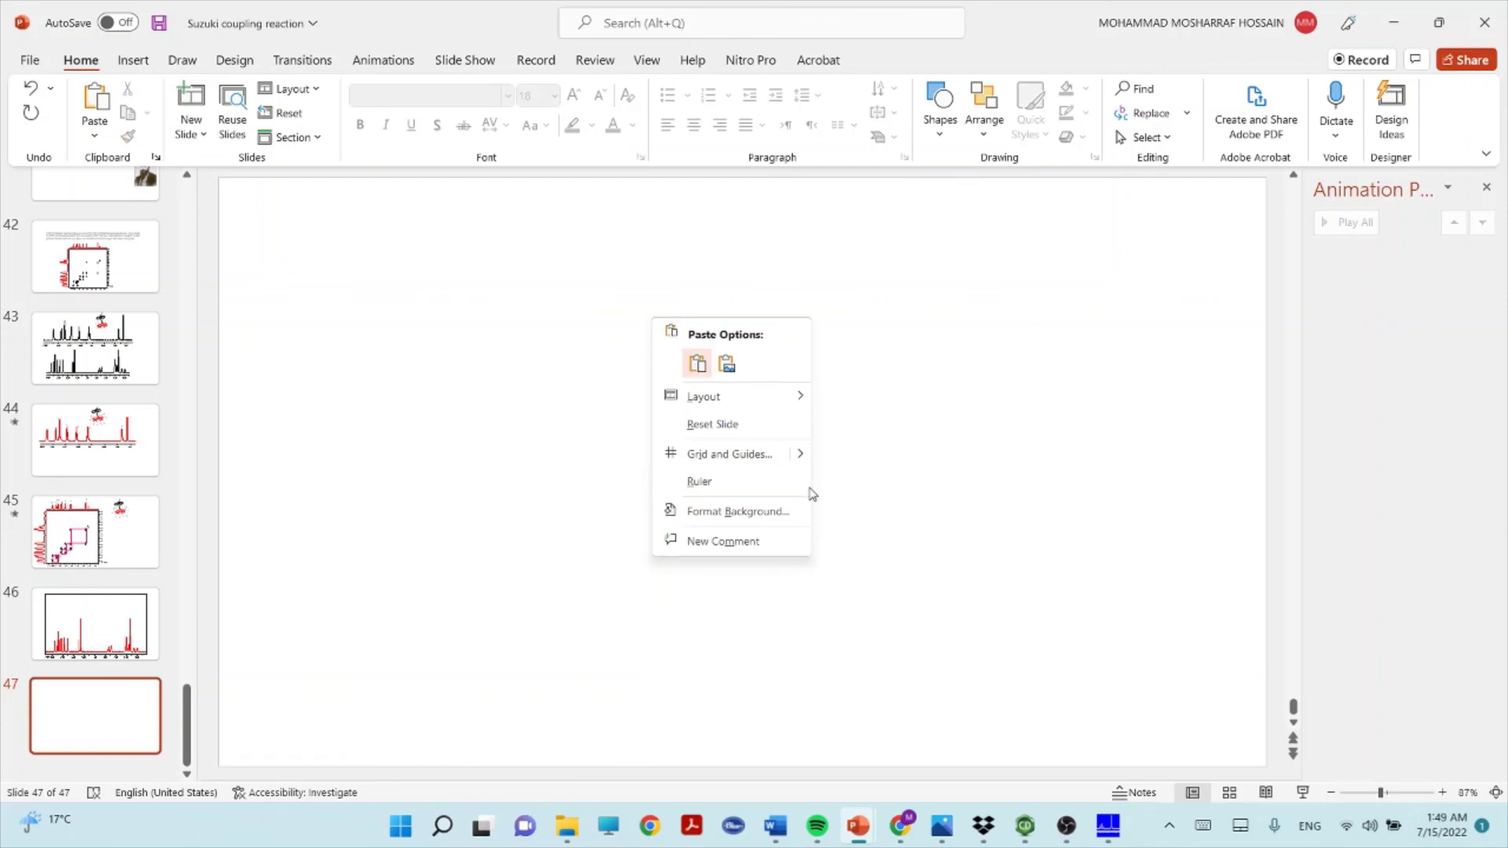
{"action": "left_click", "coordinate": [697, 364]}
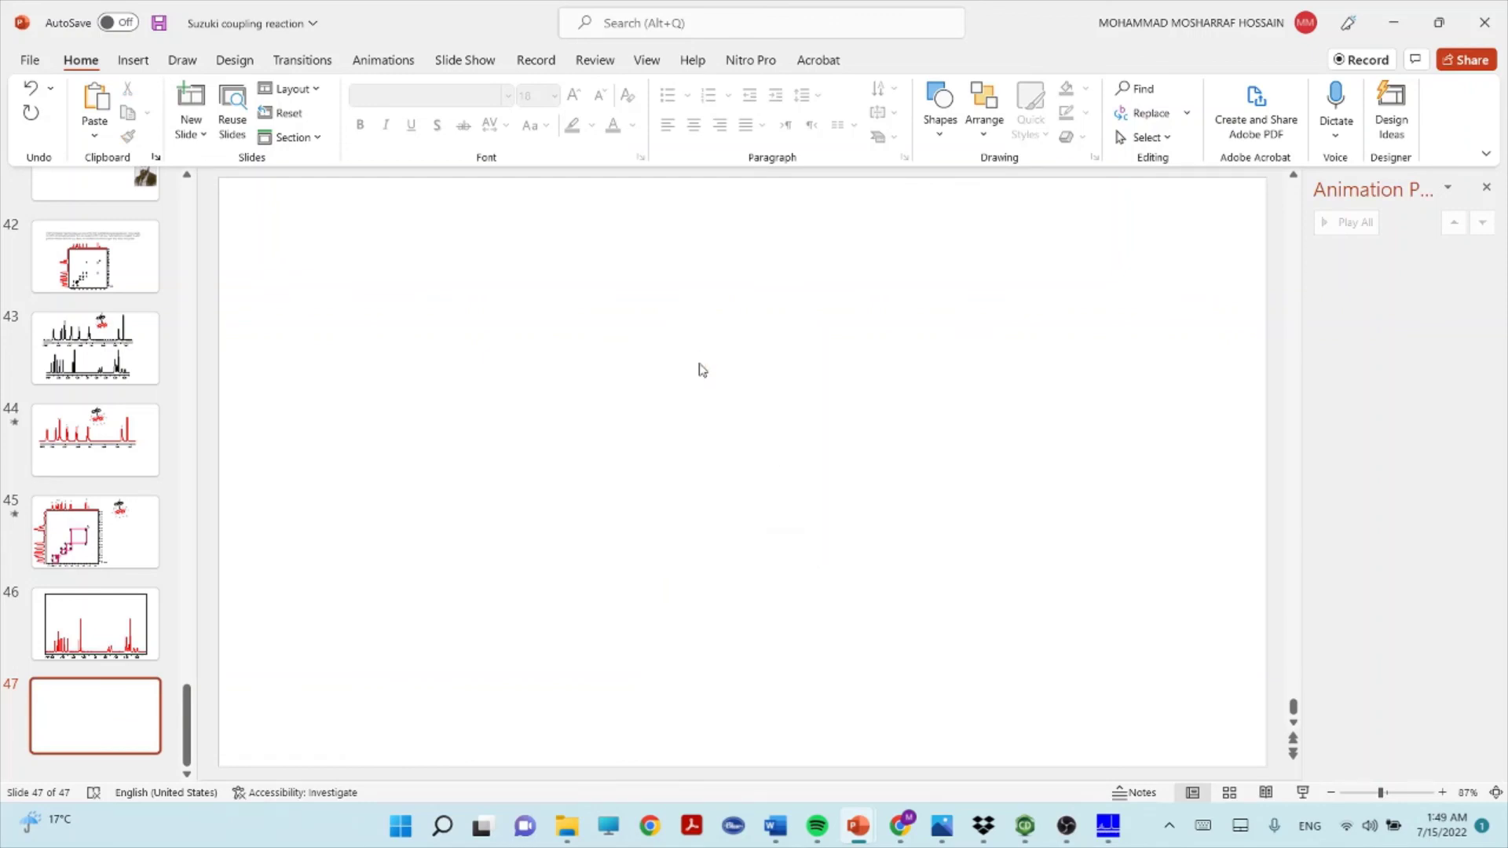
{"action": "left_click_drag", "start_coordinate": [777, 498], "coordinate": [736, 498]}
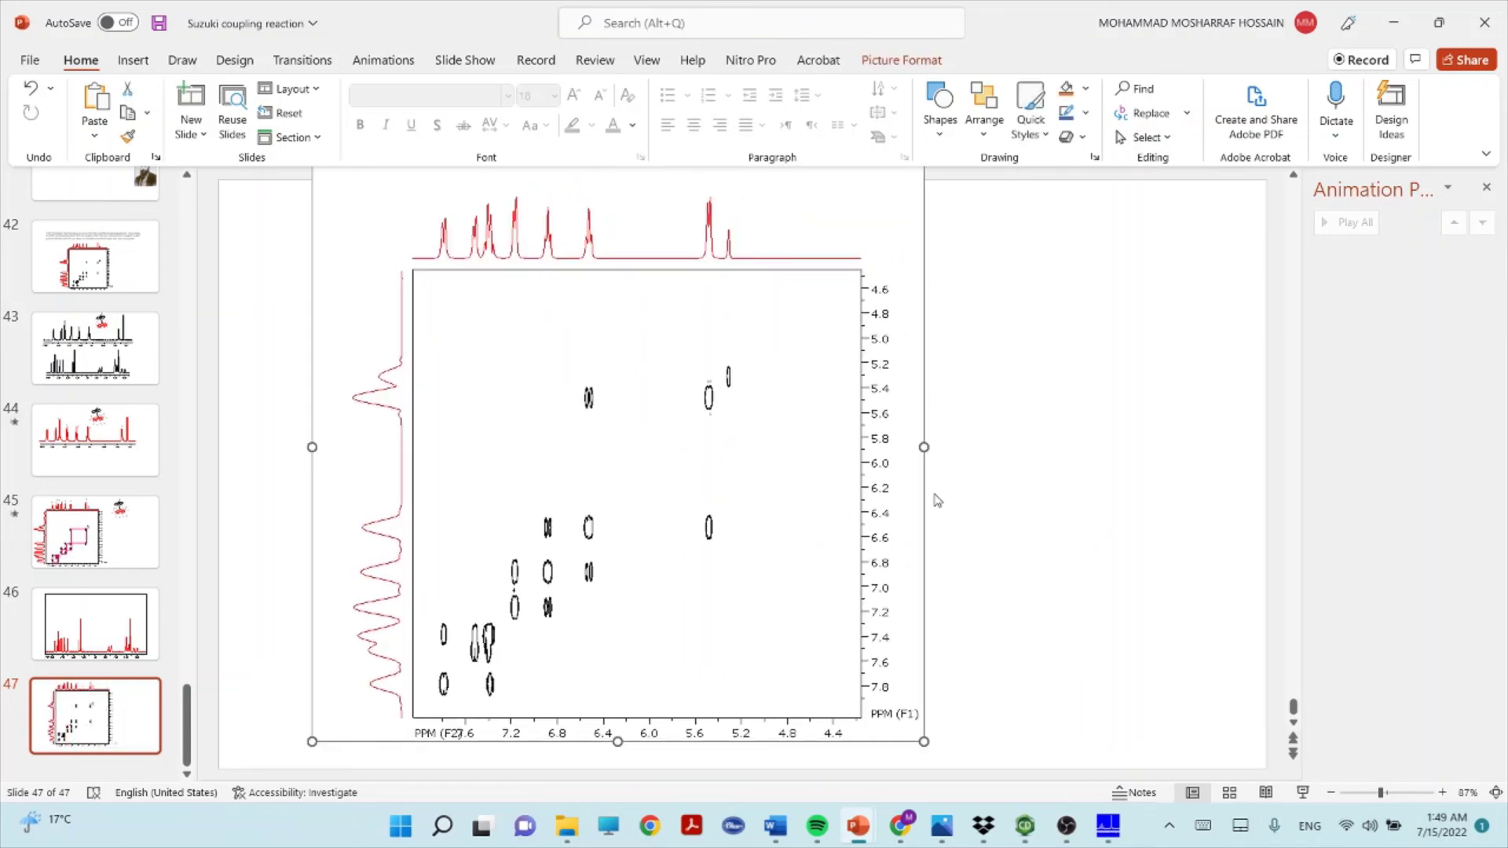
- Crop the empty strip above the F2 trace off the COSY picture and shift the picture slightly farther left on the slide
{"action": "scroll", "coordinate": [934, 496], "scroll_direction": "up", "scroll_amount": 1}
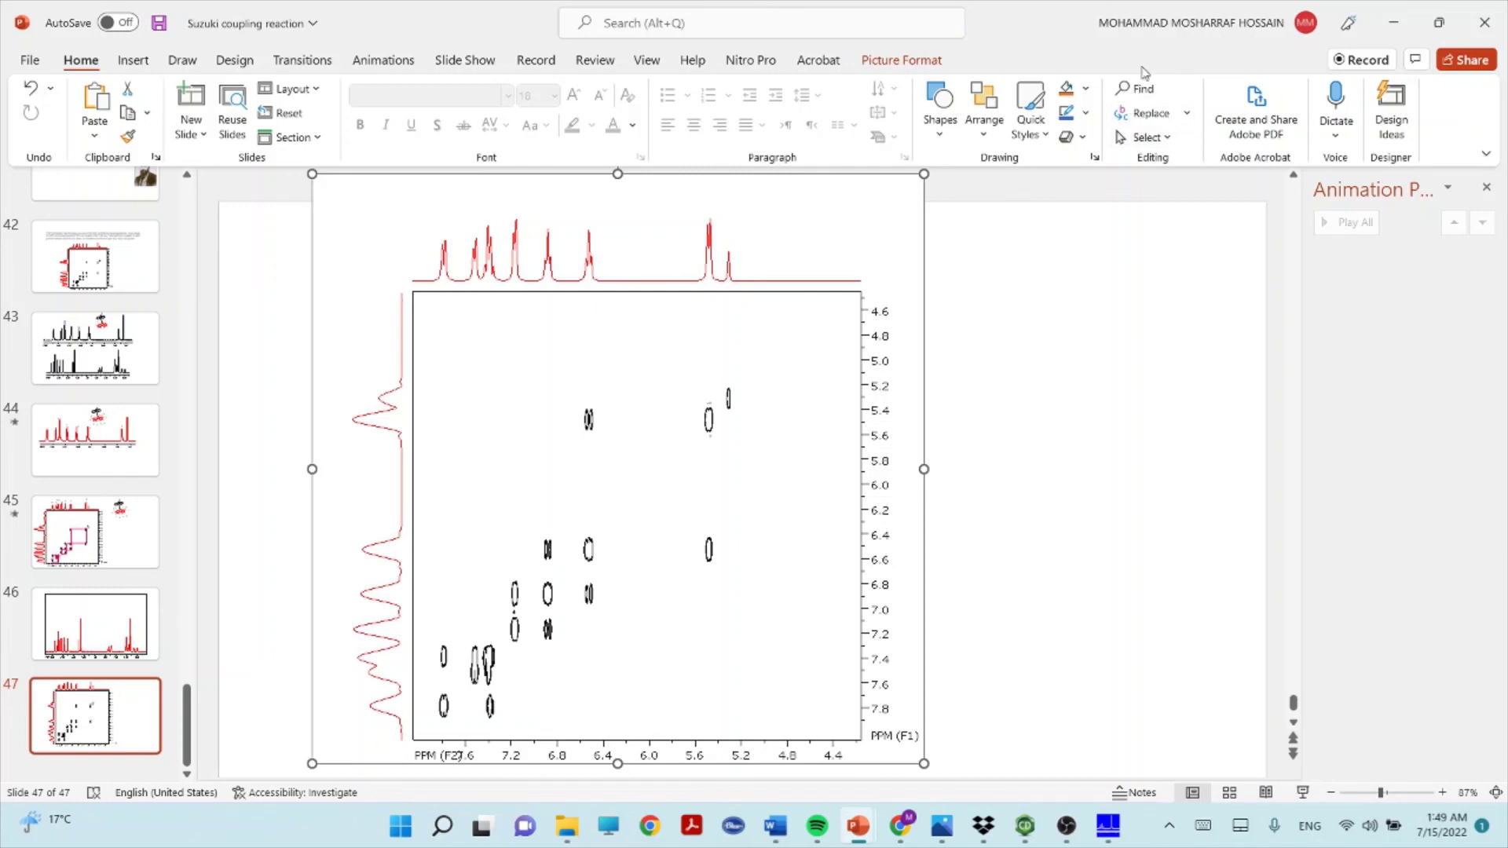
{"action": "left_click", "coordinate": [904, 60]}
{"action": "left_click", "coordinate": [1278, 110]}
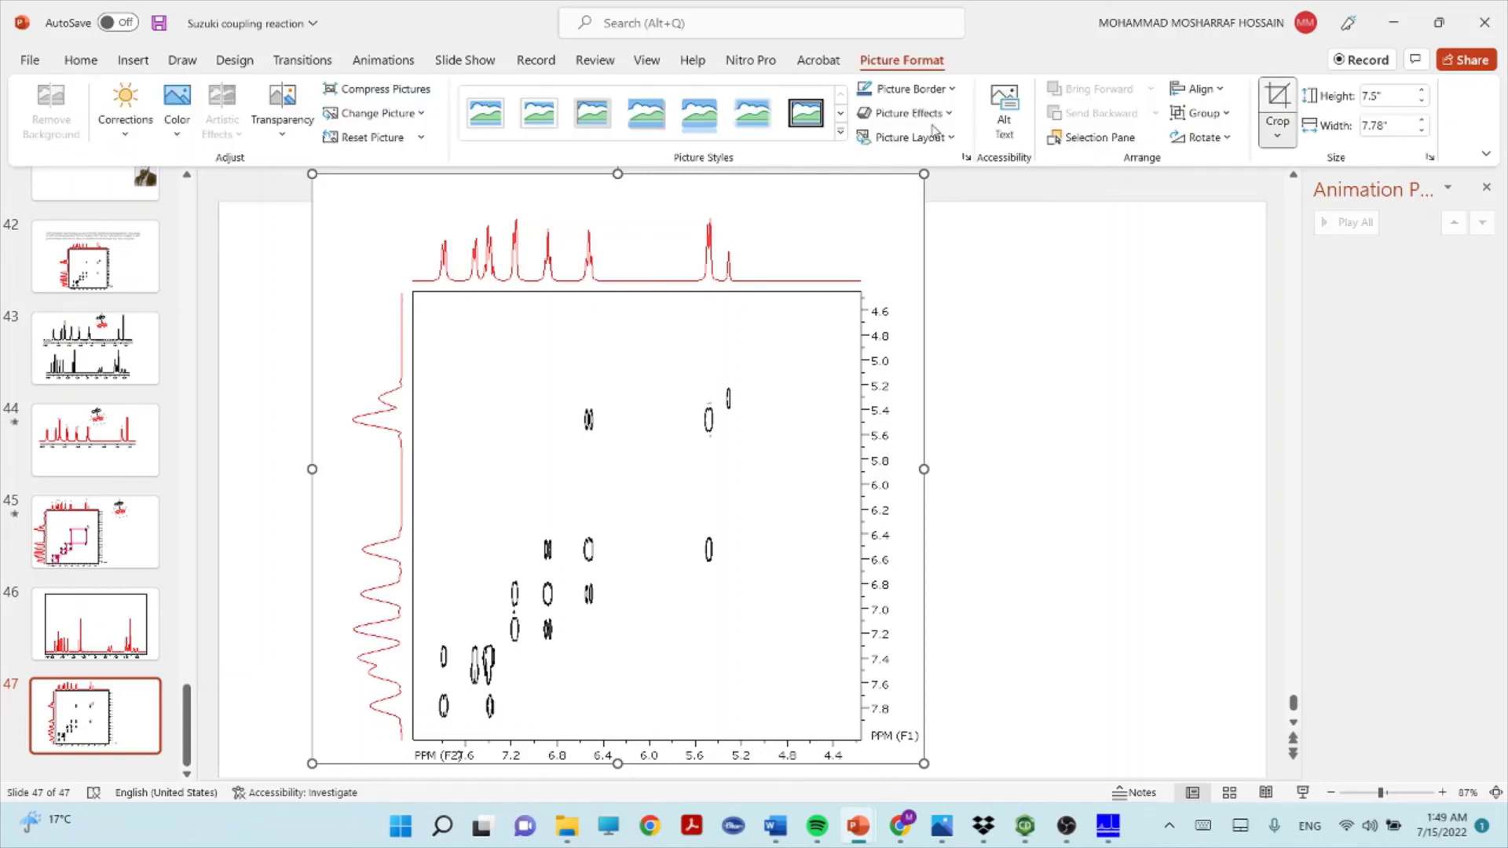
{"action": "left_click_drag", "start_coordinate": [619, 175], "coordinate": [620, 199]}
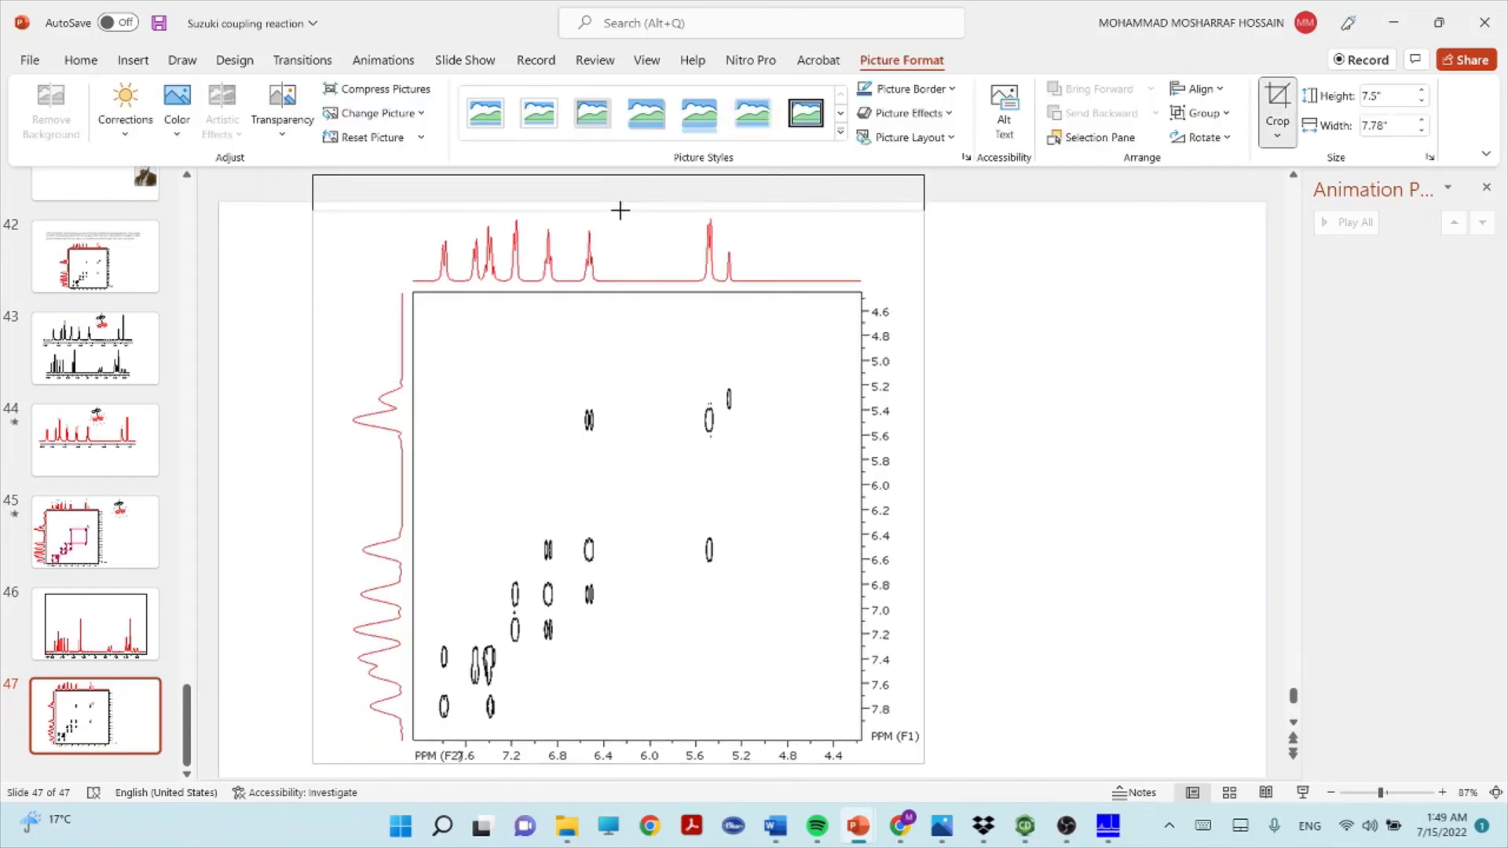
{"action": "left_click", "coordinate": [1019, 370]}
{"action": "left_click_drag", "start_coordinate": [722, 384], "coordinate": [682, 389]}
{"action": "left_click", "coordinate": [1096, 434]}
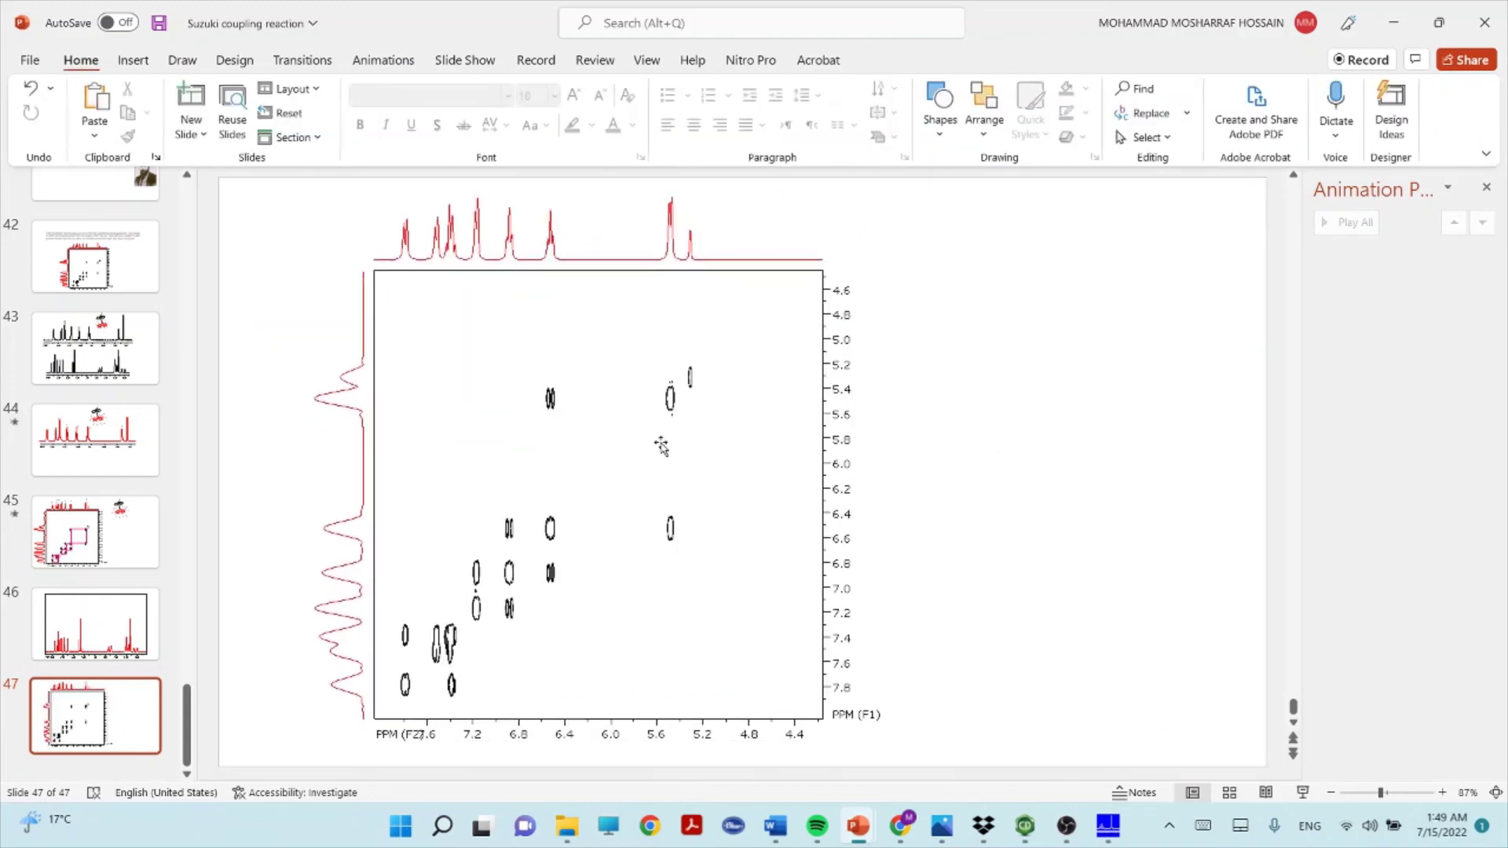